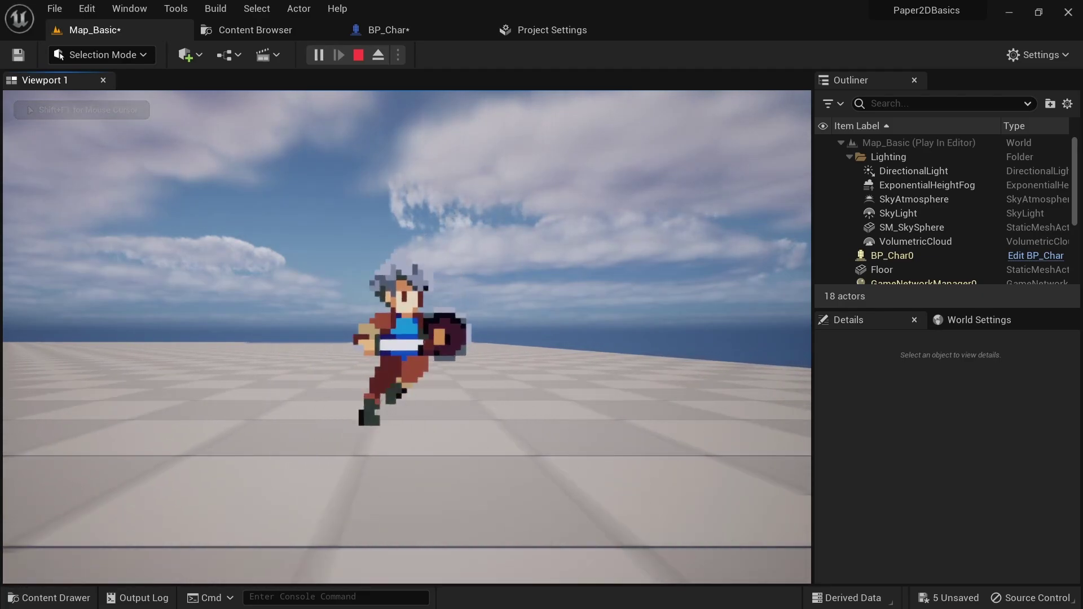
# - Run the 2D character back and forth in the play session to check its movement and animation
pyautogui.press('d')
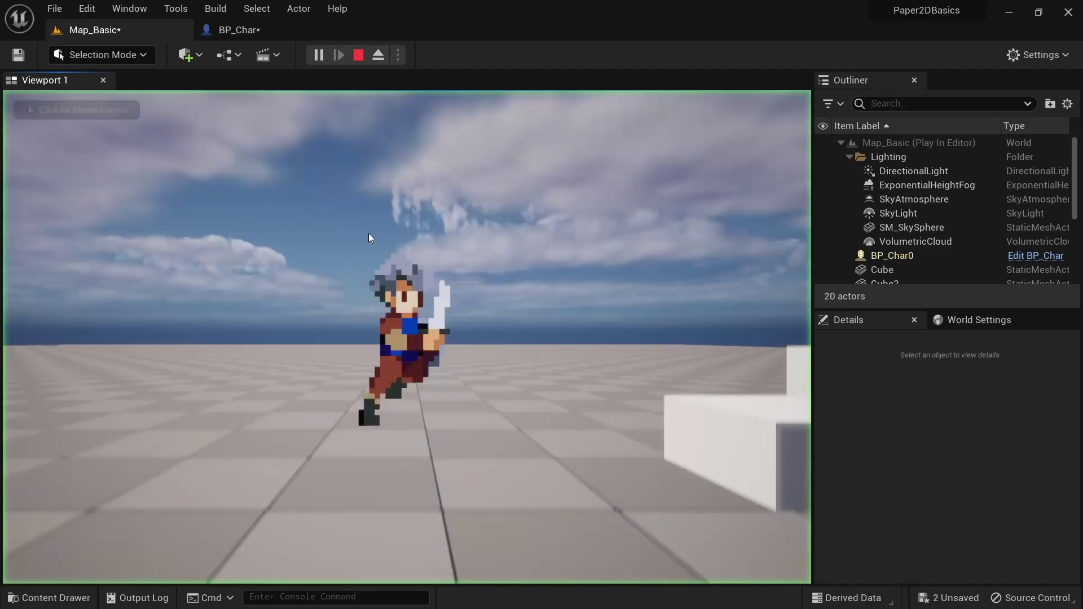
pyautogui.click(370, 237)
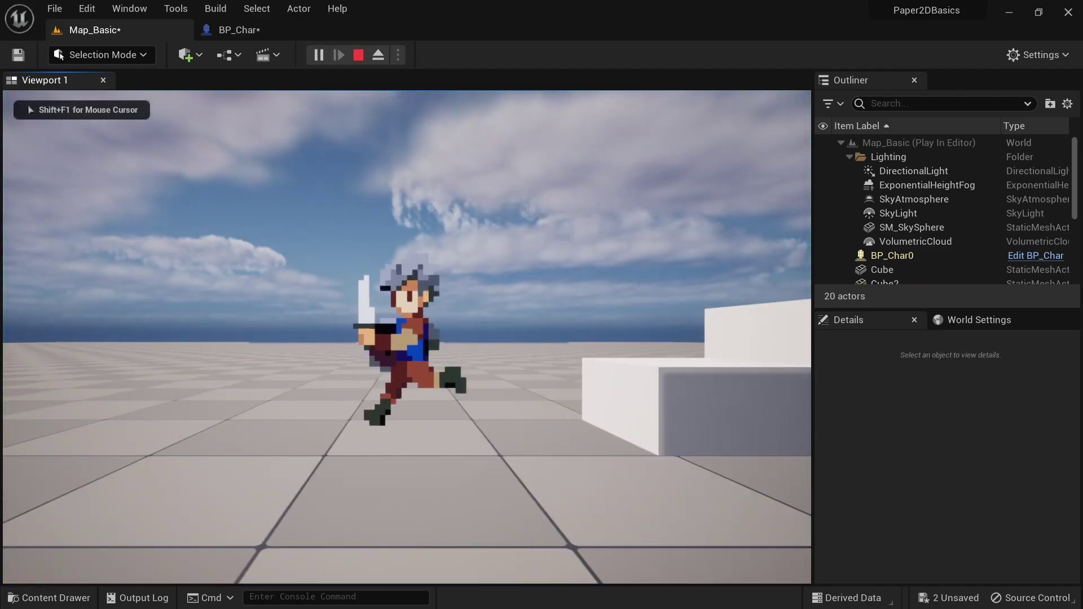
pyautogui.press('a')
pyautogui.press('d')
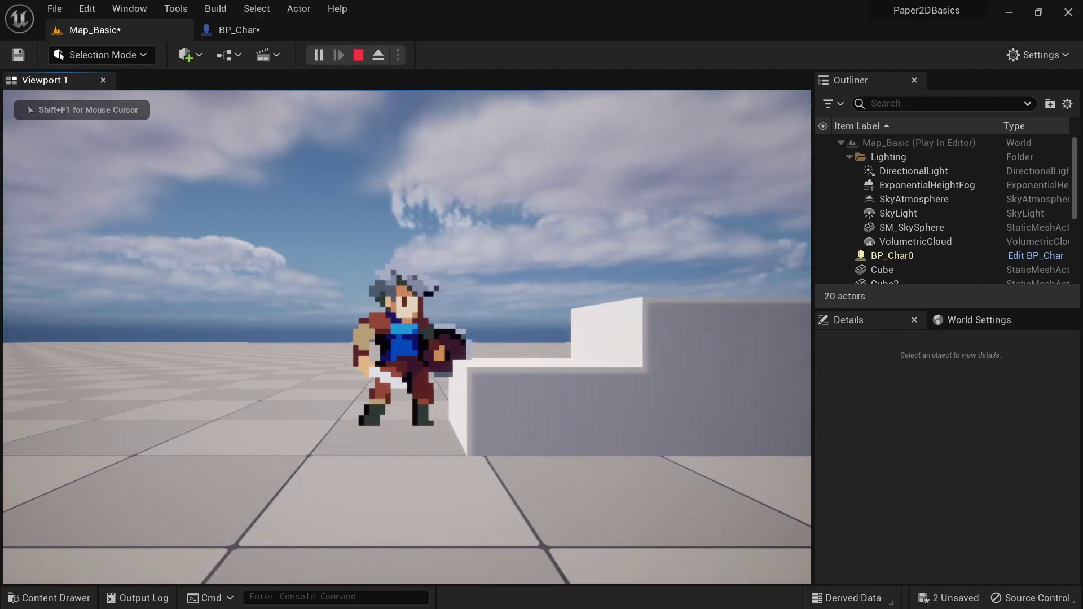
pyautogui.press('a')
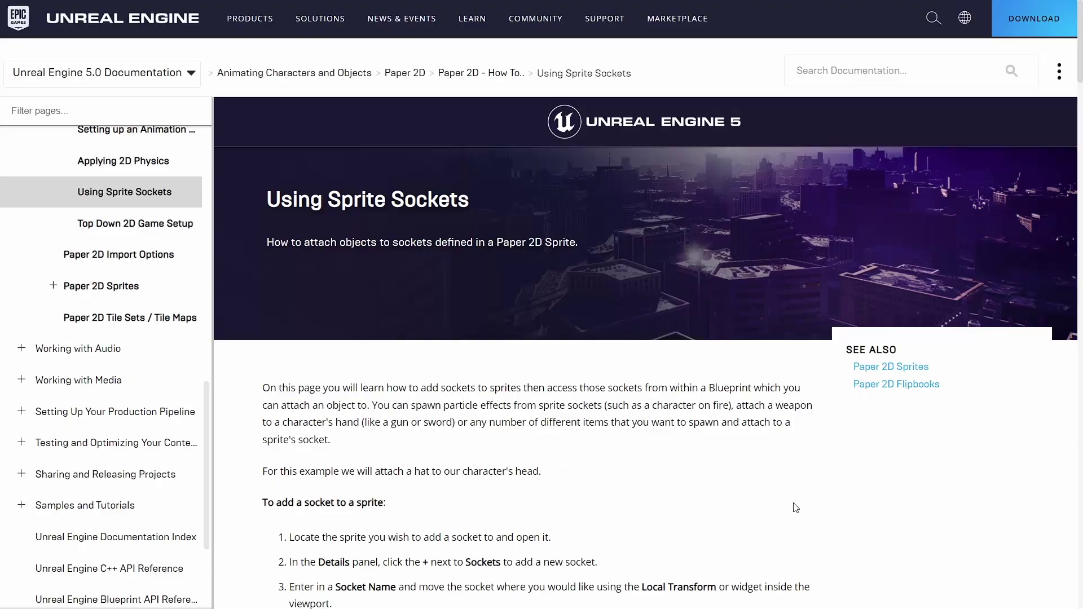
# - Read the Using Sprite Sockets documentation page on adding sockets to one and to several sprites
pyautogui.scroll(-6, 725, 507)
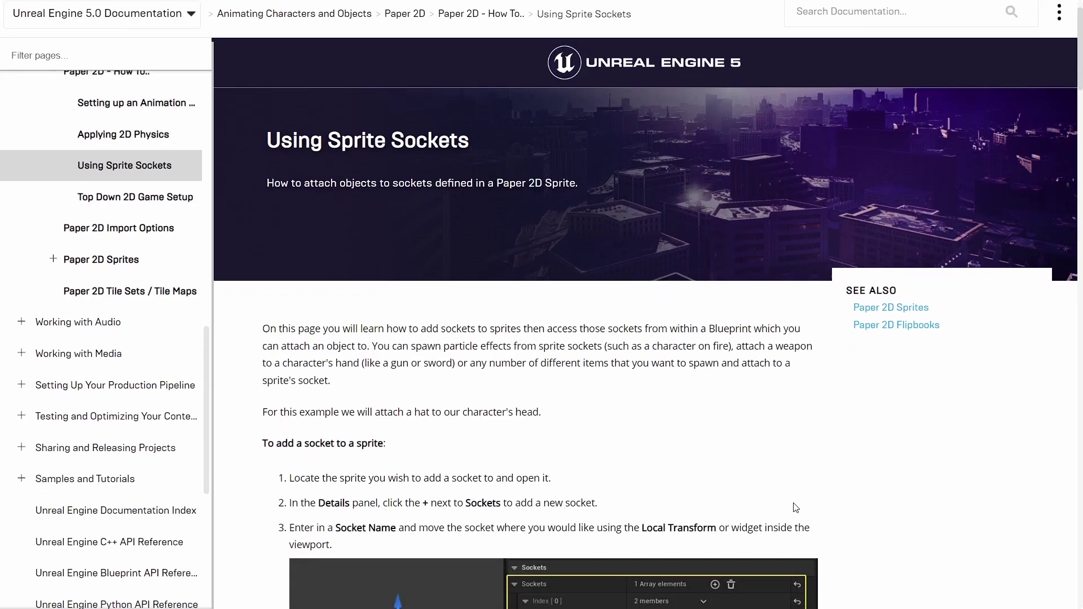
pyautogui.scroll(-4, 794, 505)
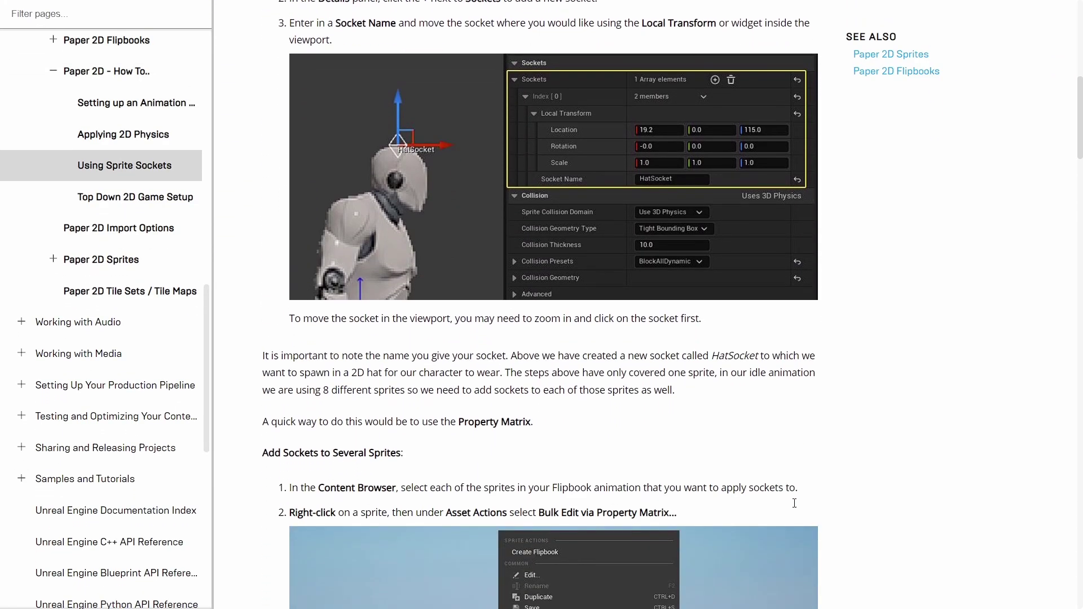
pyautogui.scroll(3, 795, 507)
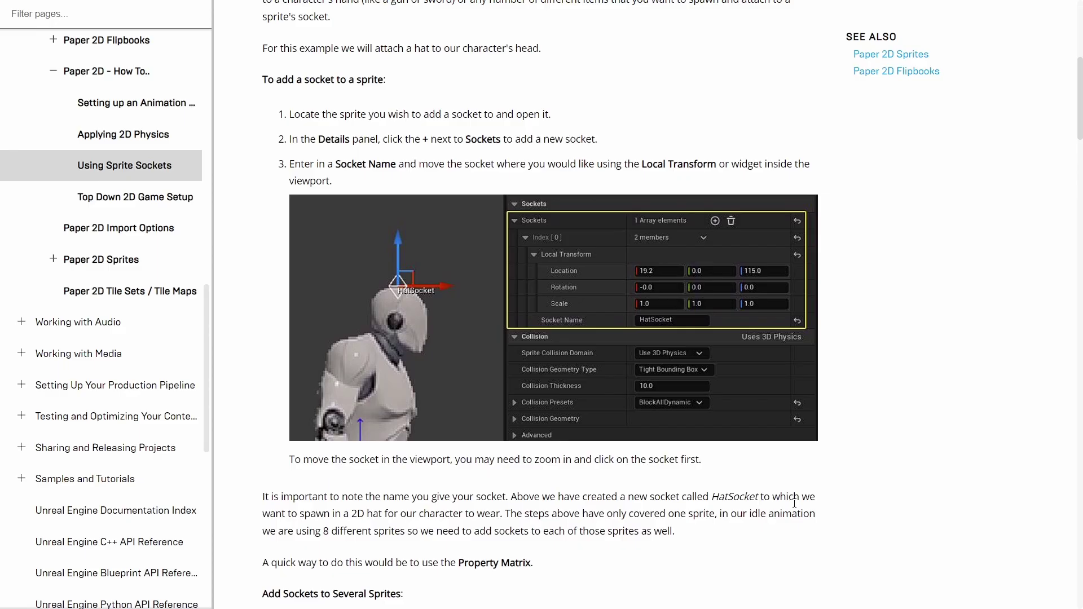
pyautogui.scroll(-4, 795, 504)
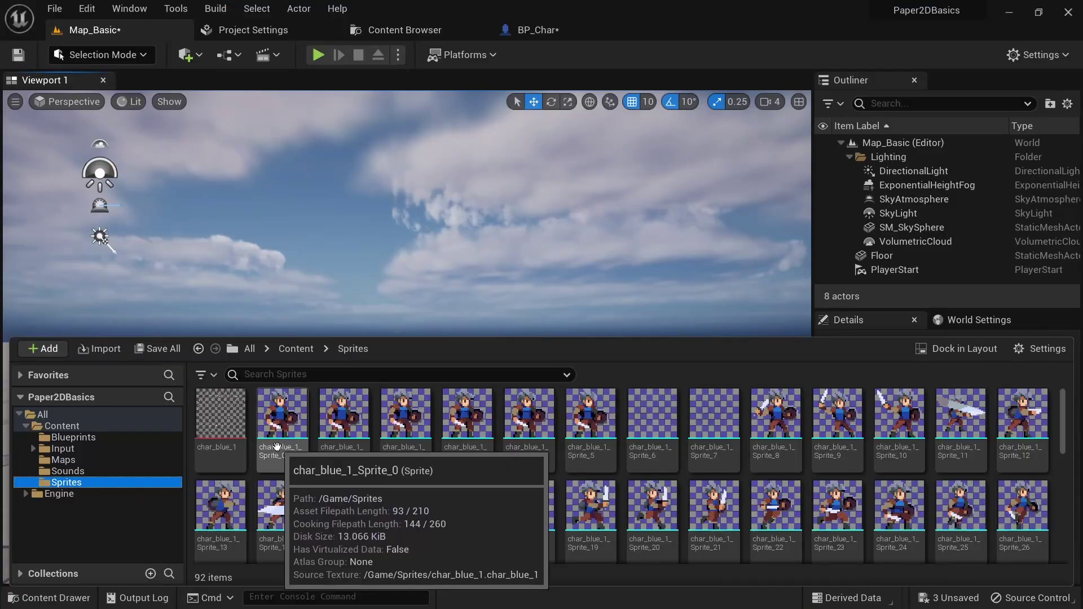
# - Open the char_blue_1_Sprite_0 sprite and add a socket to it
pyautogui.doubleClick(271, 389)
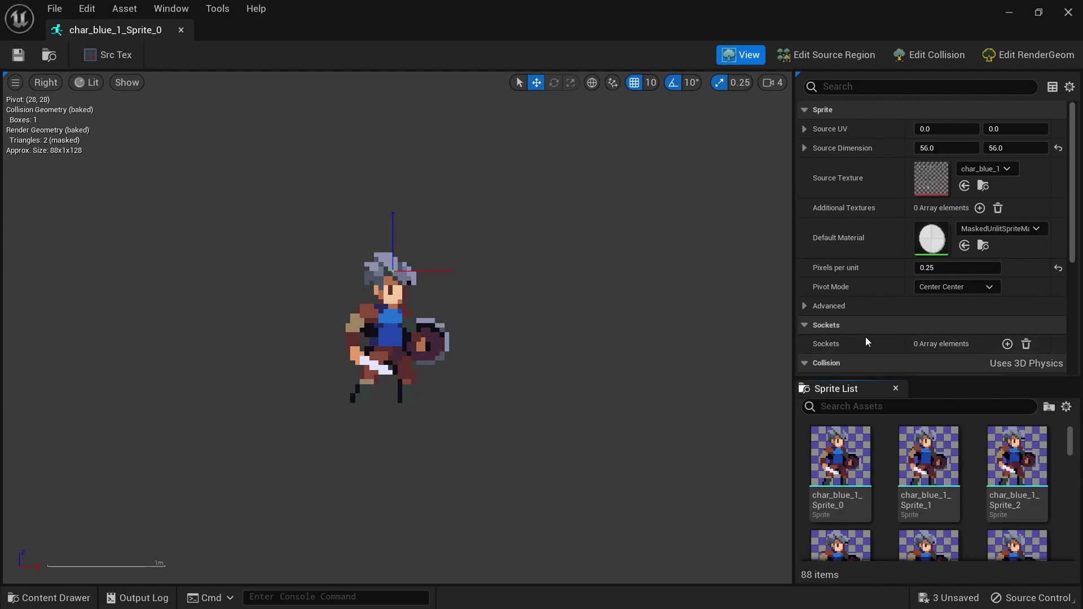
pyautogui.click(1008, 344)
pyautogui.scroll(-2, 916, 348)
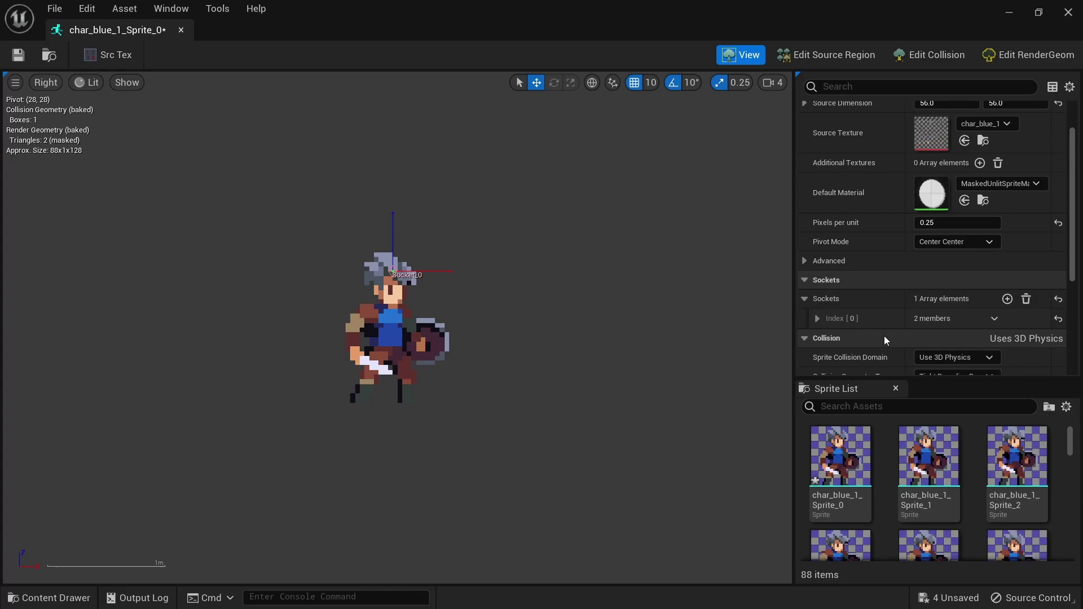
pyautogui.click(817, 318)
pyautogui.scroll(-2, 881, 326)
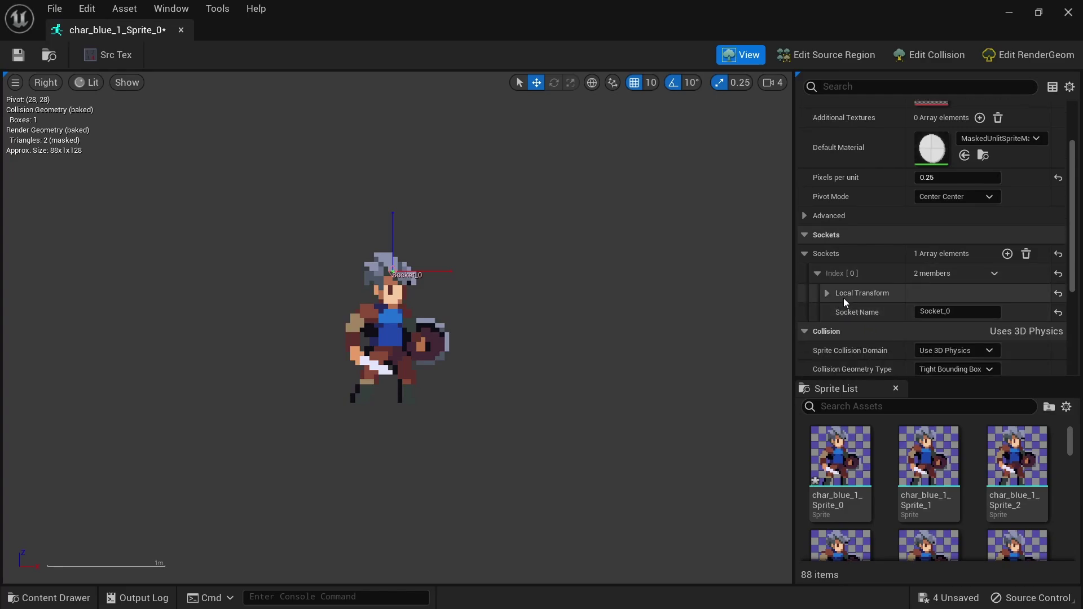
# - Name the new socket HatSocket and adjust its X and Z location towards the top of the character's head
pyautogui.click(825, 292)
pyautogui.scroll(-1, 851, 301)
pyautogui.scroll(-1, 851, 300)
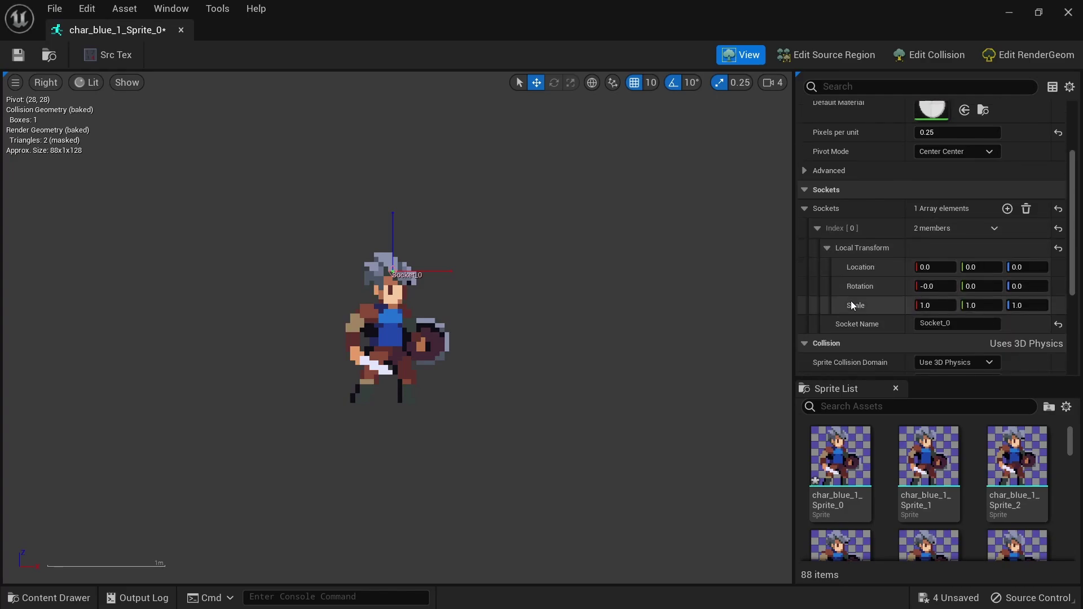
pyautogui.click(959, 324)
pyautogui.write('HatSocket')
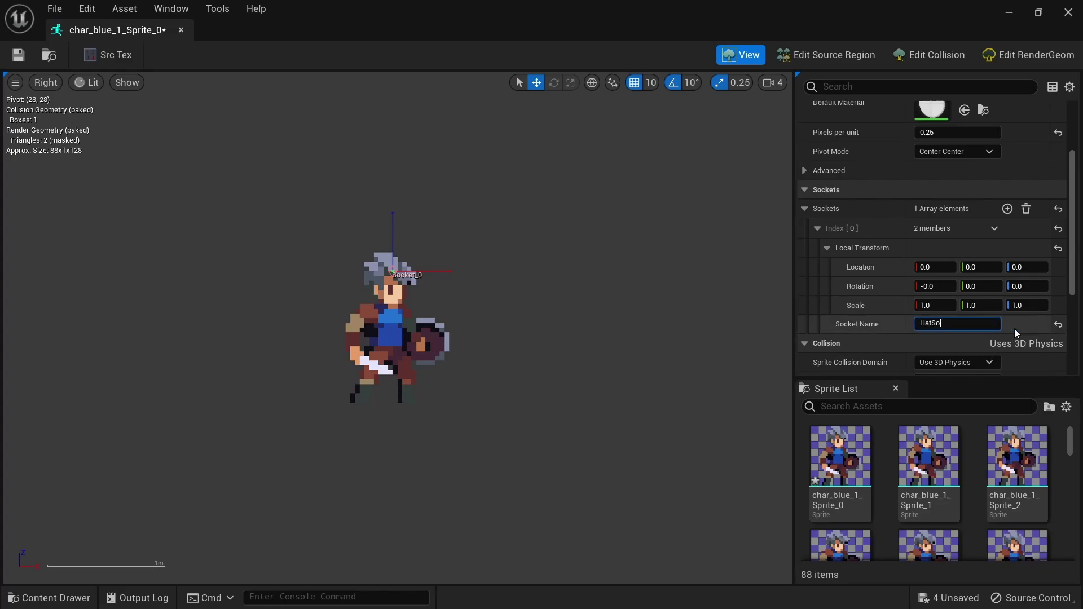
pyautogui.press('Return')
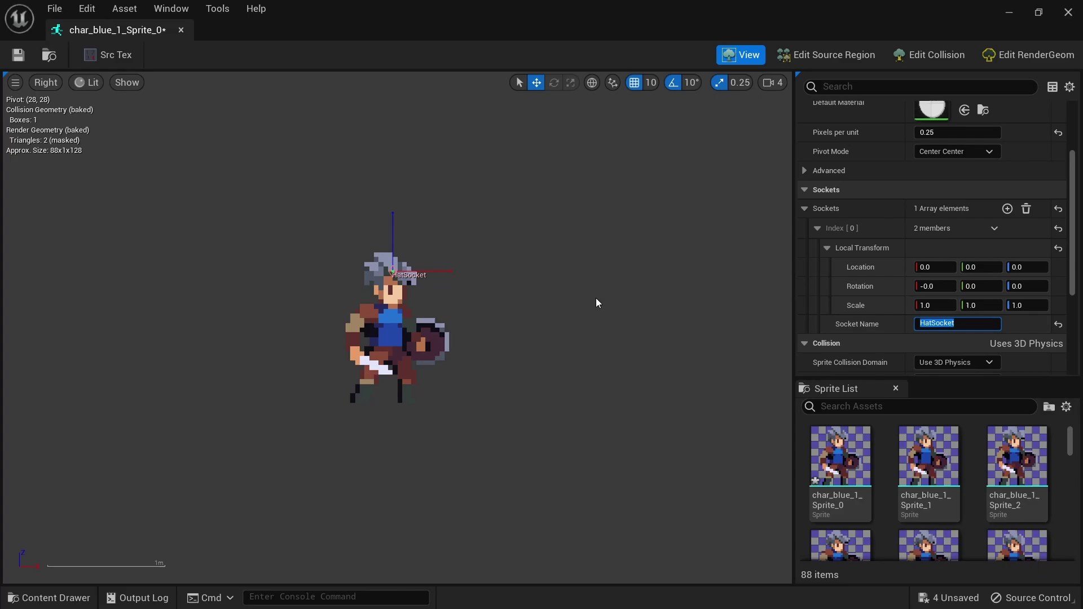
pyautogui.moveTo(1013, 267); pyautogui.dragTo(1030, 266)
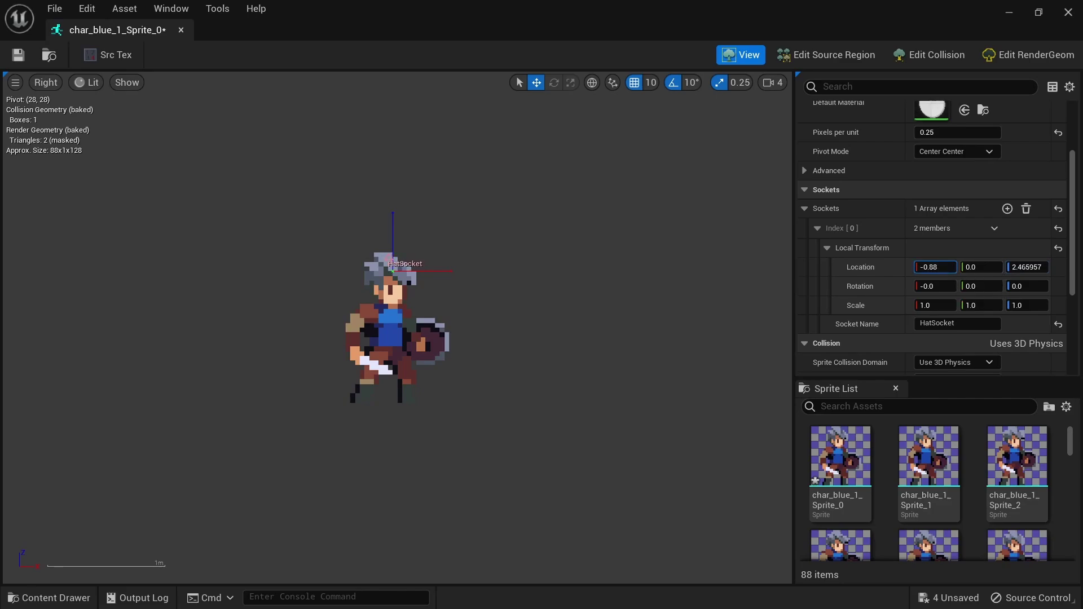
pyautogui.scroll(6, 370, 255)
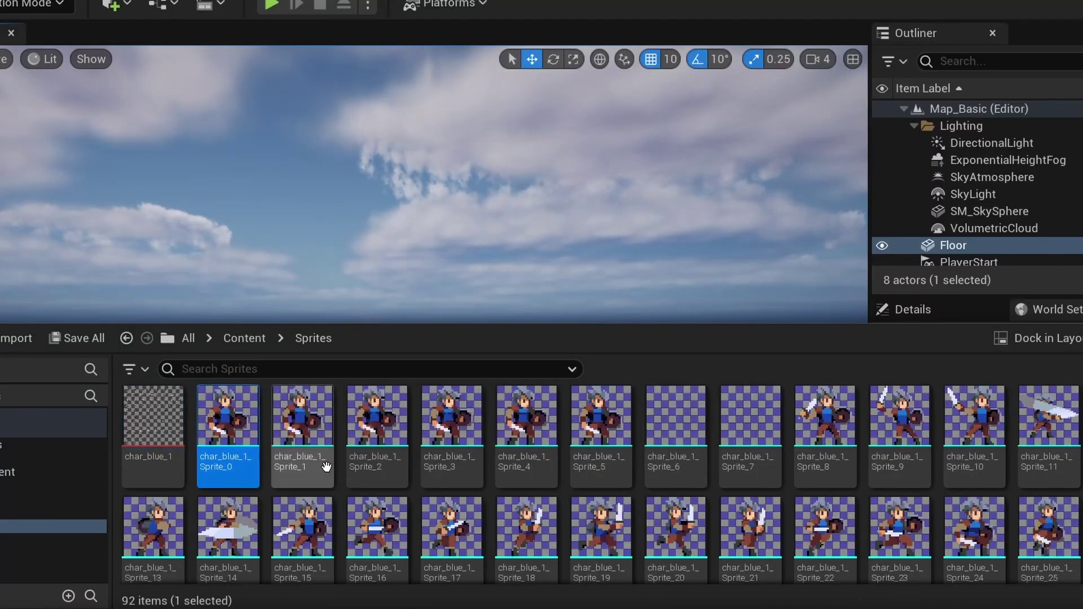
# - Open the sprites char_blue_1_Sprite_0 through char_blue_1_Sprite_5 together for bulk editing in the Property Matrix
pyautogui.keyDown('shift'); pyautogui.click(615, 421); pyautogui.keyUp('shift')
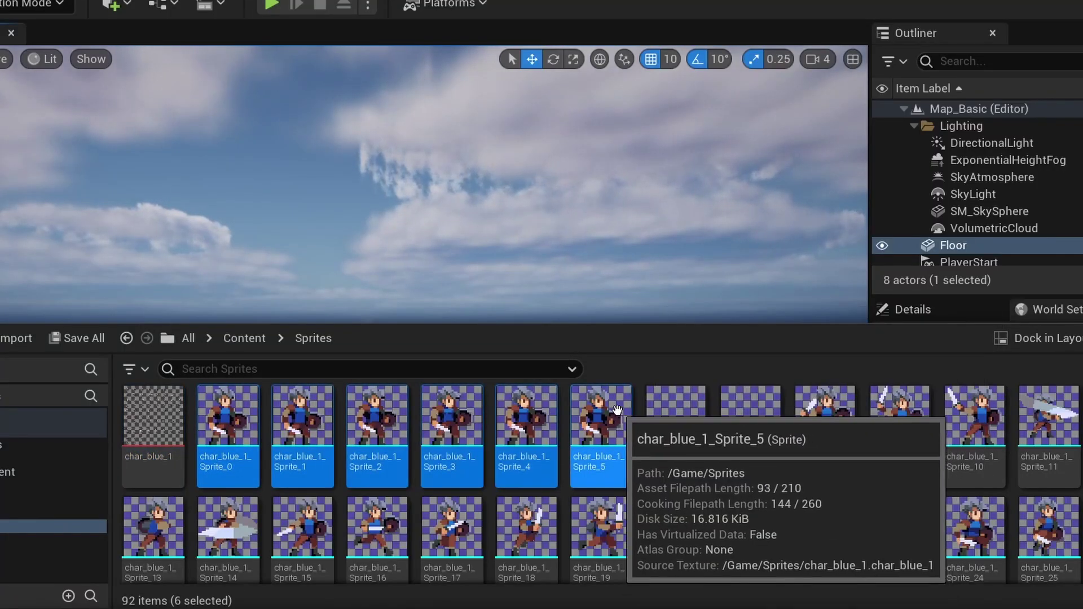
pyautogui.rightClick(621, 418)
pyautogui.moveTo(750, 128)
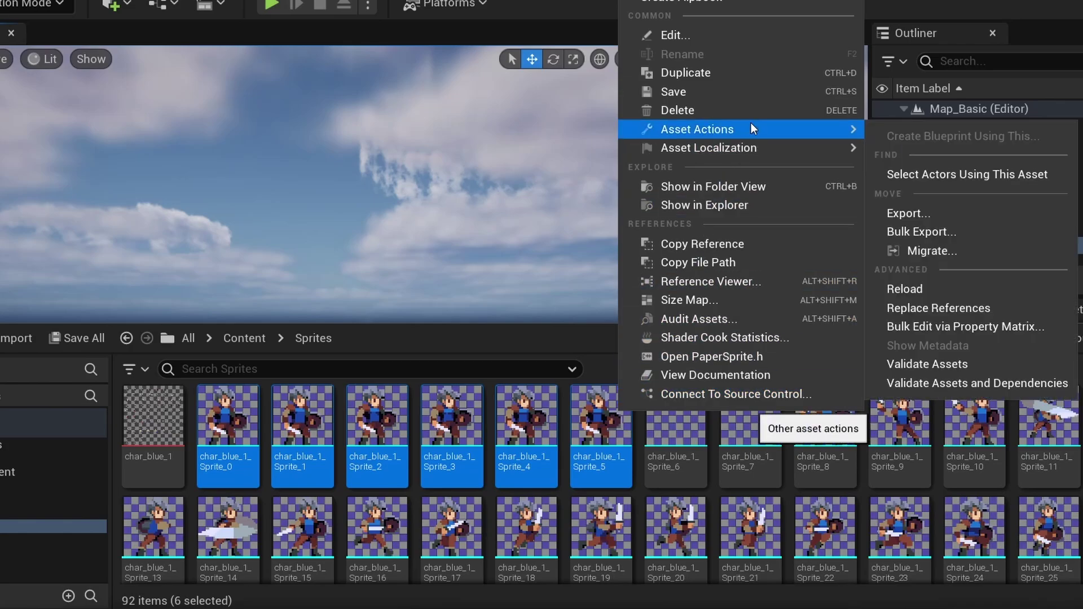
pyautogui.click(1030, 326)
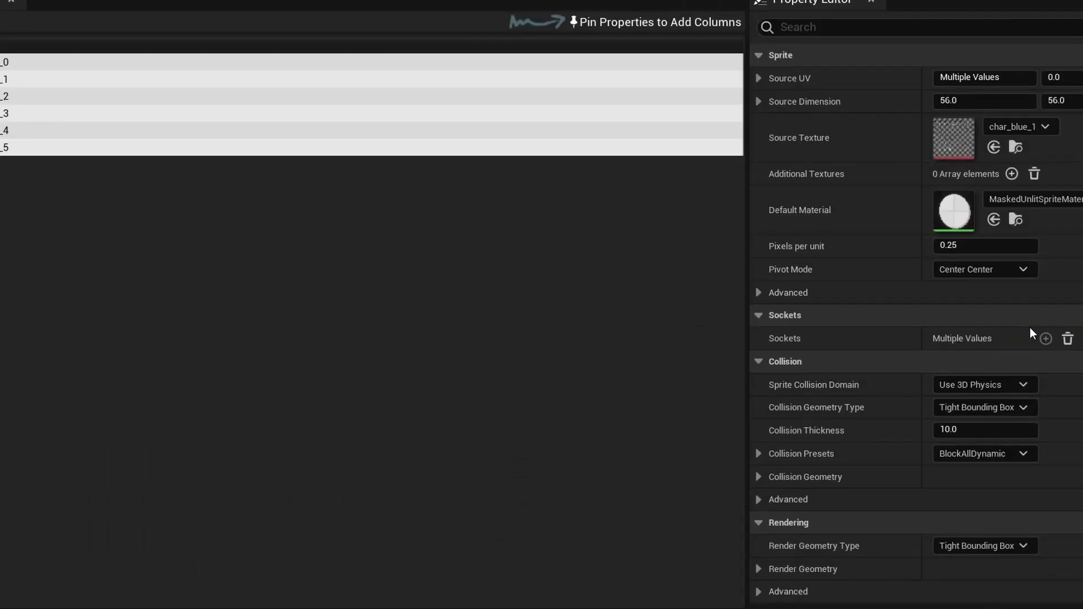
# - Select all six sprites in the grid and clear their existing sockets
pyautogui.click(343, 139)
pyautogui.hotkey('ctrl', 'a')
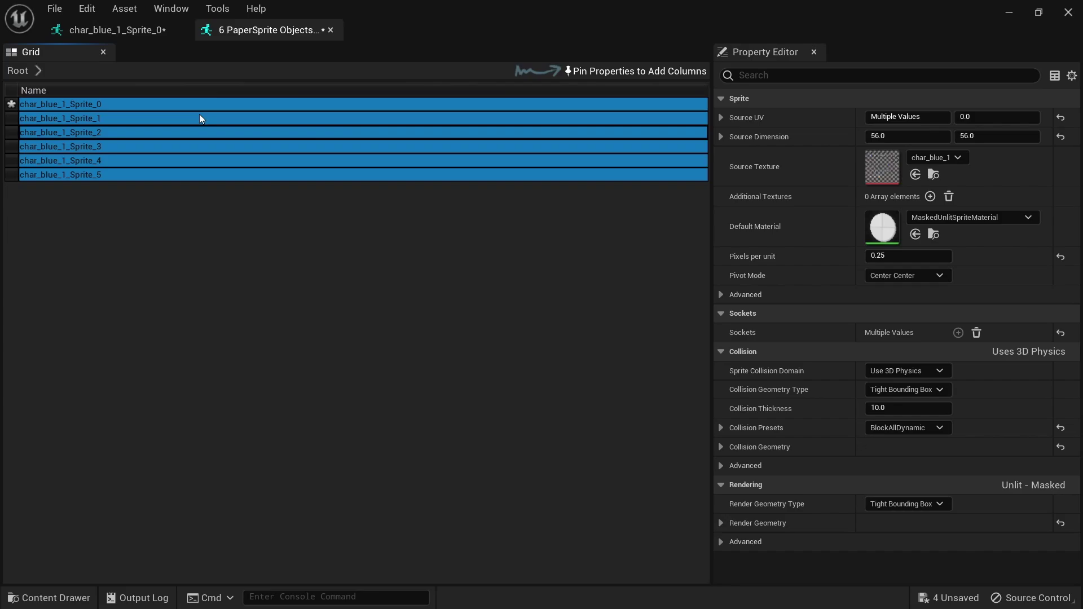
pyautogui.click(981, 332)
pyautogui.click(341, 191)
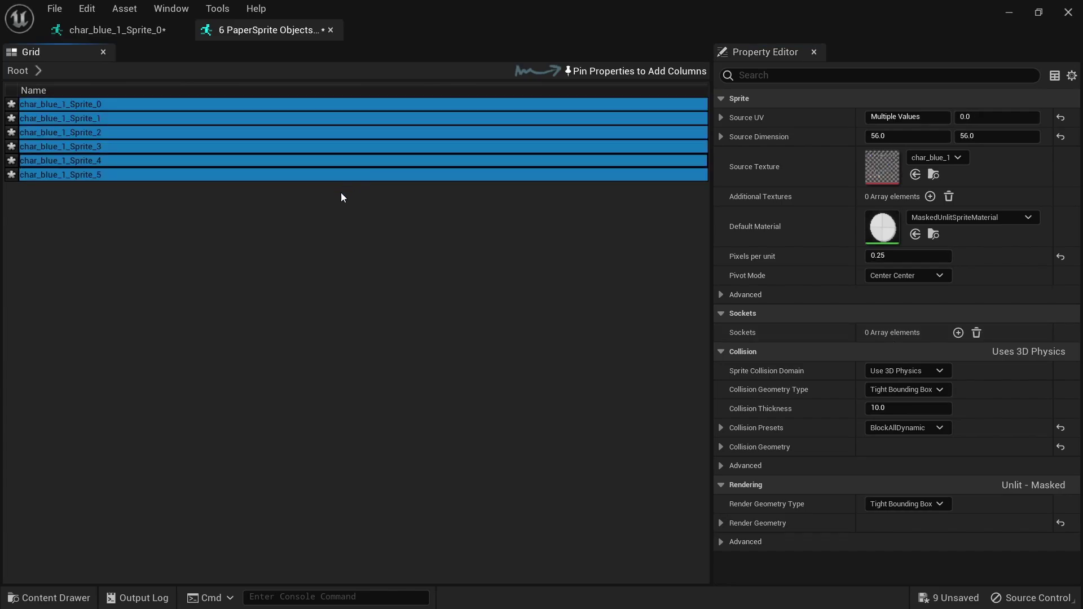
# - Add one socket to all six selected sprites and name it HatSocket
pyautogui.click(958, 332)
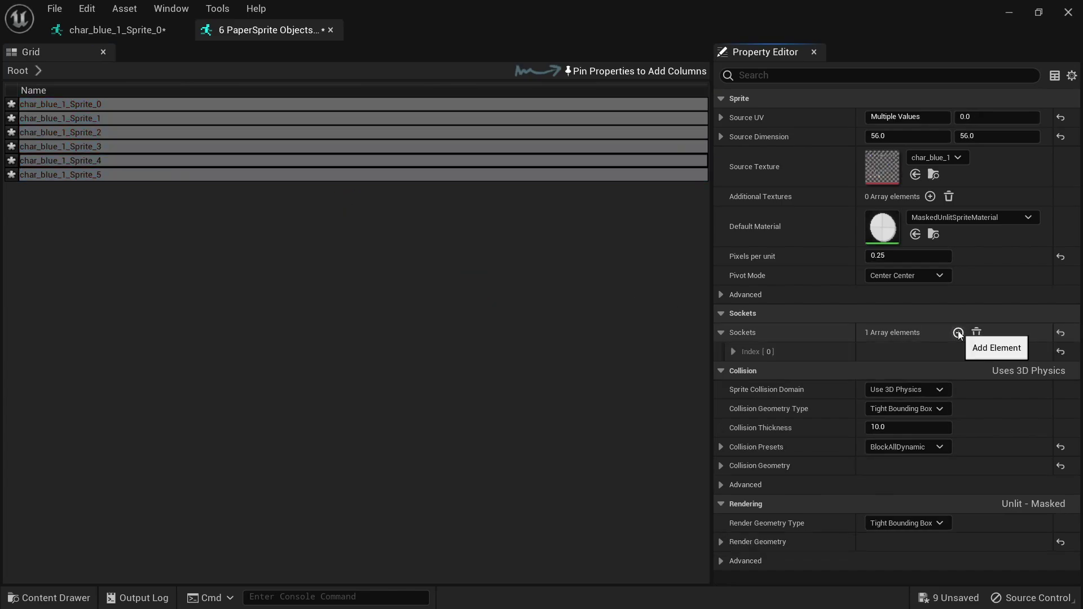
pyautogui.click(735, 352)
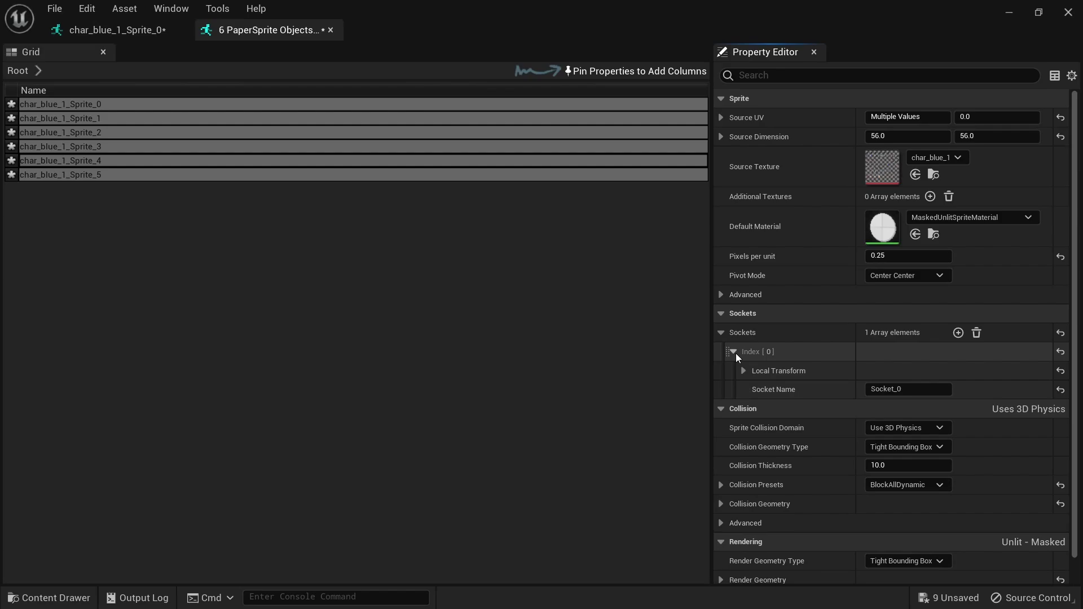
pyautogui.click(744, 371)
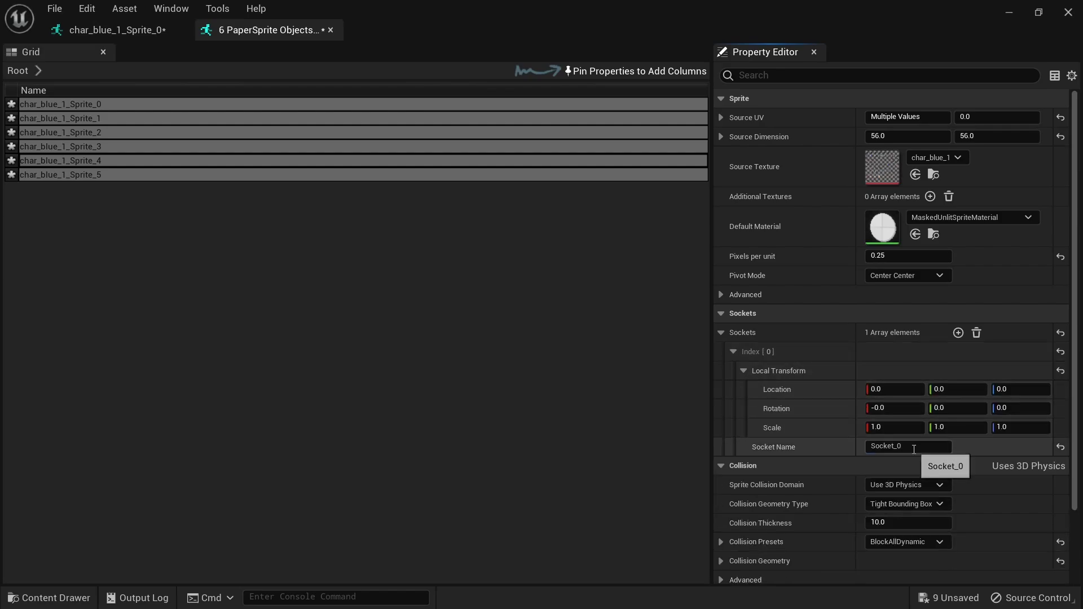
pyautogui.write('HatSocket')
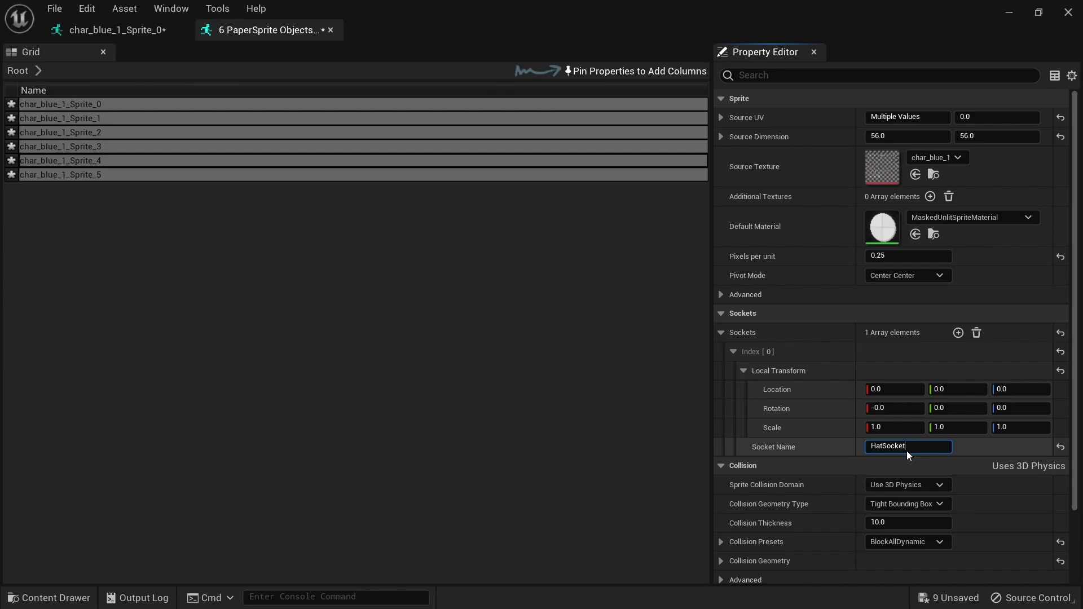
# - Set the shared HatSocket's local location to X -1.2 and Z 7
pyautogui.click(919, 389)
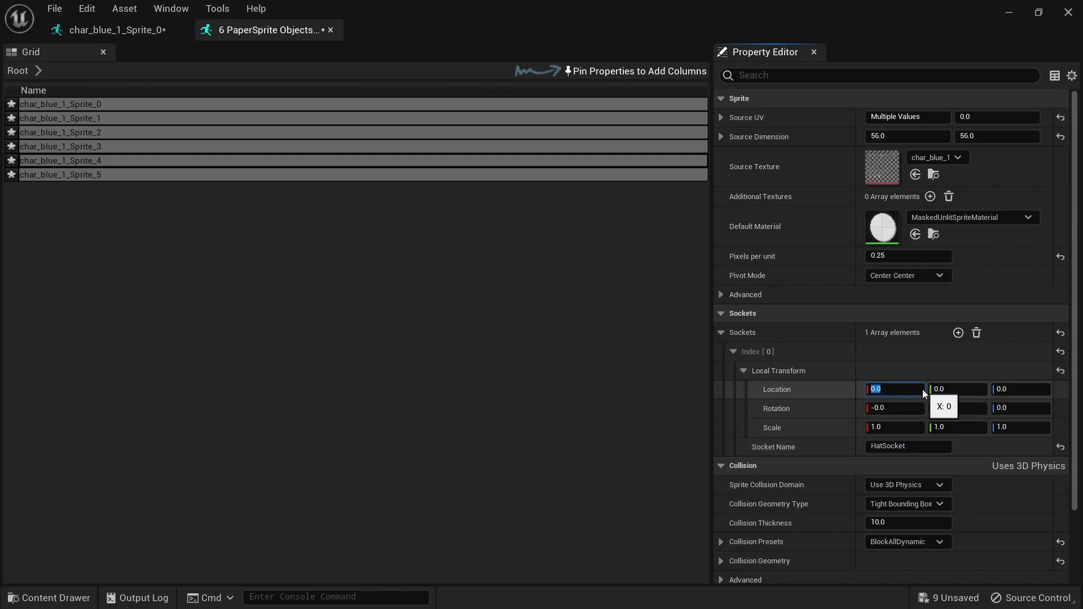
pyautogui.write('-1.2')
pyautogui.click(1032, 389)
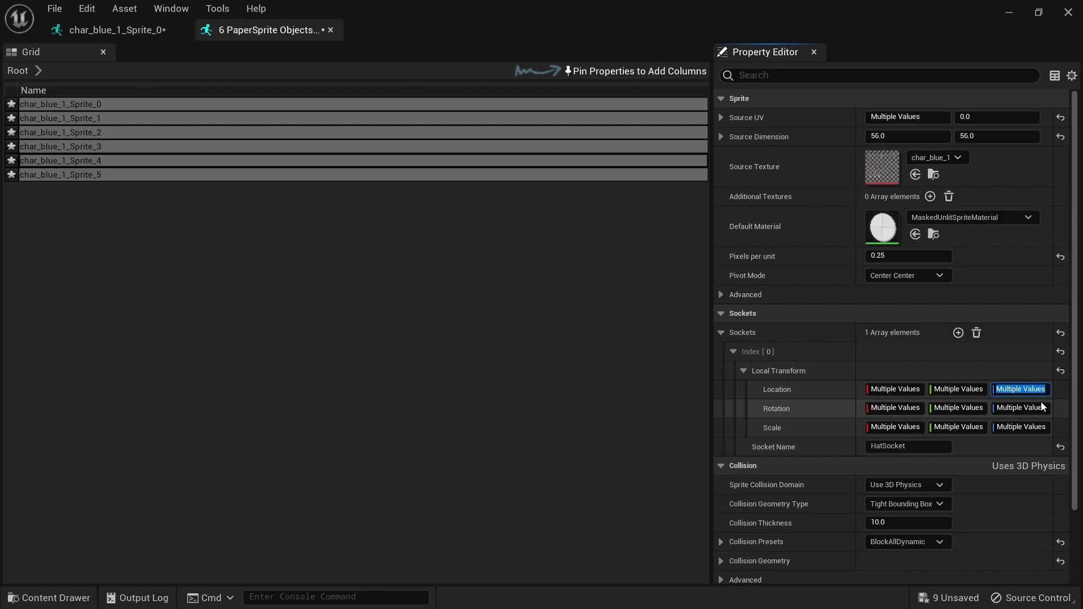
pyautogui.write('7')
pyautogui.press('Return')
pyautogui.click(456, 204)
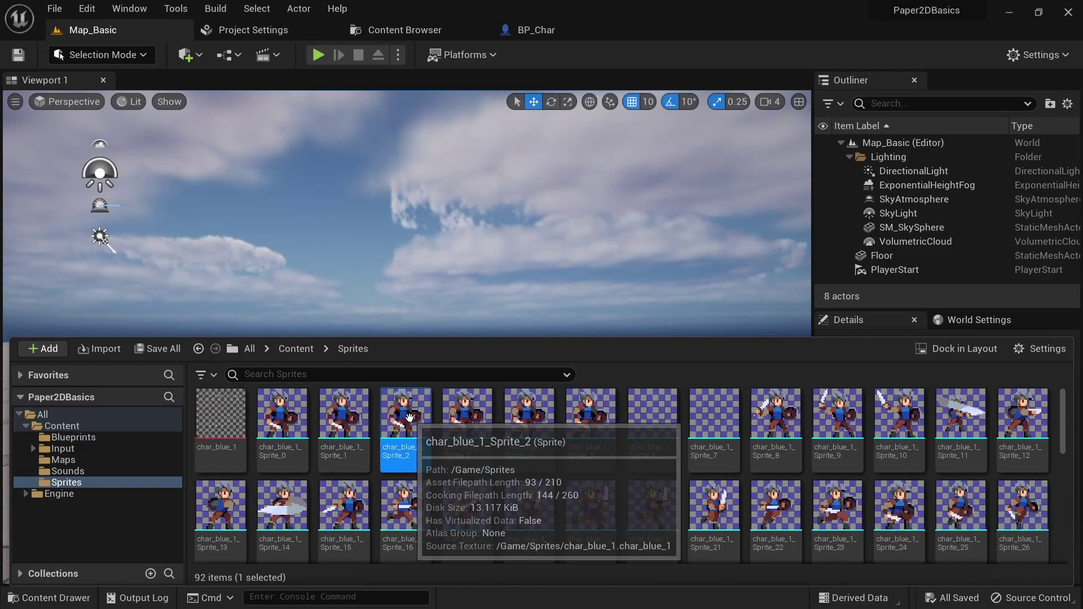
# - Open char_blue_1_Sprite_2, Sprite_3 and Sprite_4 in turn to check their HatSocket
pyautogui.doubleClick(398, 429)
pyautogui.hotkey('ctrl', 'space')
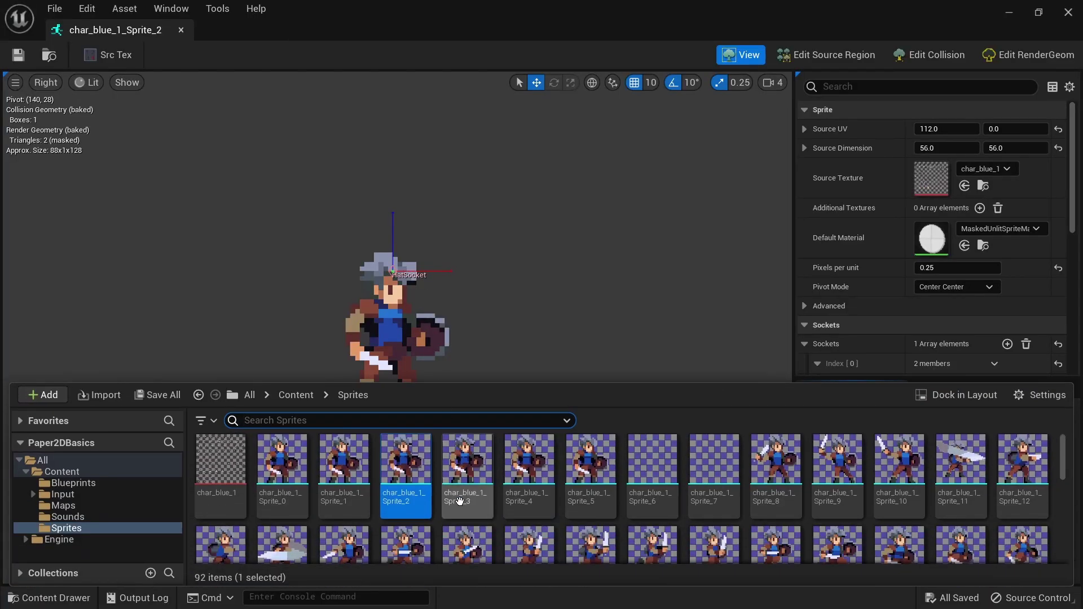
pyautogui.doubleClick(473, 467)
pyautogui.hotkey('ctrl', 'space')
pyautogui.doubleClick(529, 459)
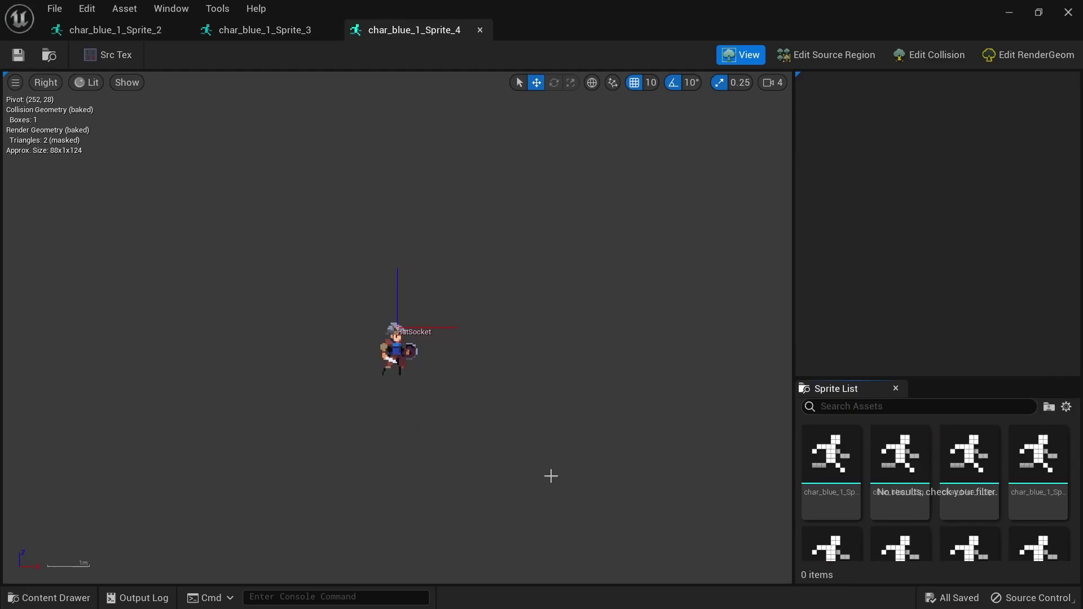
pyautogui.hotkey('ctrl', 'space')
pyautogui.hotkey('ctrl', 'space')
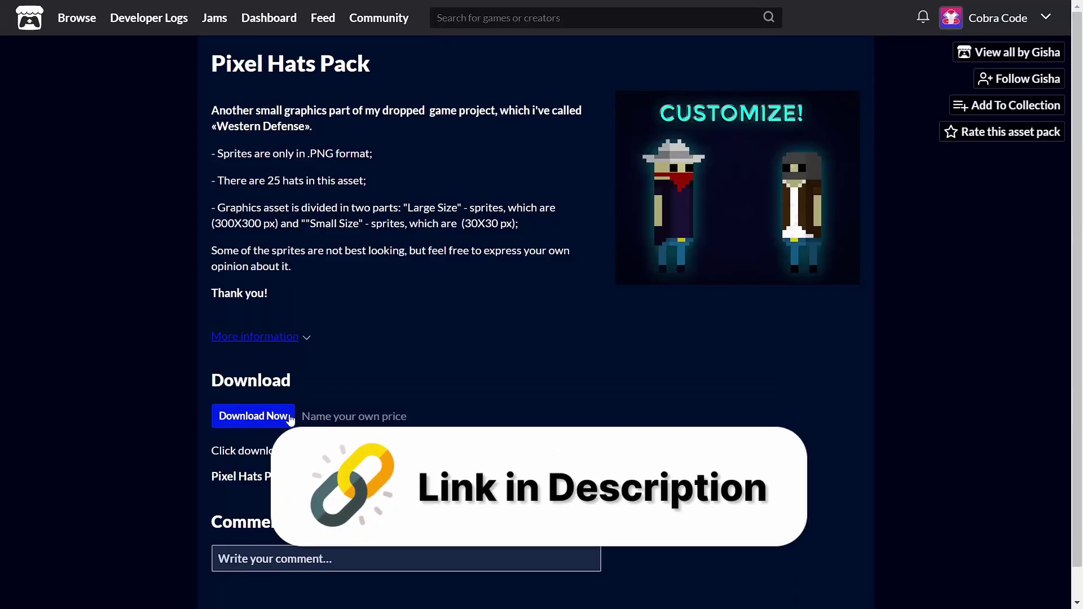
# - Download the Pixel Hats Pack and apply the Paper2D texture settings to the imported hat19 texture in the Hats folder
pyautogui.click(290, 419)
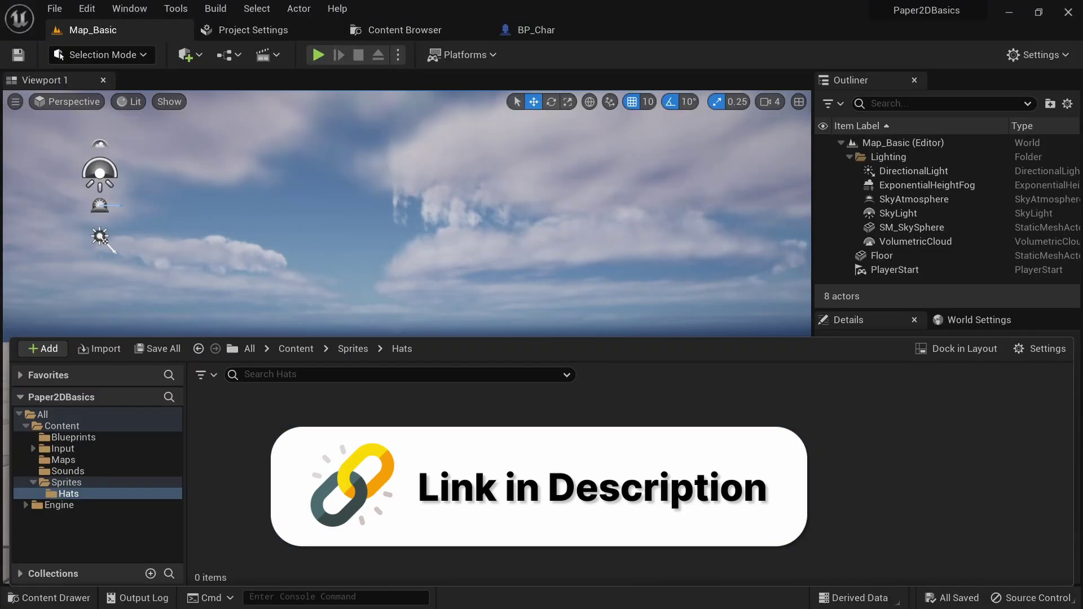
pyautogui.rightClick(217, 423)
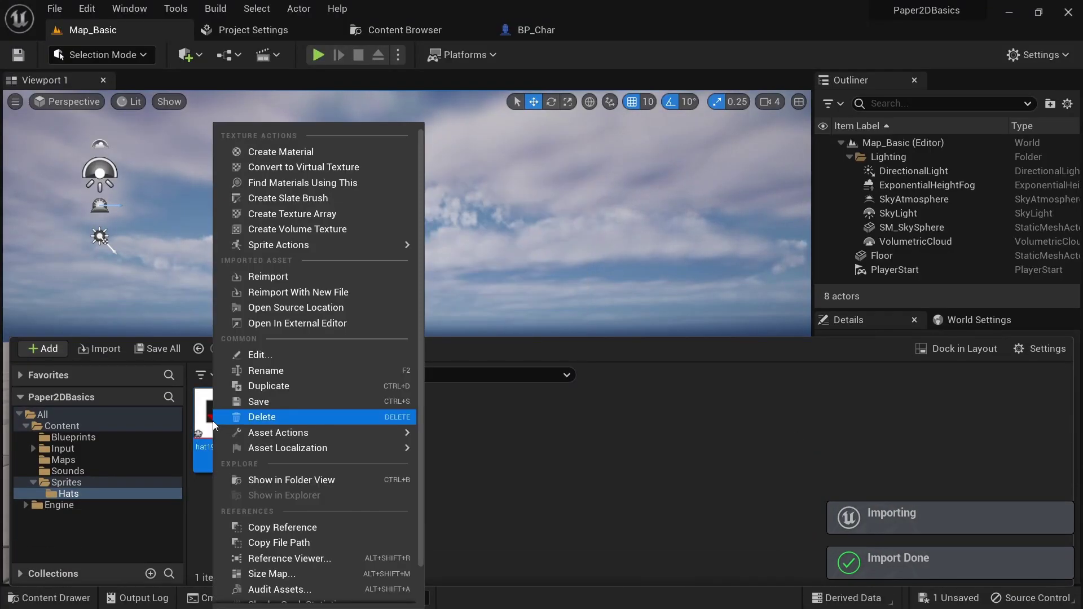
pyautogui.moveTo(377, 242)
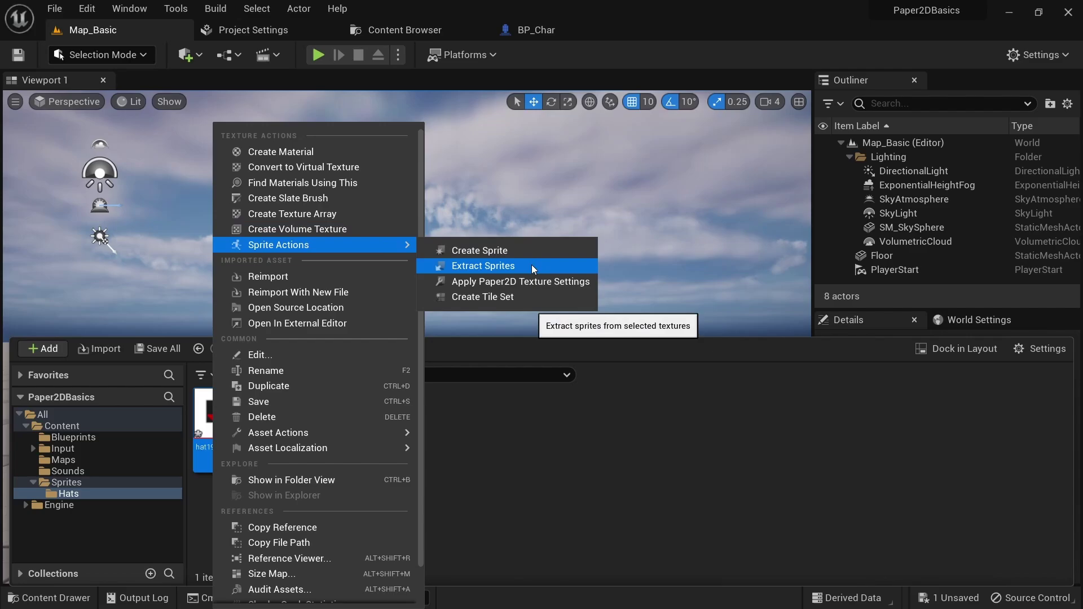
pyautogui.click(542, 280)
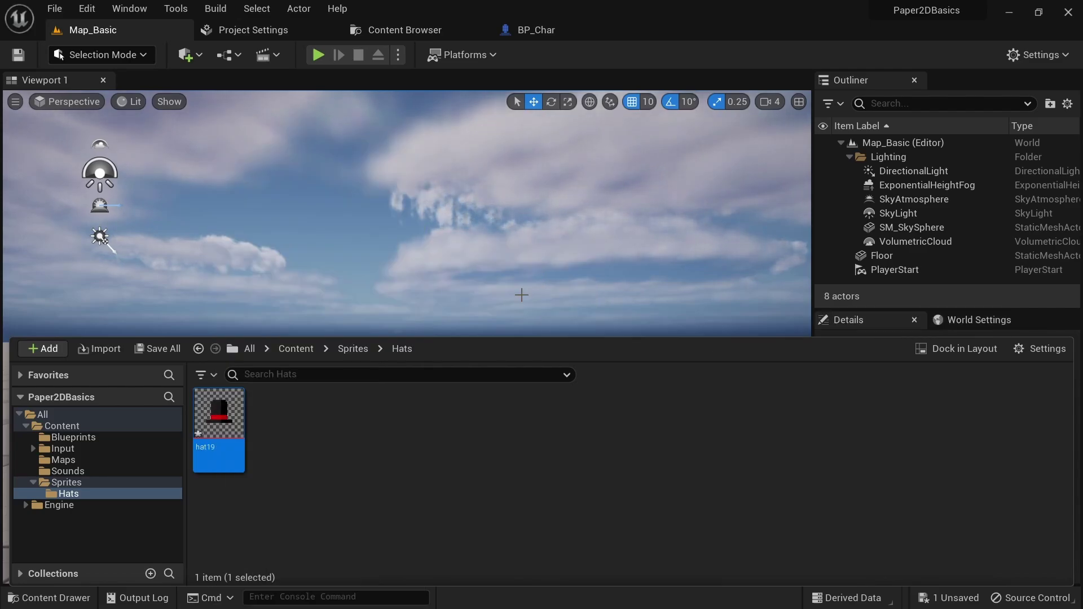
# - Create a sprite from the hat19 texture in the Hats folder
pyautogui.rightClick(239, 433)
pyautogui.moveTo(242, 435)
pyautogui.moveTo(417, 244)
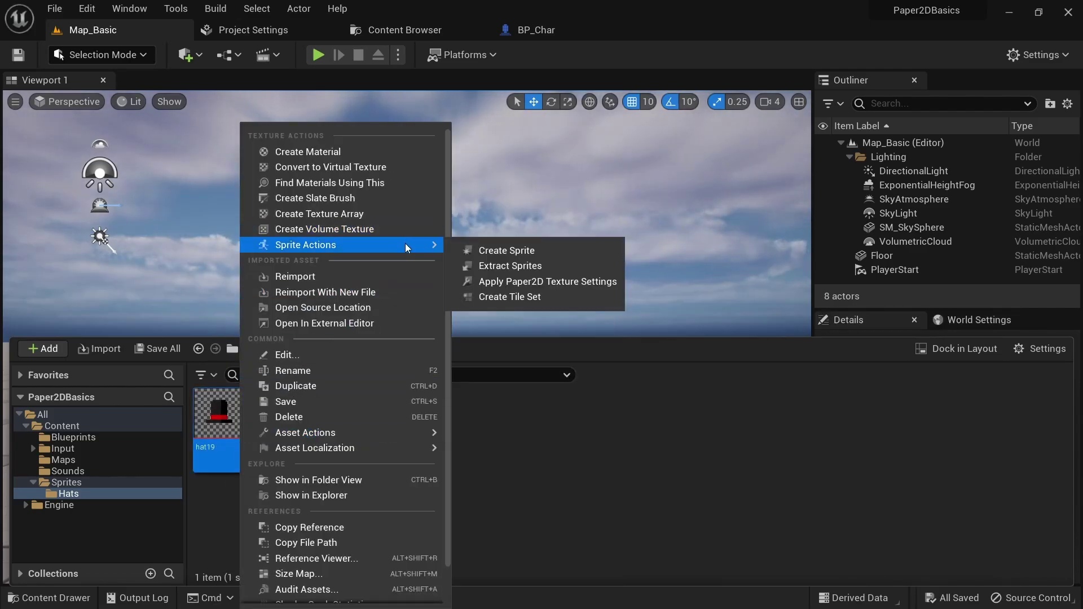
pyautogui.click(519, 253)
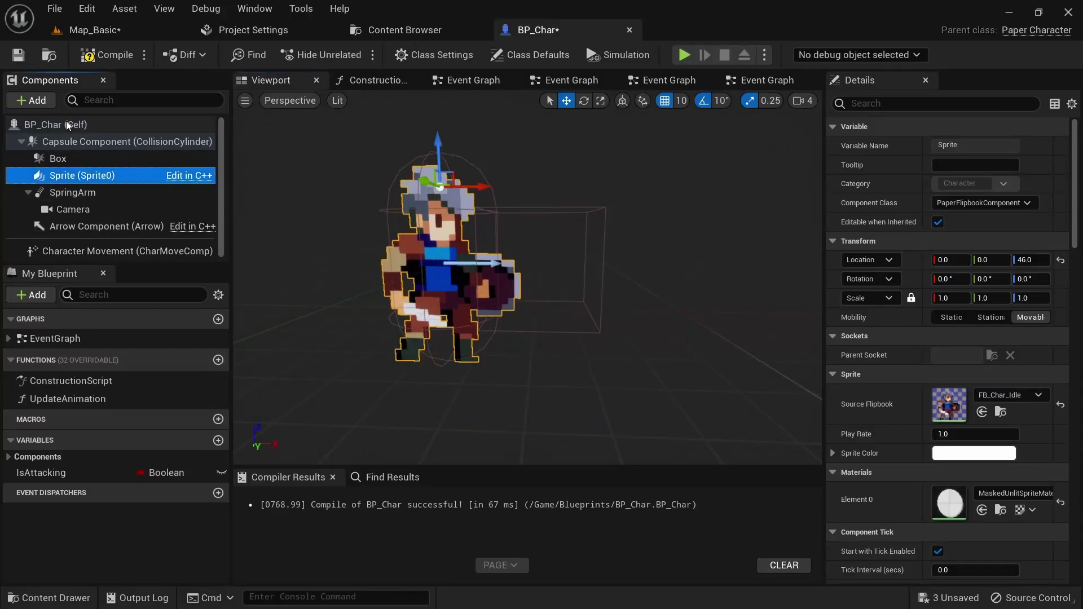
# - In BP_Char, add a Paper Sprite component under the character's Sprite component and name it Hat
pyautogui.click(31, 100)
pyautogui.write('sprite')
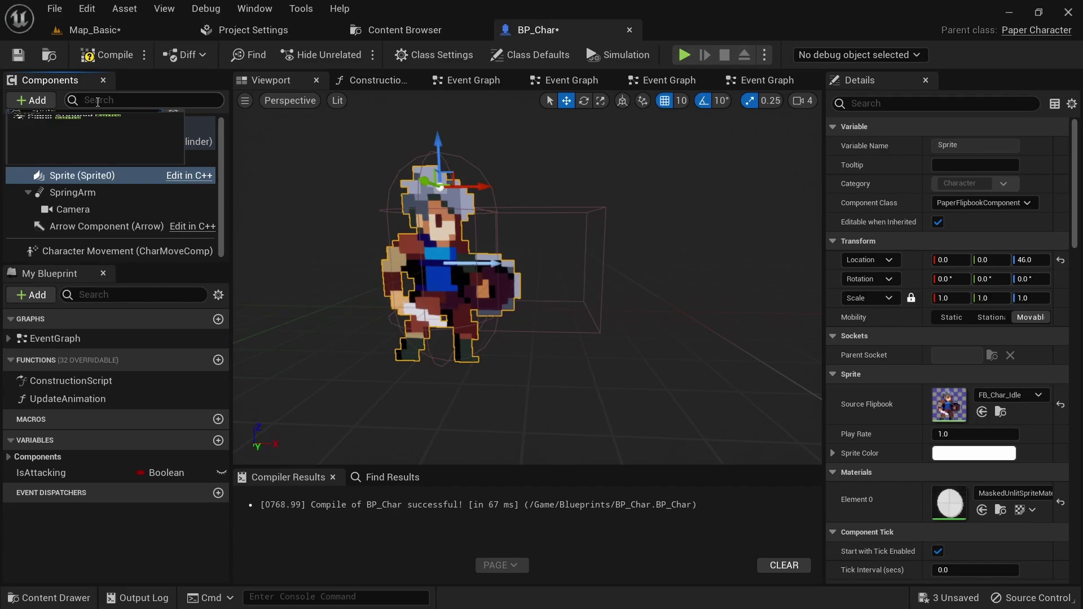
pyautogui.click(109, 156)
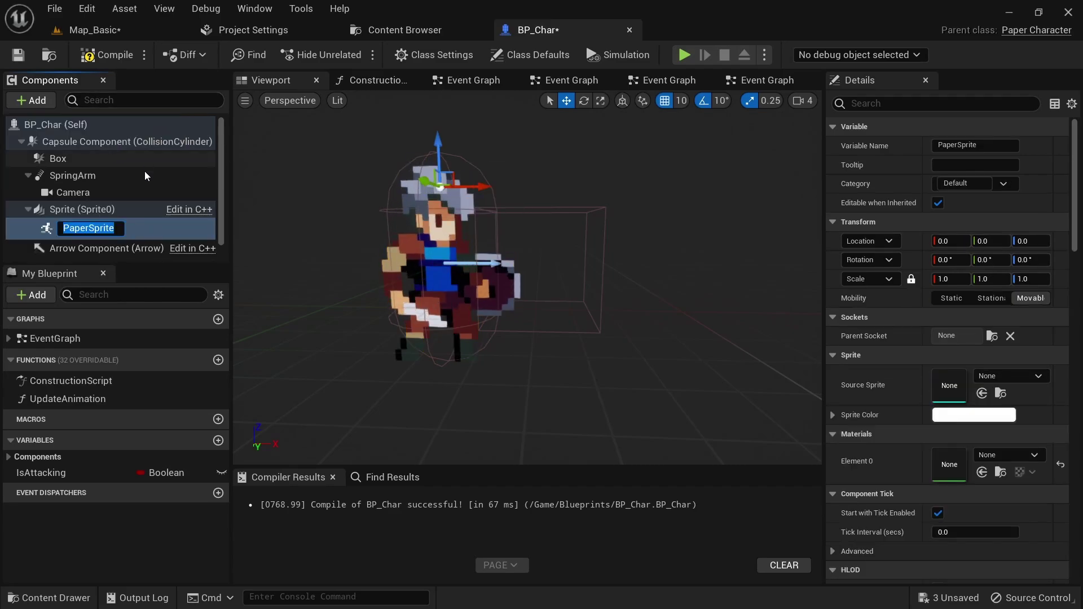
pyautogui.write('Hat')
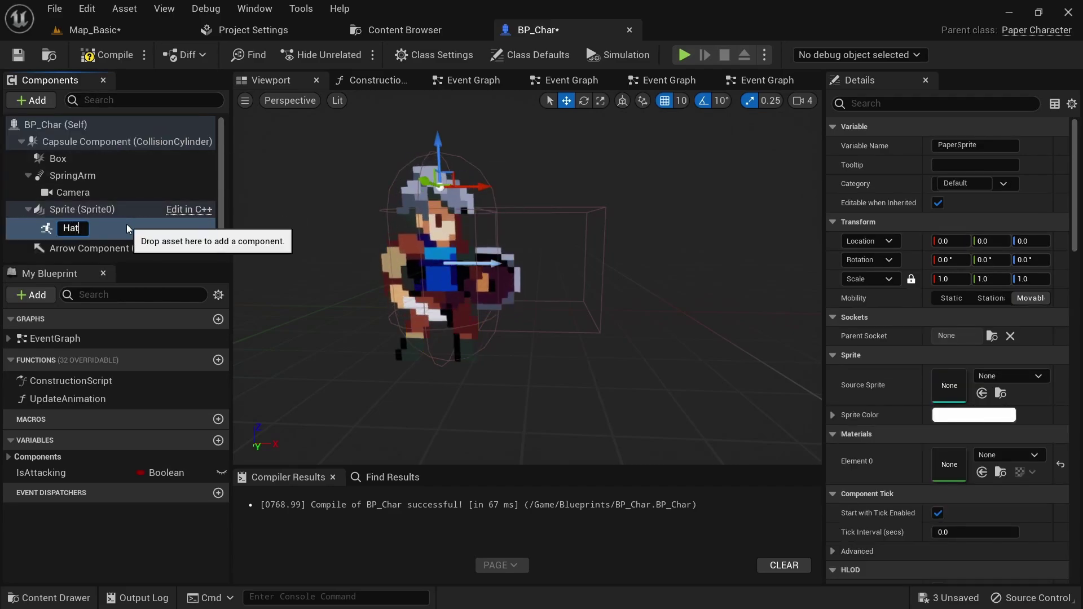
pyautogui.press('Return')
pyautogui.click(136, 213)
pyautogui.click(85, 226)
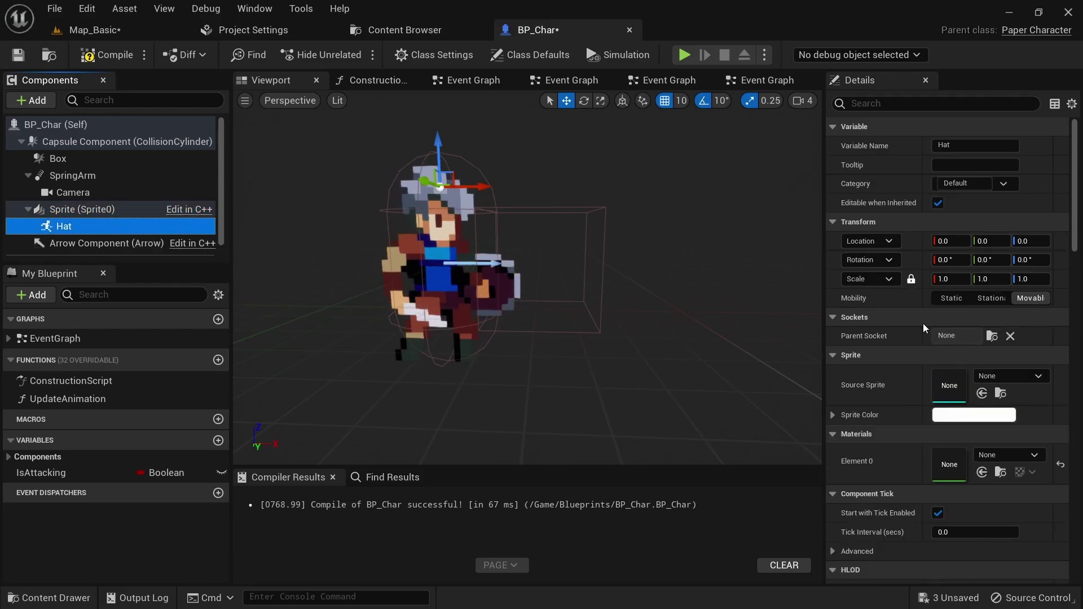
# - Assign hat19_Sprite as the Hat component's source sprite and attach the component to the parent socket HatSocket
pyautogui.click(1011, 377)
pyautogui.write('hat')
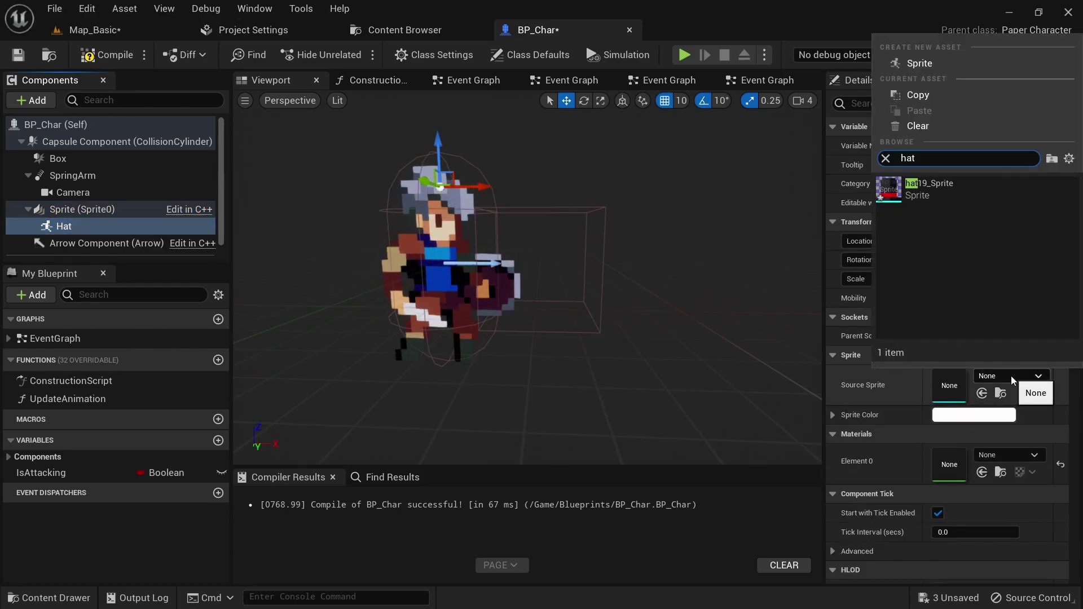
pyautogui.click(954, 190)
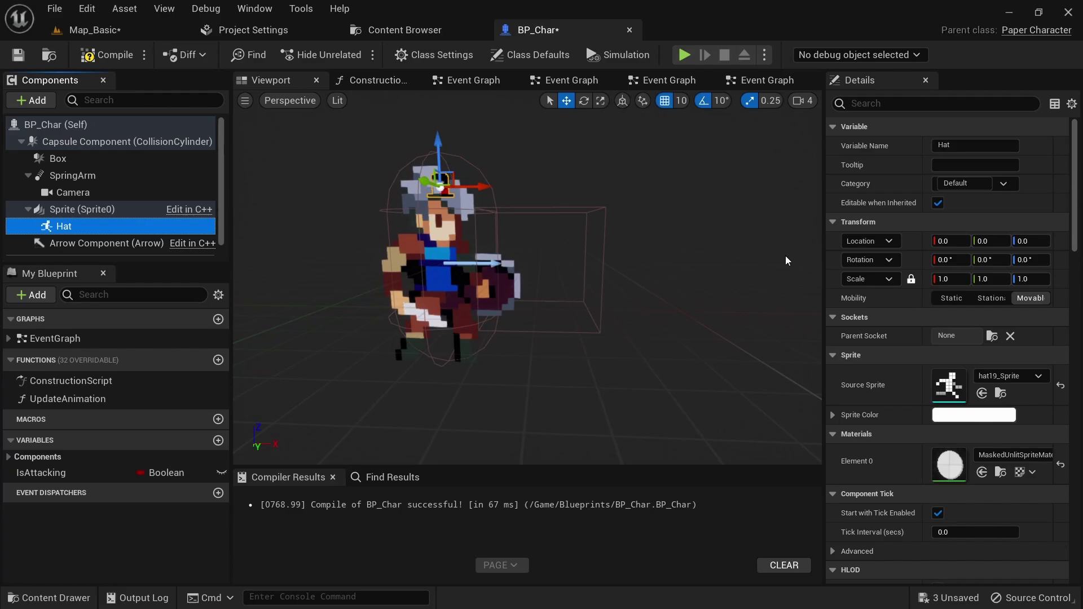
pyautogui.press('f')
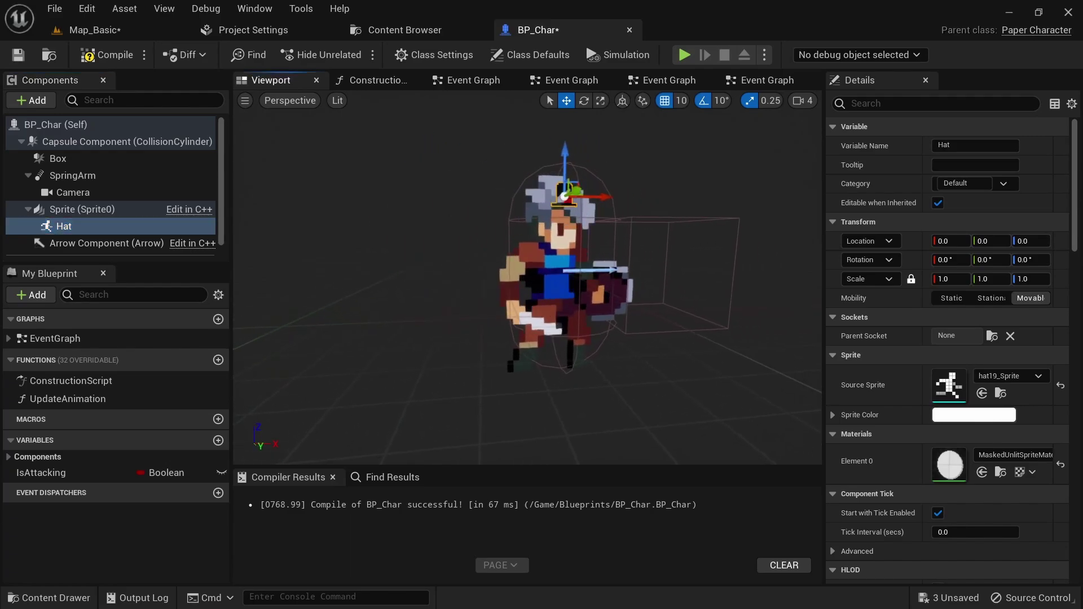
pyautogui.click(990, 337)
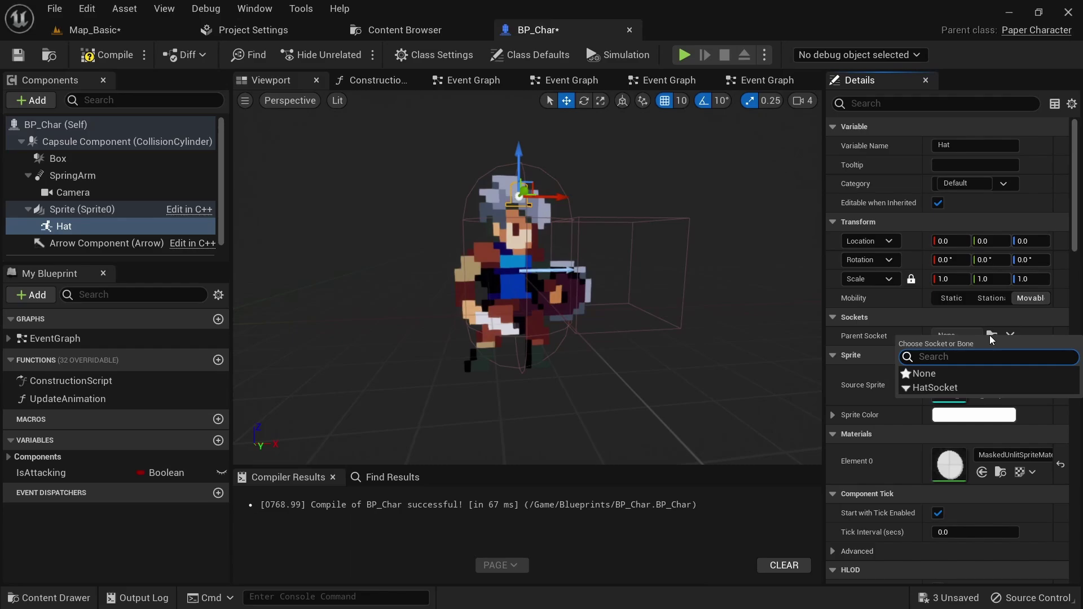
pyautogui.click(1022, 389)
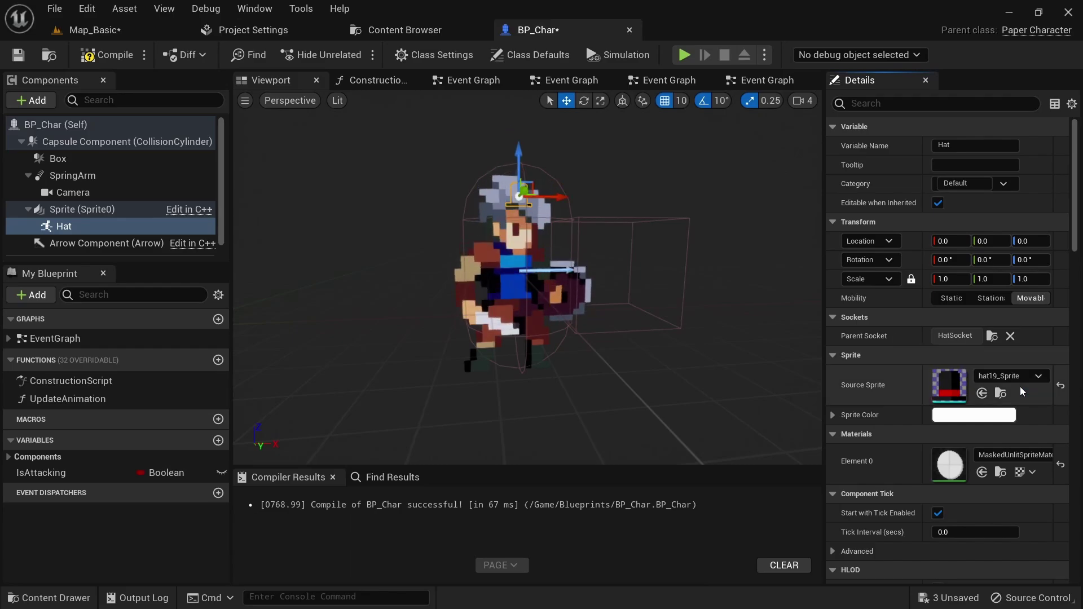
# - Set the Hat component's scale to 2.0 on all axes
pyautogui.moveTo(637, 316); pyautogui.dragTo(590, 308, button='right')
pyautogui.click(953, 278)
pyautogui.write('4')
pyautogui.press('Return')
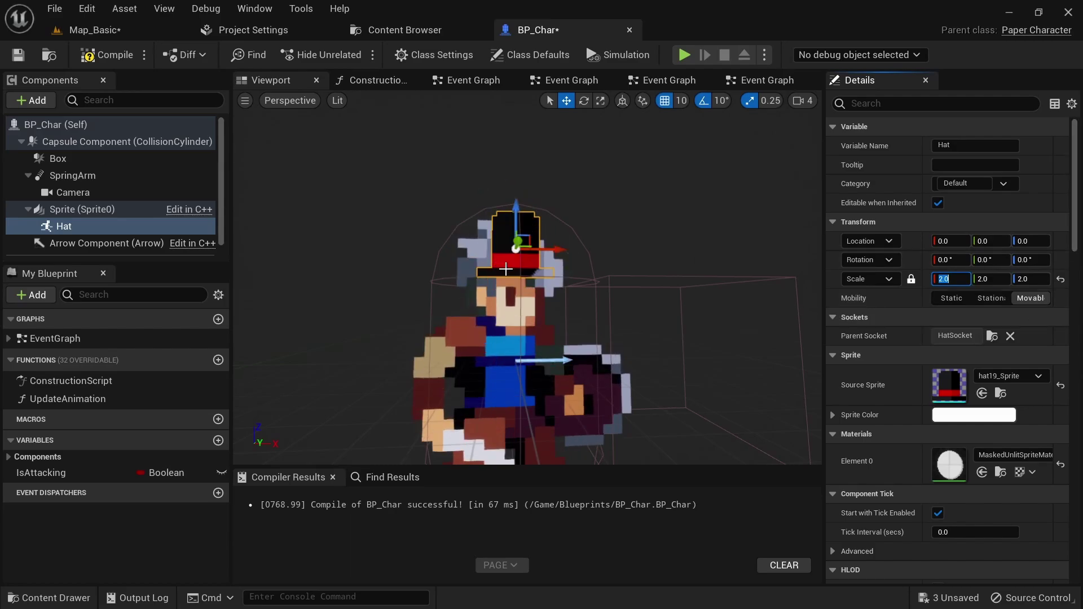
pyautogui.moveTo(506, 269); pyautogui.dragTo(536, 276, button='right')
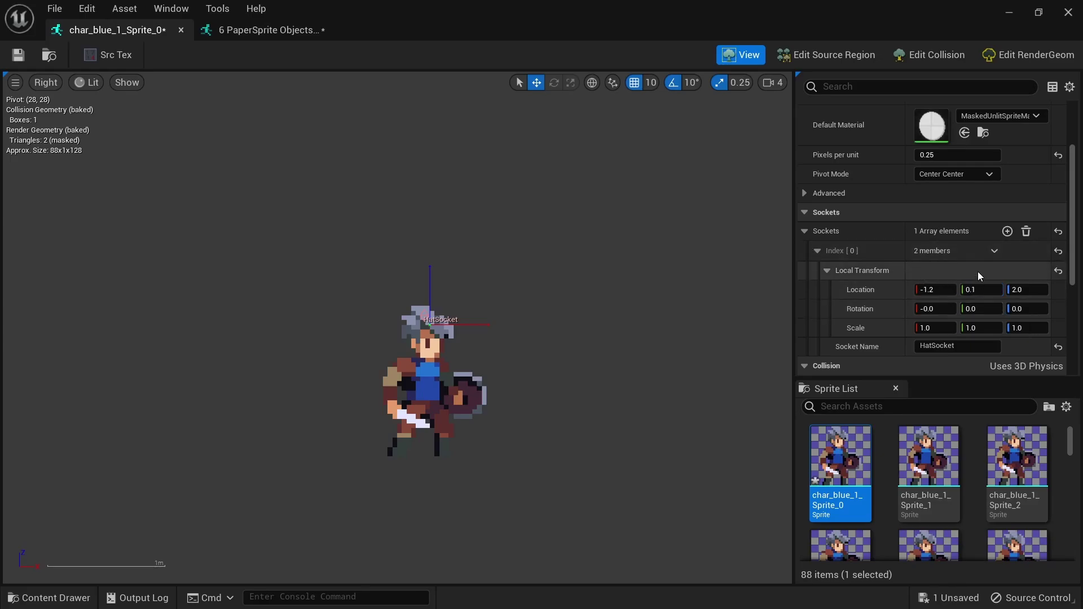
# - Copy the HatSocket location (-1.2, 0.1, 2.0) from char_blue_1_Sprite_0 and paste it into the HatSocket of Sprite_1 and Sprite_2
pyautogui.rightClick(859, 294)
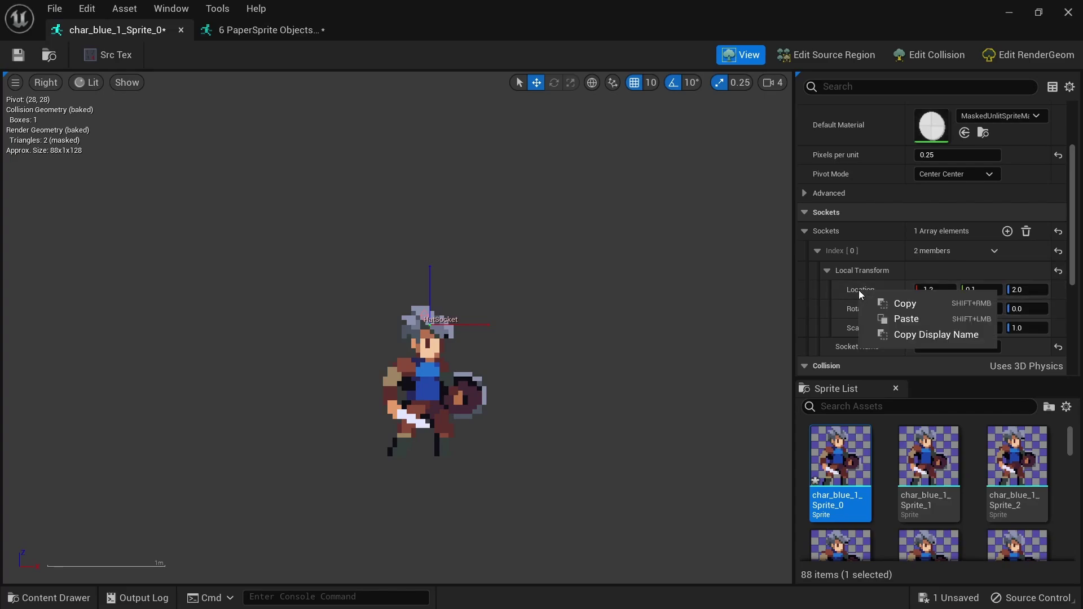
pyautogui.click(905, 303)
pyautogui.click(928, 457)
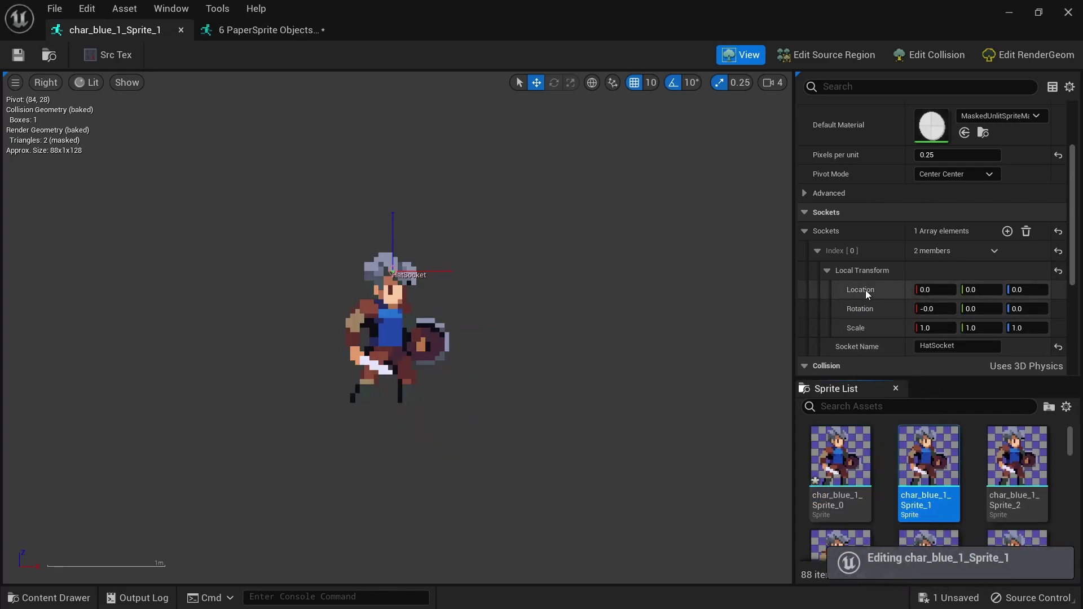
pyautogui.rightClick(866, 294)
pyautogui.click(903, 315)
pyautogui.click(1017, 457)
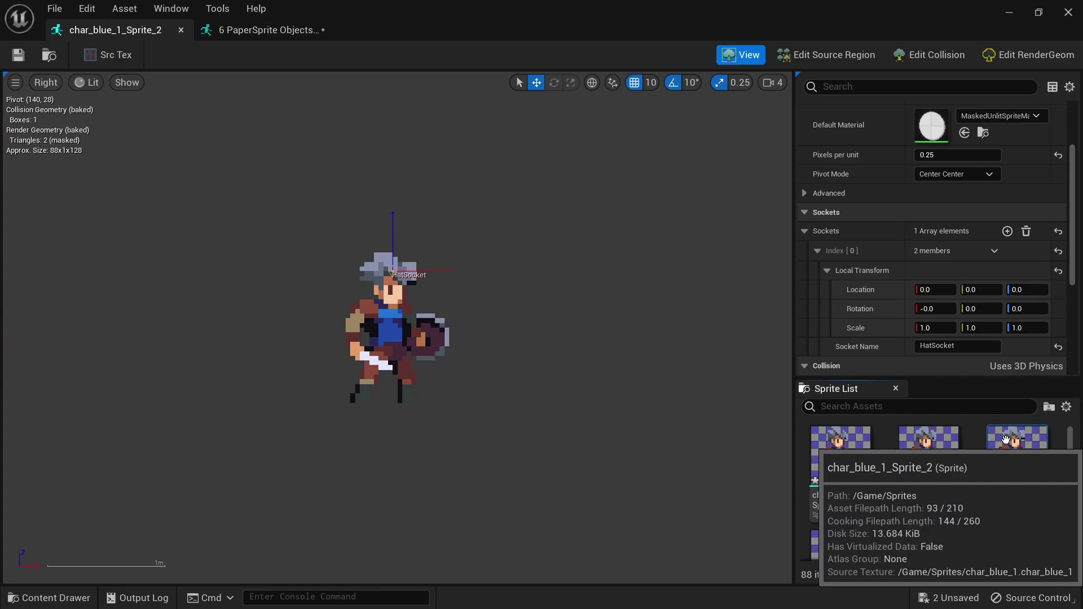
pyautogui.rightClick(866, 292)
pyautogui.click(903, 315)
pyautogui.scroll(-1, 844, 514)
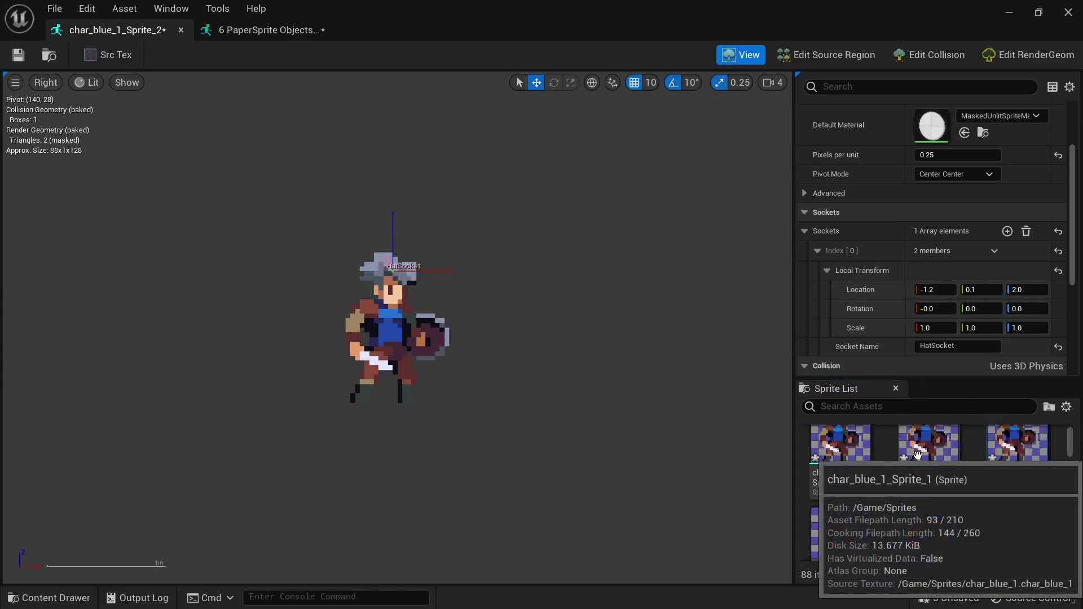
# - Paste the copied HatSocket location (-1.2, 0.1, 2.0) into the sockets of char_blue_1_Sprite_3, Sprite_4 and Sprite_5
pyautogui.click(844, 514)
pyautogui.rightClick(870, 294)
pyautogui.click(908, 323)
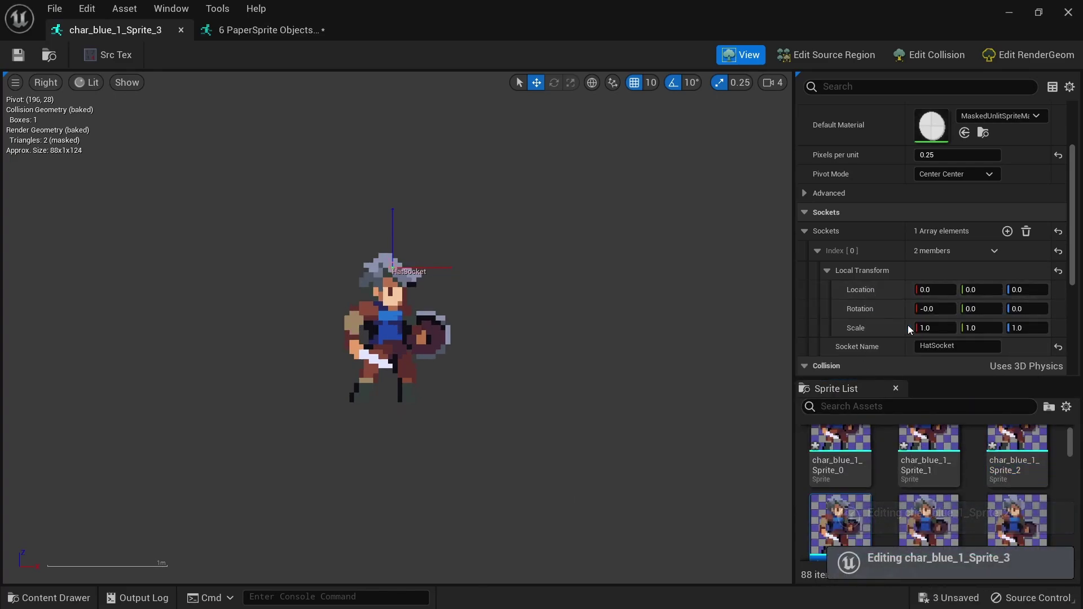
pyautogui.click(942, 500)
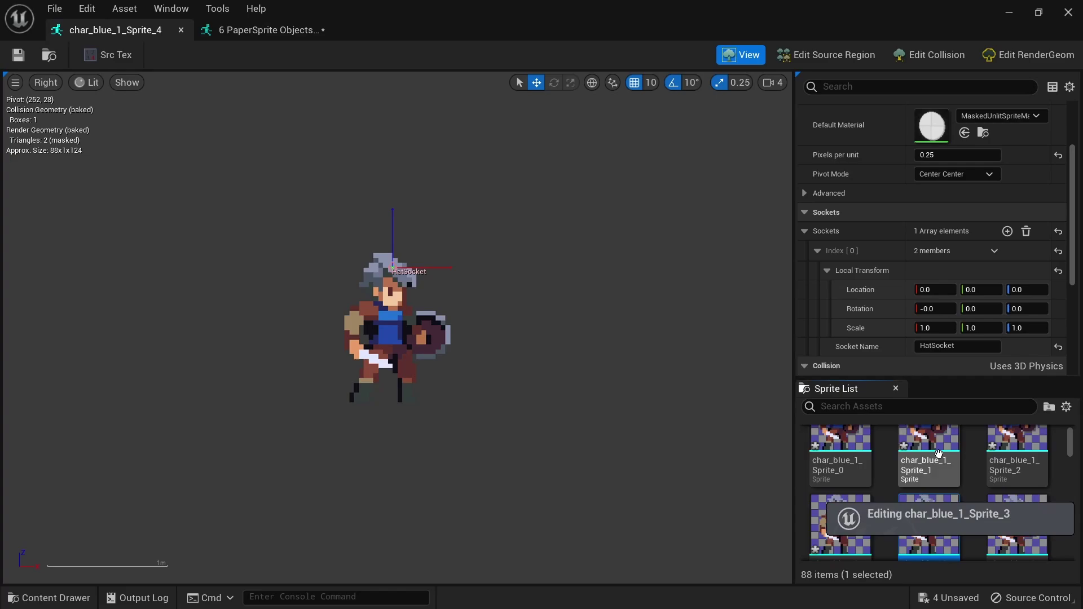
pyautogui.rightClick(874, 289)
pyautogui.click(921, 317)
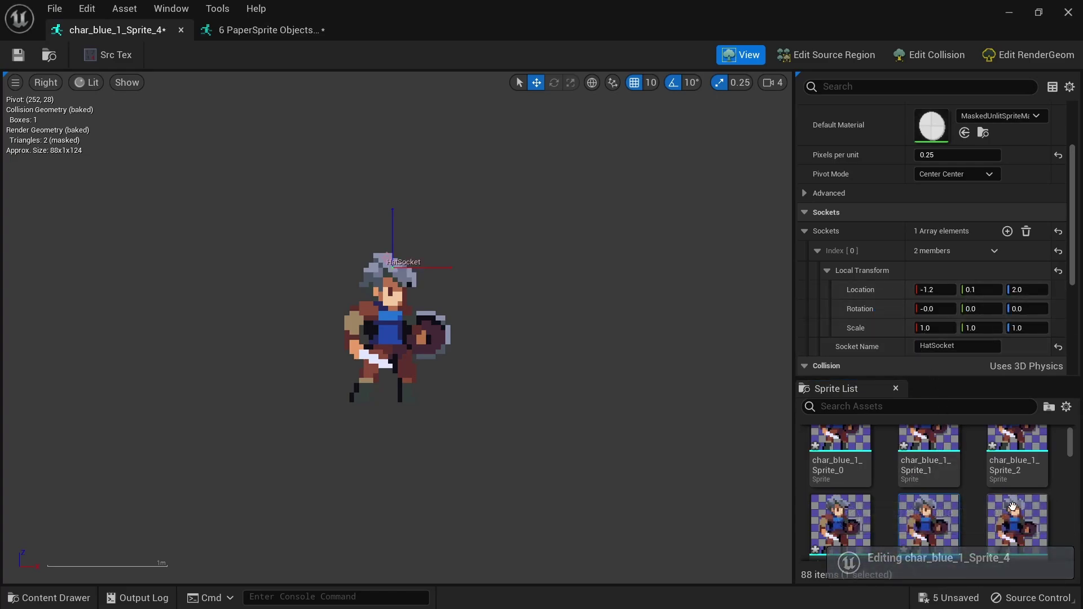
pyautogui.click(1016, 522)
pyautogui.rightClick(871, 290)
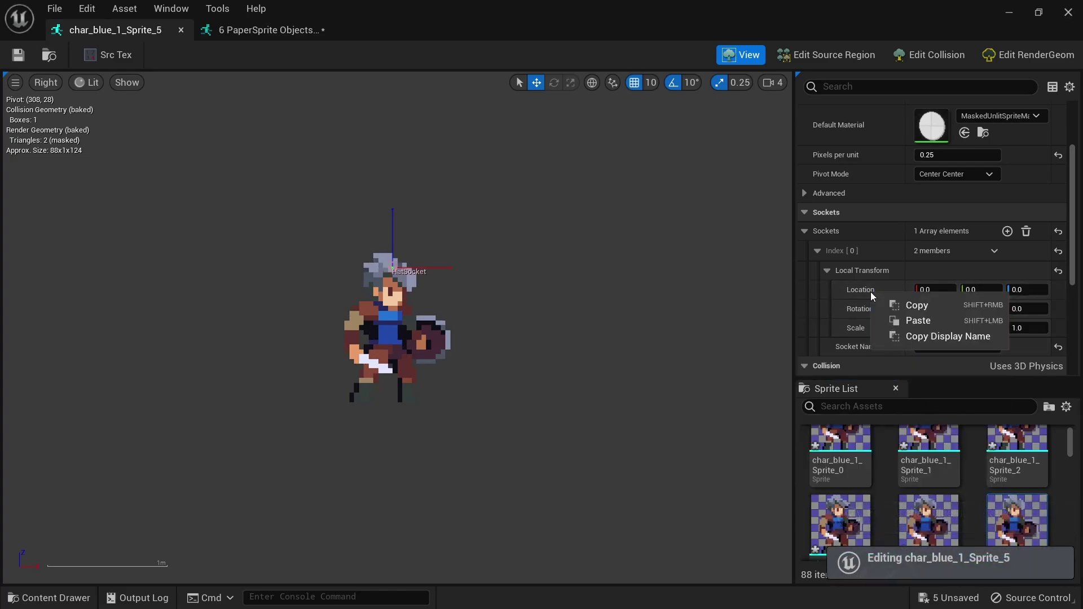
pyautogui.click(920, 318)
pyautogui.scroll(-3, 991, 480)
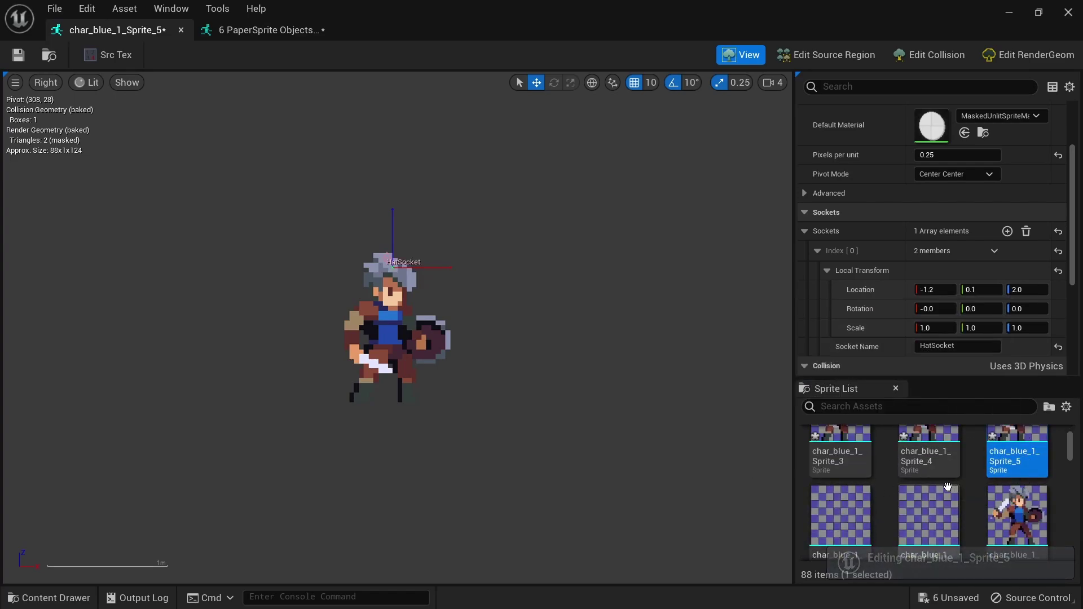
pyautogui.scroll(1, 311, 280)
pyautogui.scroll(1, 312, 277)
pyautogui.scroll(1, 437, 292)
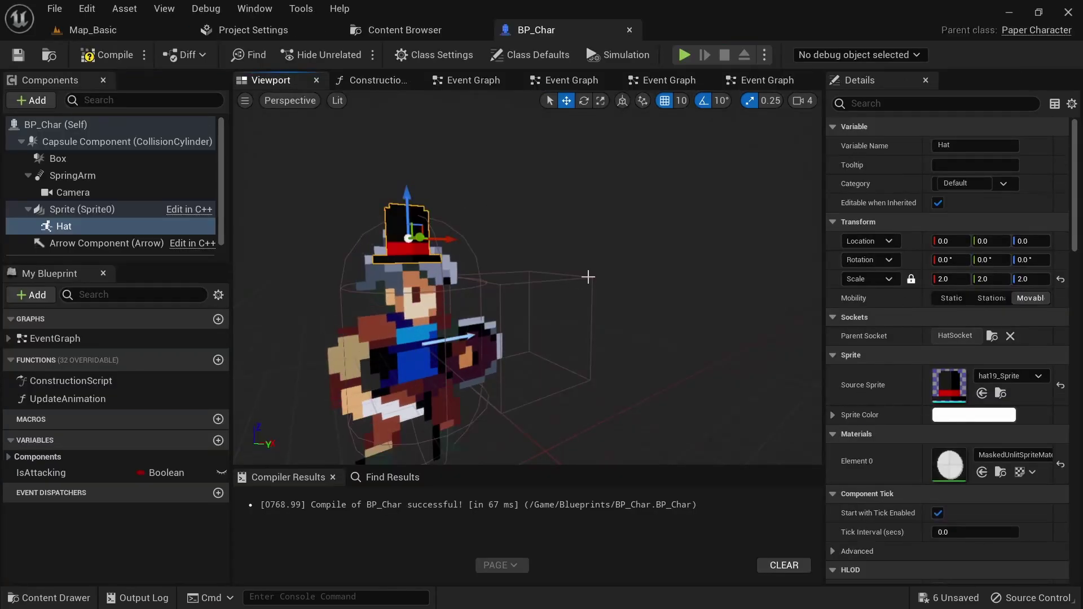
# - Lower the HatSocket's Z location to about 1.1 on char_blue_1_Sprite_3, 0.95 on Sprite_4 and 1.19 on Sprite_5
pyautogui.moveTo(588, 277); pyautogui.dragTo(499, 270, button='right')
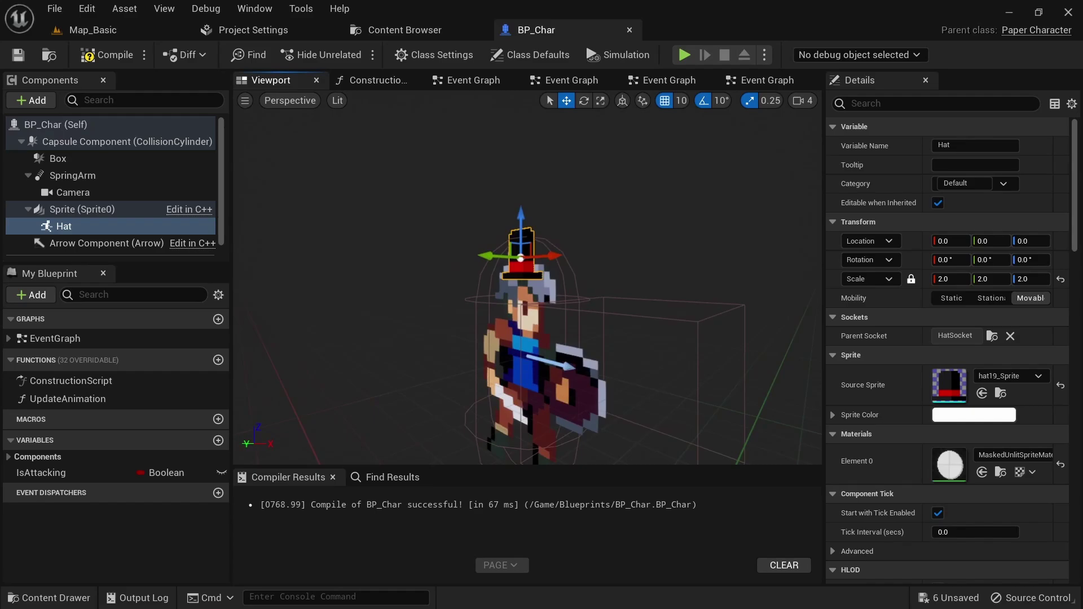
pyautogui.moveTo(527, 282); pyautogui.dragTo(598, 276, button='right')
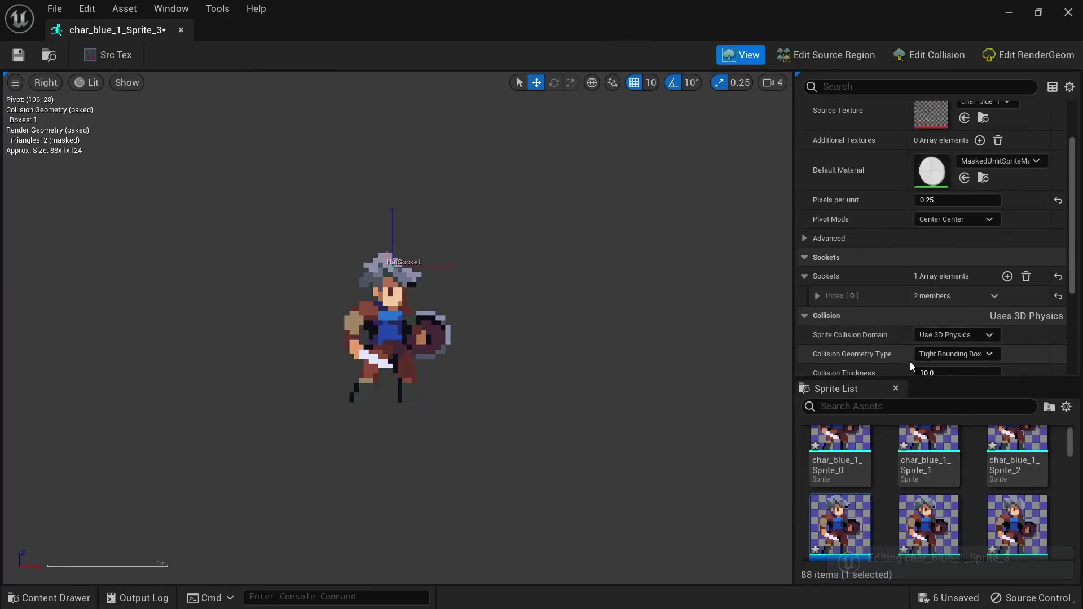
pyautogui.scroll(-2, 910, 364)
pyautogui.click(816, 252)
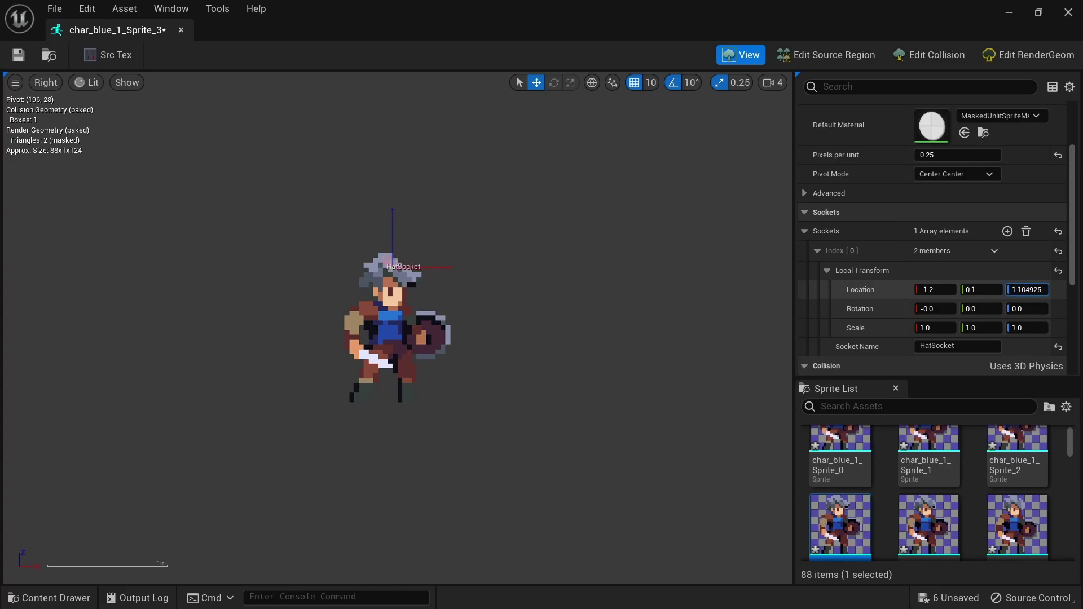
pyautogui.click(928, 524)
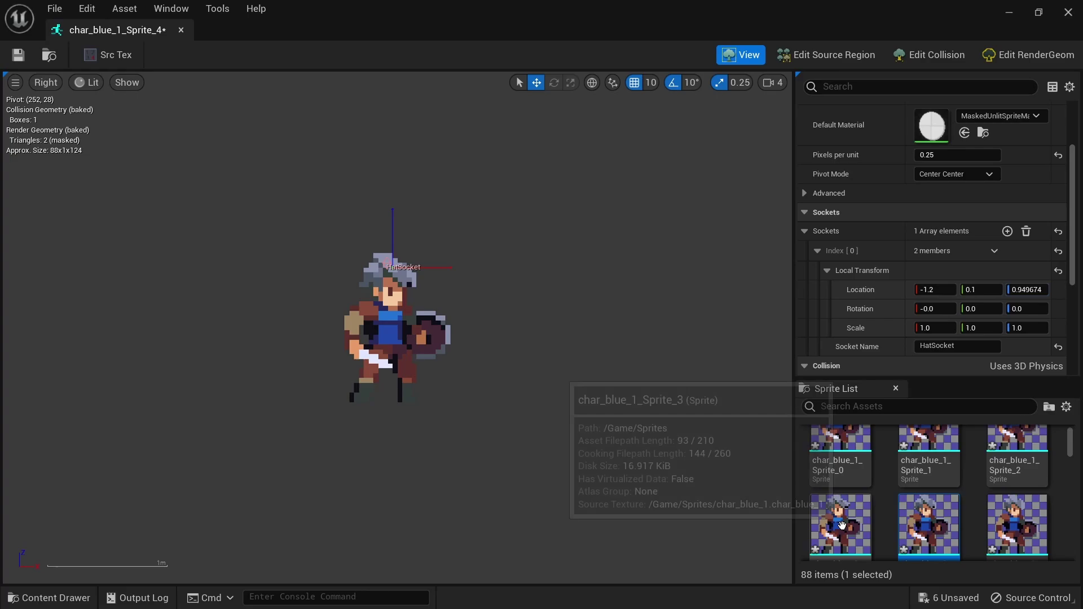
pyautogui.click(1005, 521)
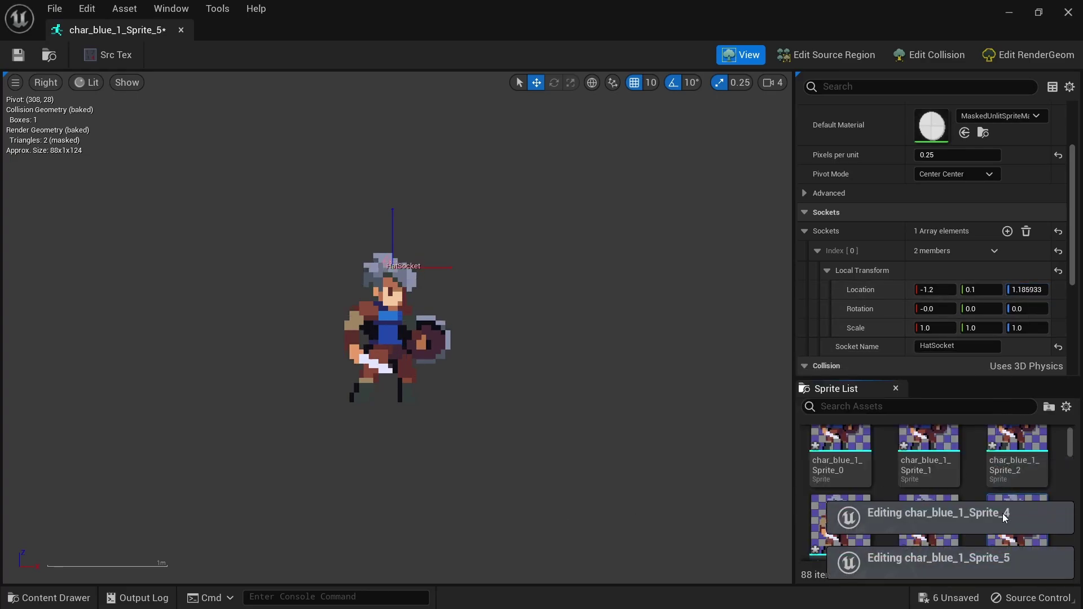
# - Adjust the HatSocket's Y rotation on char_blue_1_Sprite_1 and set it to 0.5 on char_blue_1_Sprite_2
pyautogui.scroll(-3, 1007, 508)
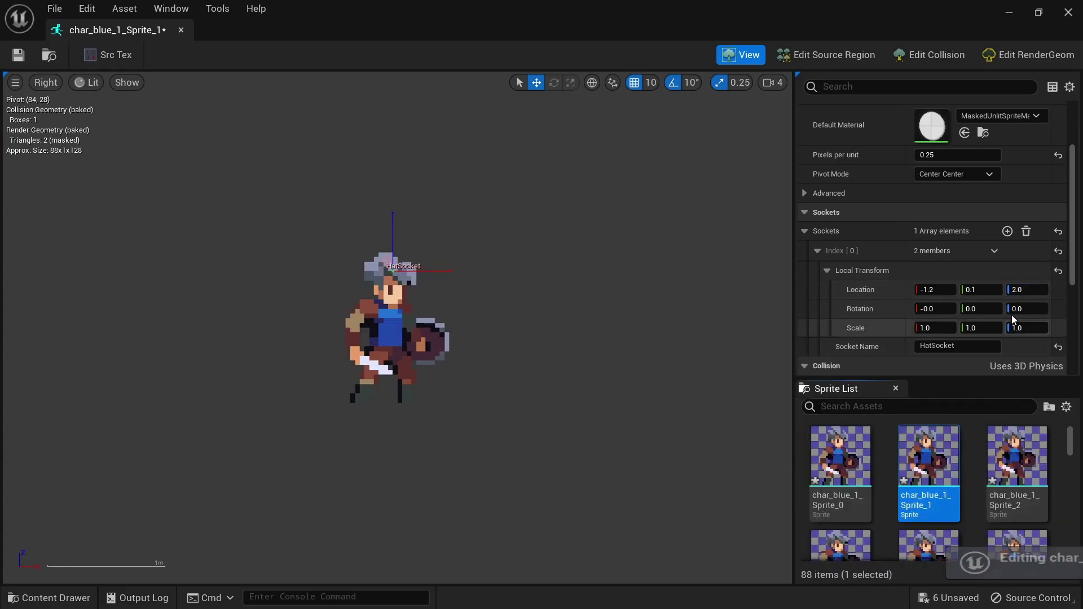
pyautogui.click(998, 310)
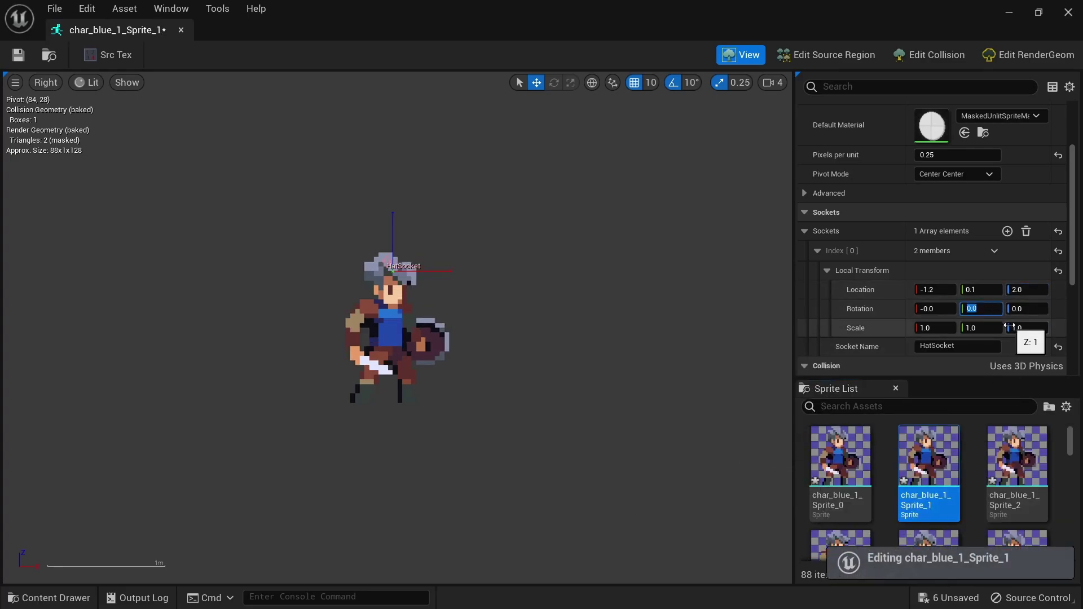
pyautogui.press('Right')
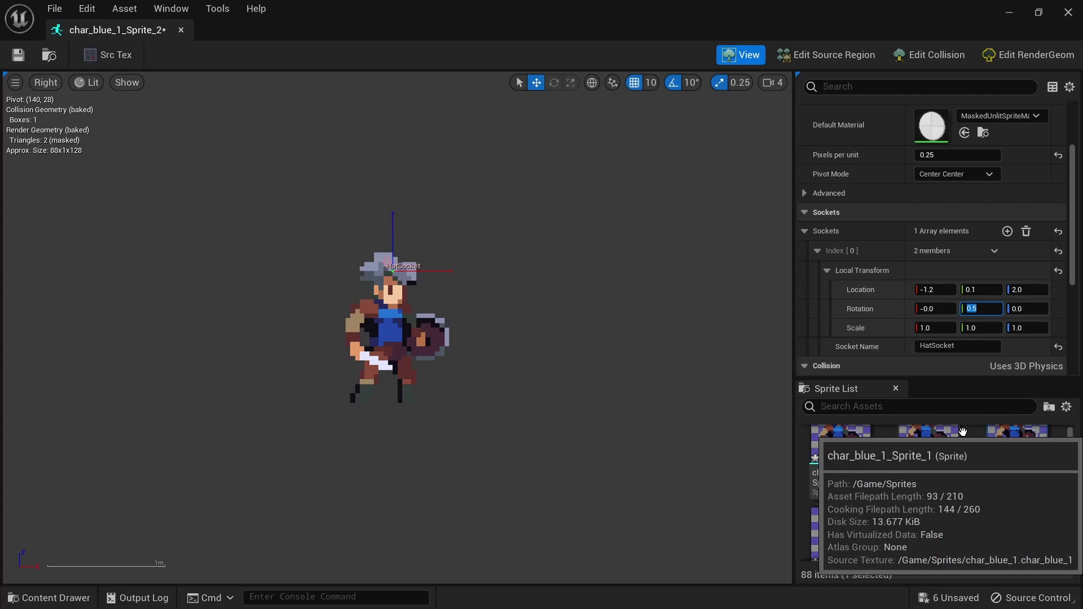
pyautogui.scroll(-3, 997, 465)
pyautogui.scroll(3, 1001, 471)
pyautogui.scroll(-1, 1000, 470)
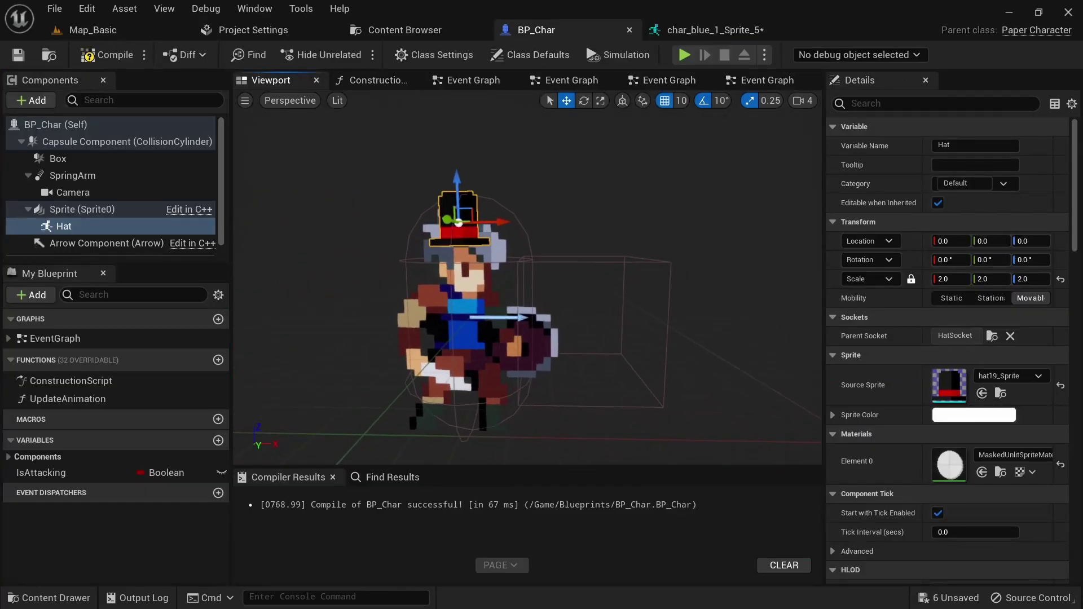
# - Set the Hat component's scale in BP_Char to 4.0 on all axes and play the level to test the hat
pyautogui.moveTo(528, 282)
pyautogui.mouseDown(button='right')
pyautogui.moveTo(539, 293)
pyautogui.moveTo(483, 290)
pyautogui.moveTo(533, 293)
pyautogui.mouseUp(button='right')
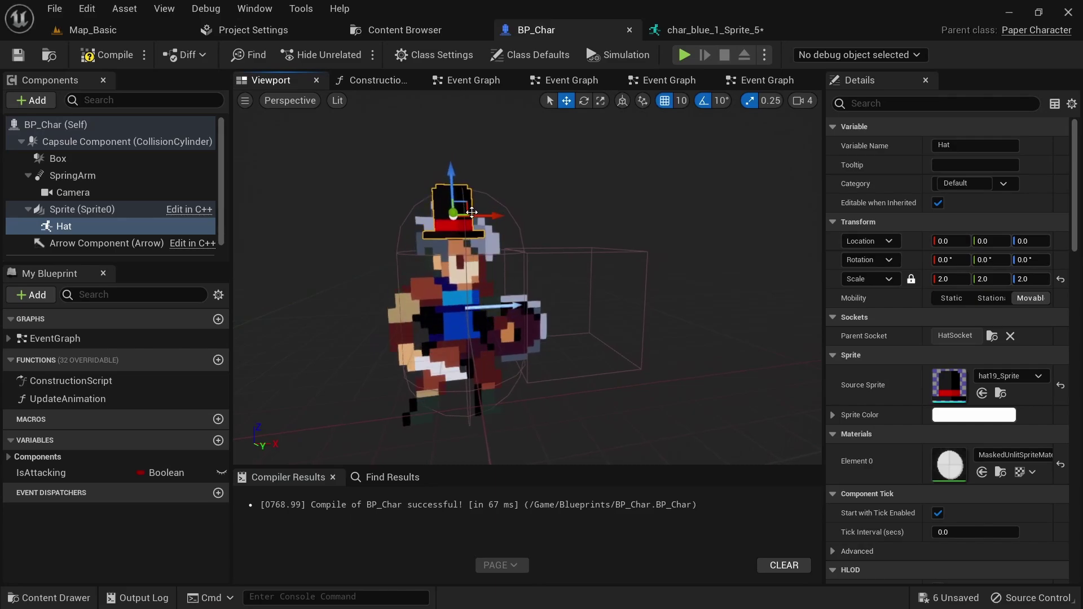
pyautogui.click(951, 279)
pyautogui.write('2')
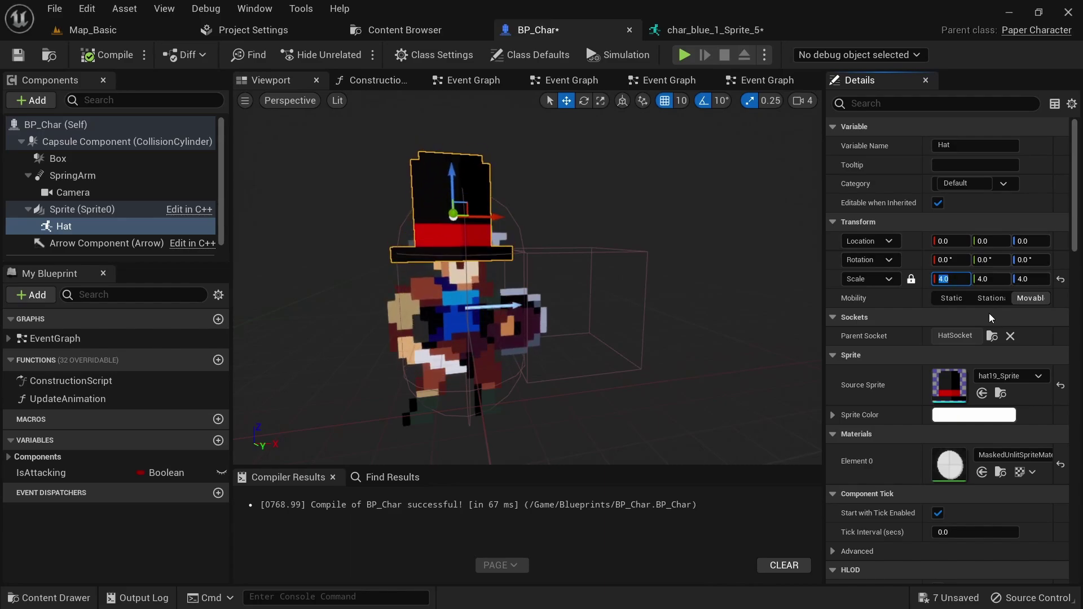
pyautogui.press('Return')
pyautogui.hotkey('alt', 'p')
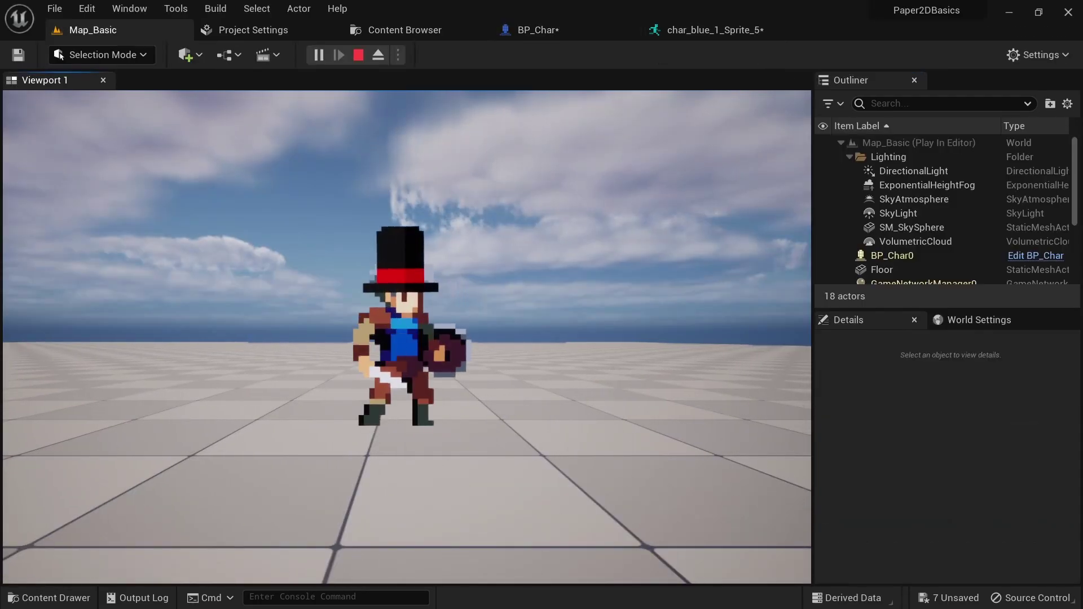
# - Walk the character both ways in the running level to check how the hat follows the head
pyautogui.press('a')
pyautogui.press('d')
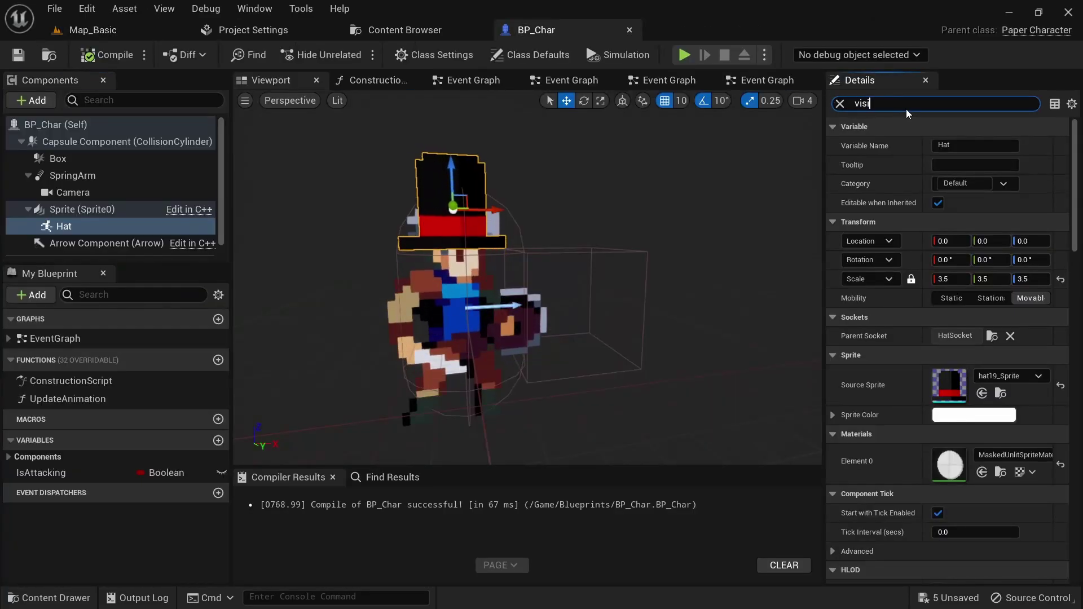
# - Turn off the Hat component's Visible option in BP_Char and compile the blueprint
pyautogui.write('bl')
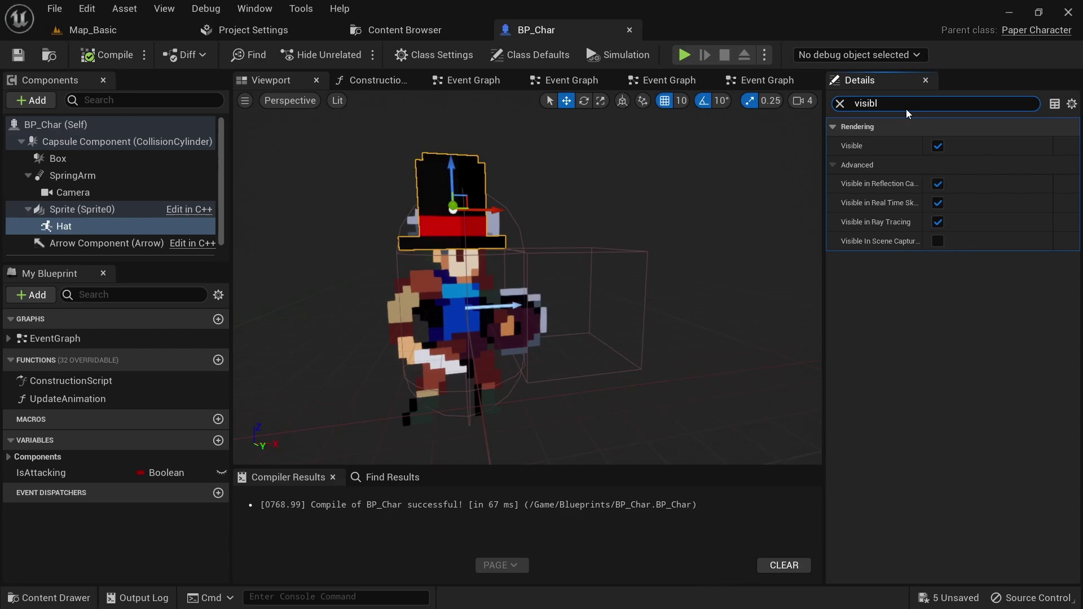
pyautogui.click(938, 146)
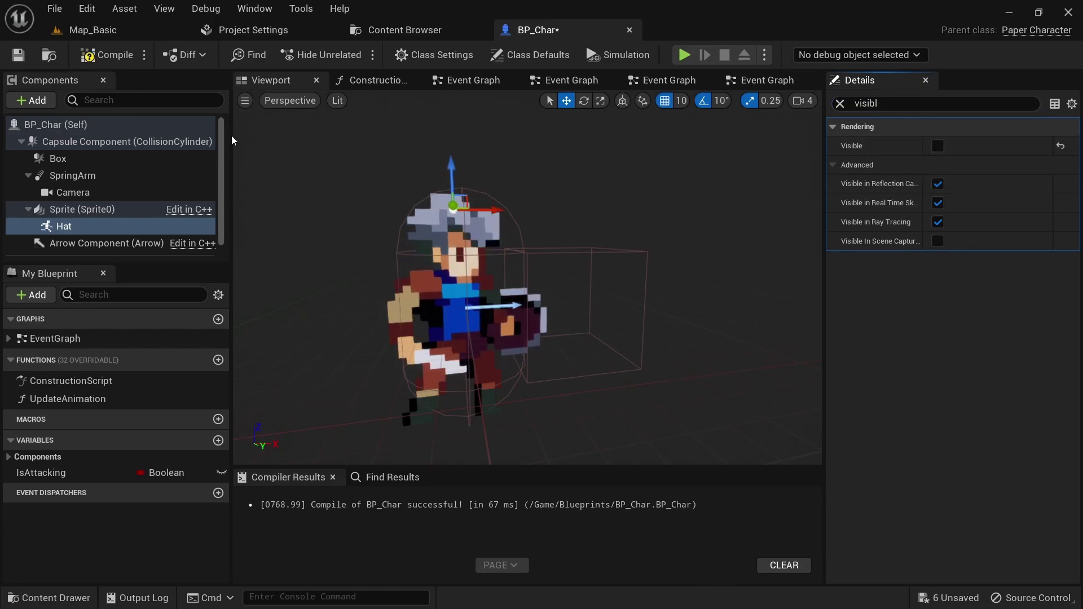
pyautogui.click(107, 55)
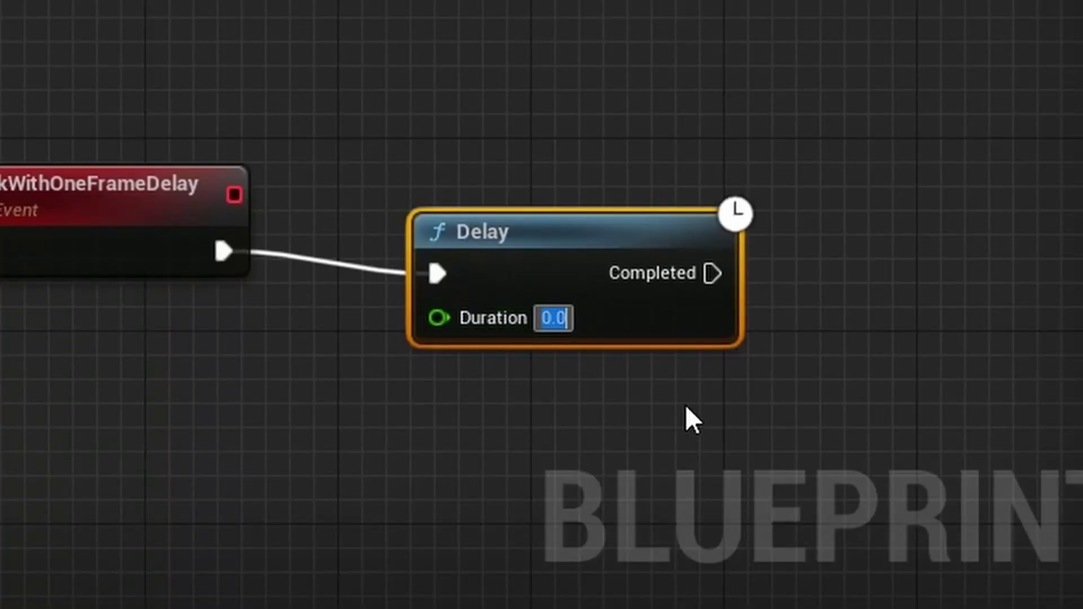
pyautogui.click(613, 101)
pyautogui.moveTo(566, 239); pyautogui.dragTo(456, 218)
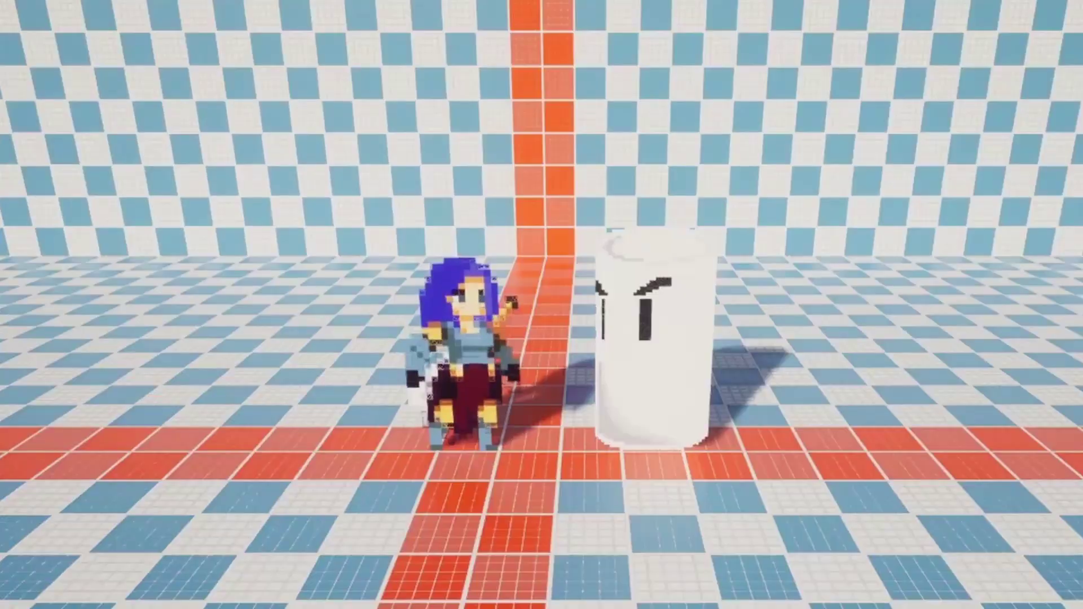
pyautogui.press('f')
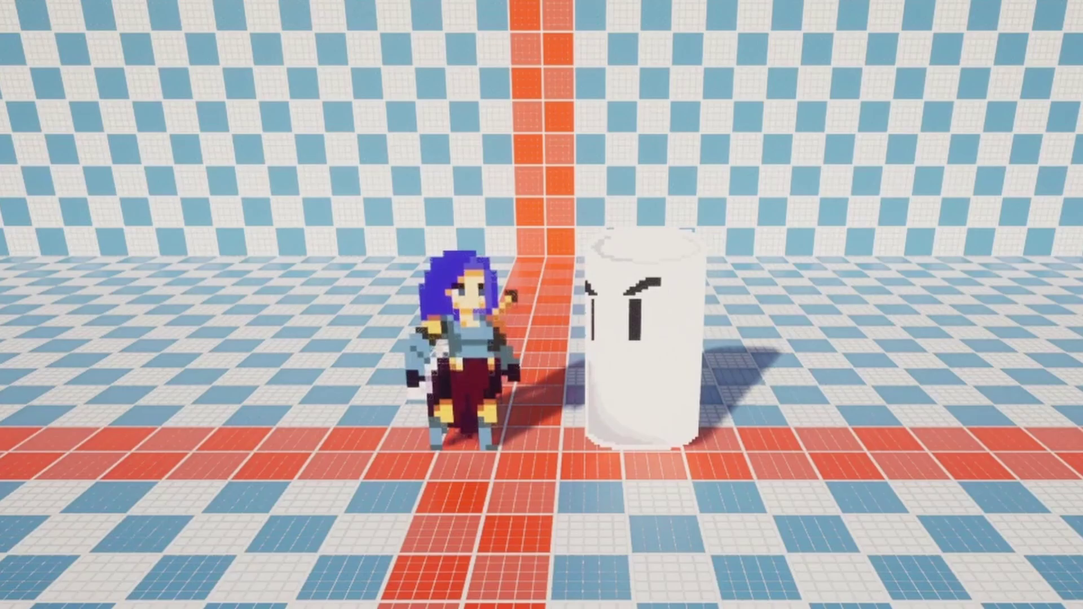
pyautogui.press('f')
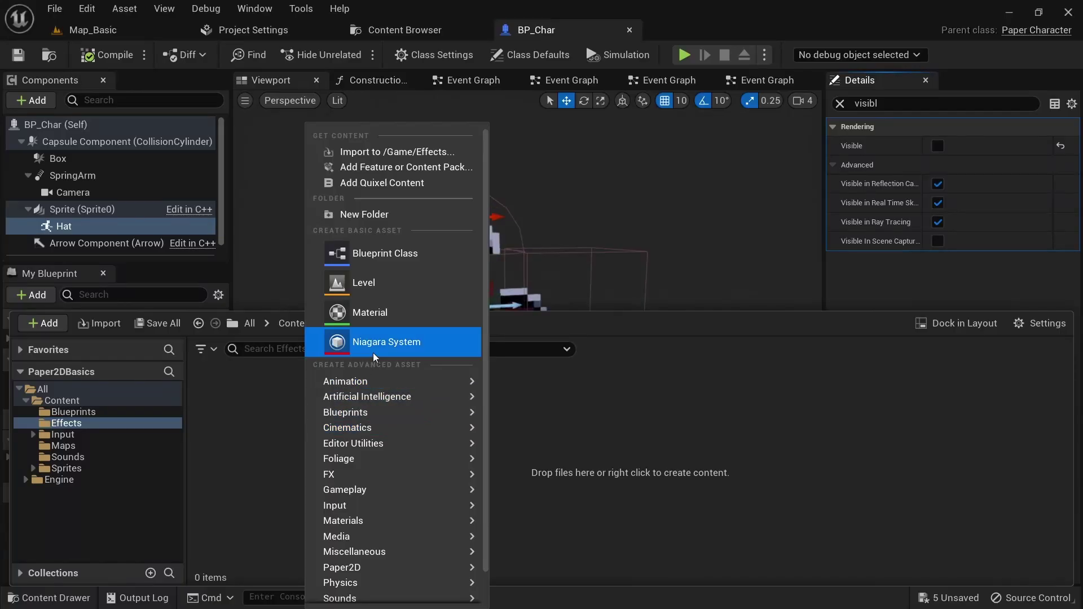
# - Create a Niagara System named PA_Burst in the Effects folder from the Directional Burst emitter template
pyautogui.click(373, 343)
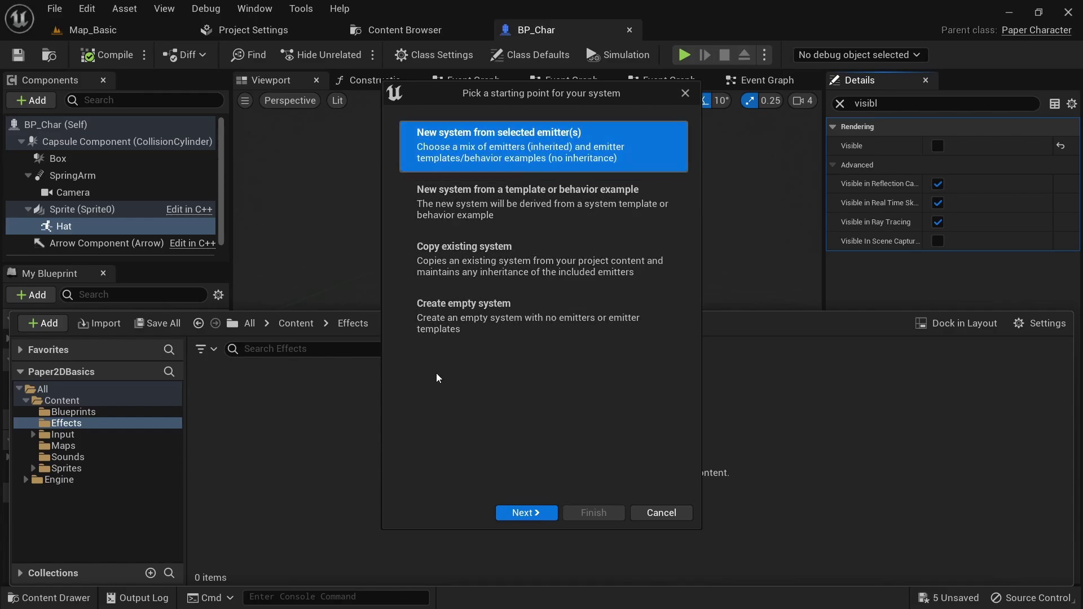
pyautogui.click(525, 511)
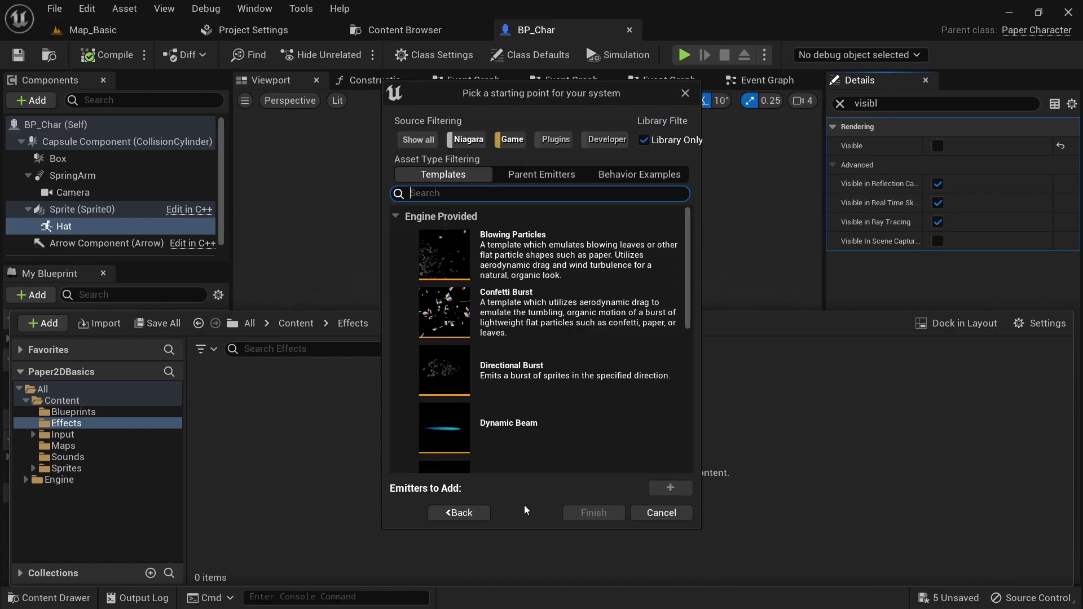
pyautogui.click(618, 365)
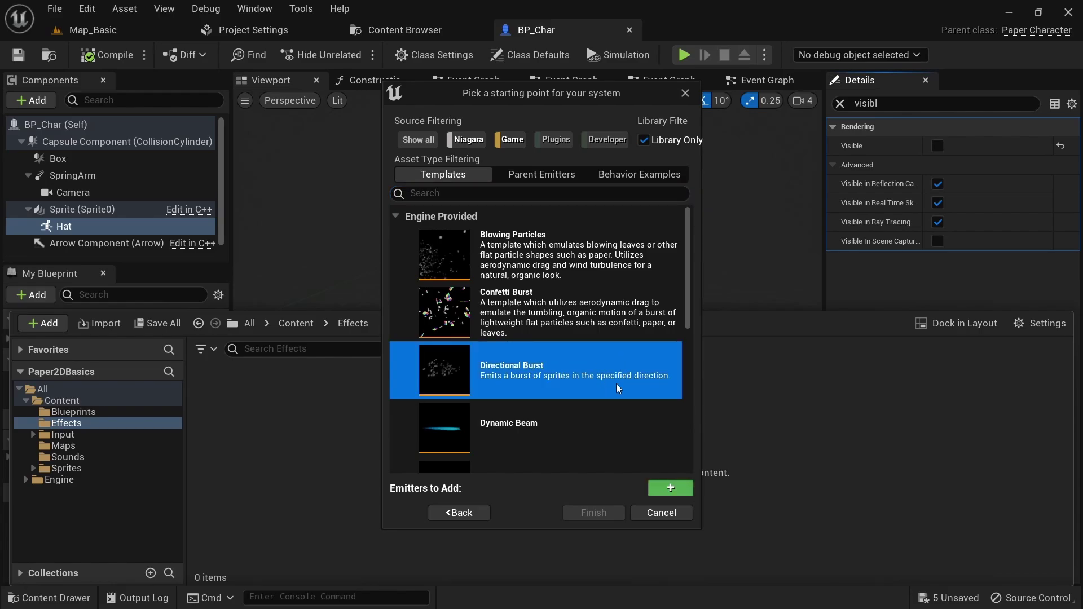
pyautogui.click(665, 496)
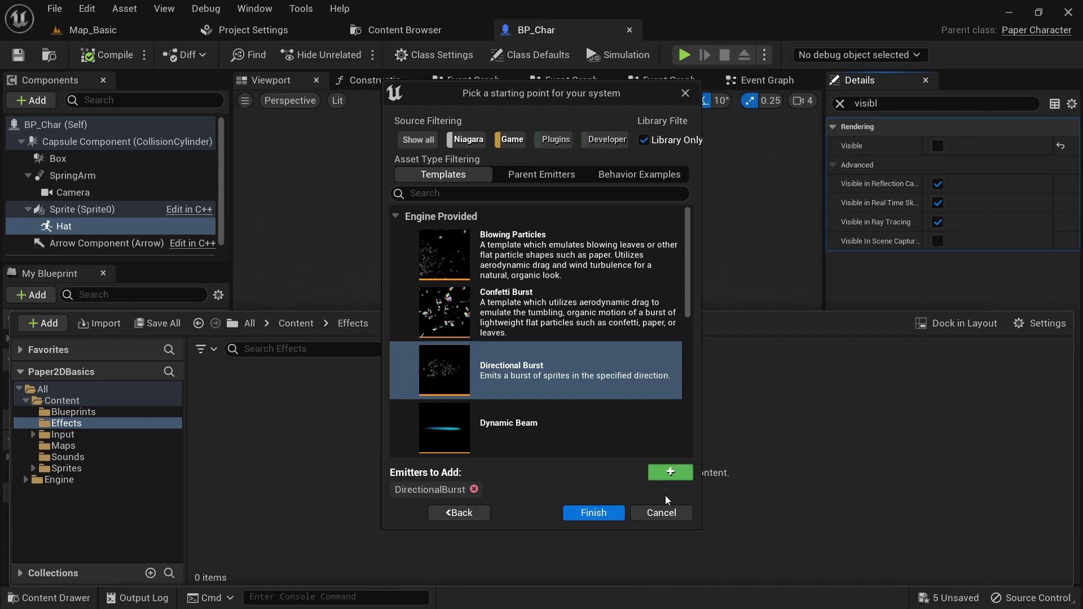
pyautogui.click(606, 518)
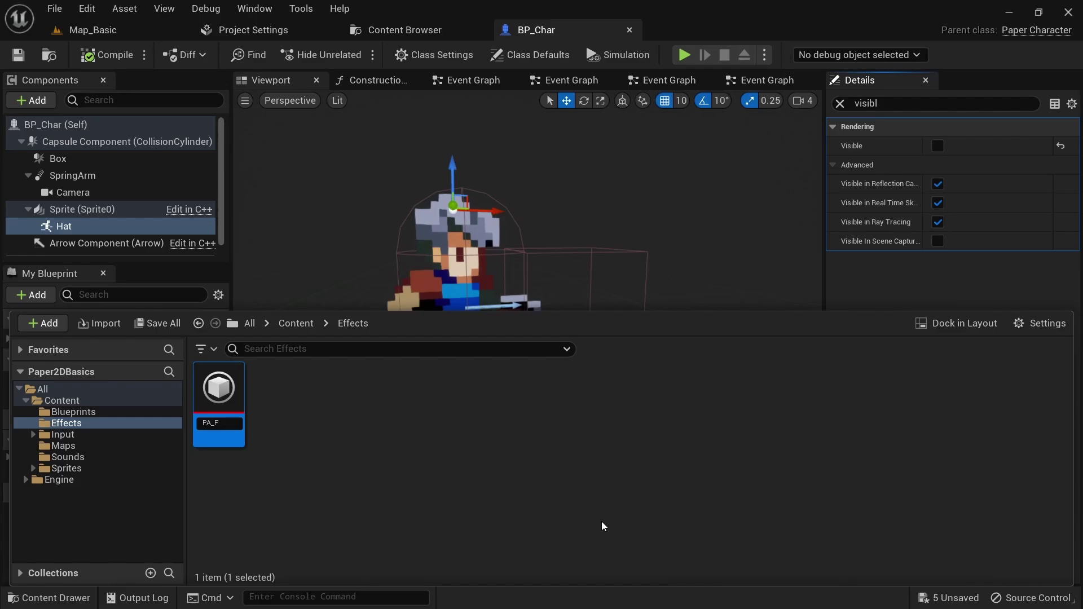
# - Add a Niagara Particle System component under the Sprite component of BP_Char
pyautogui.click(102, 210)
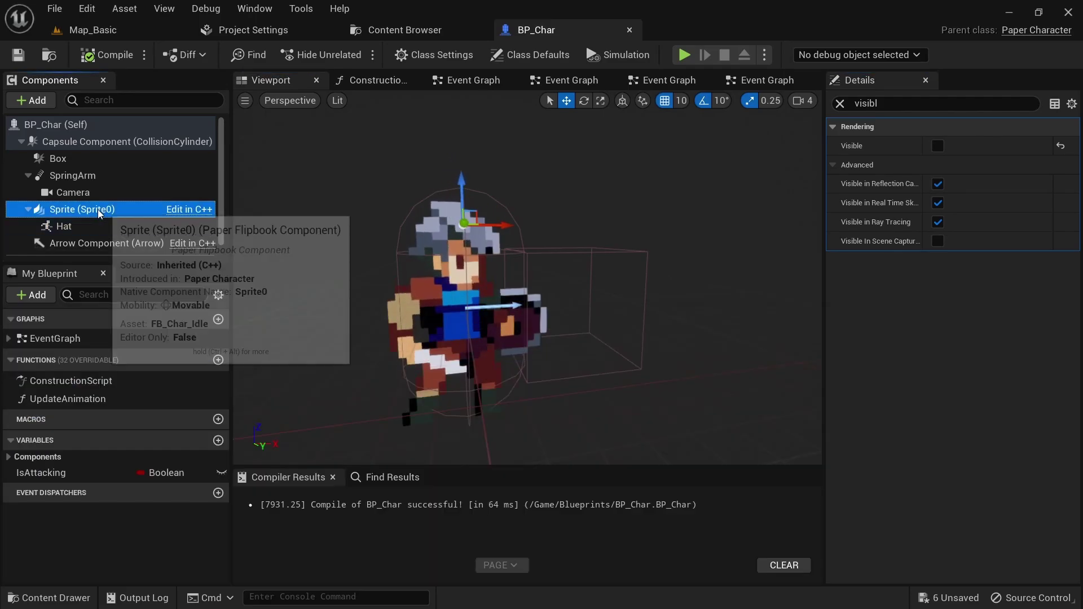
pyautogui.click(38, 106)
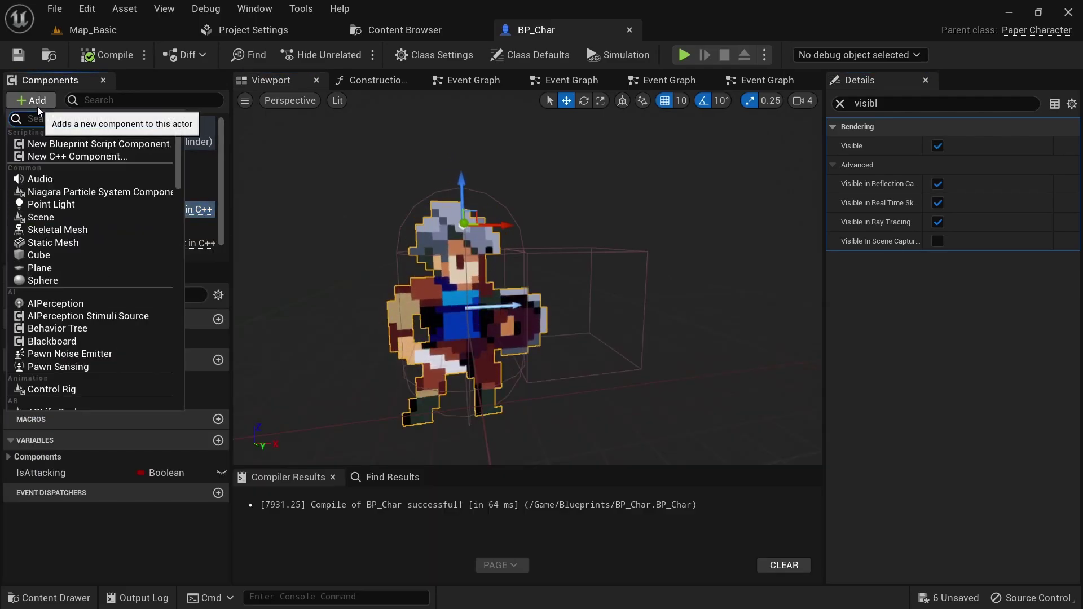
pyautogui.write('niagara')
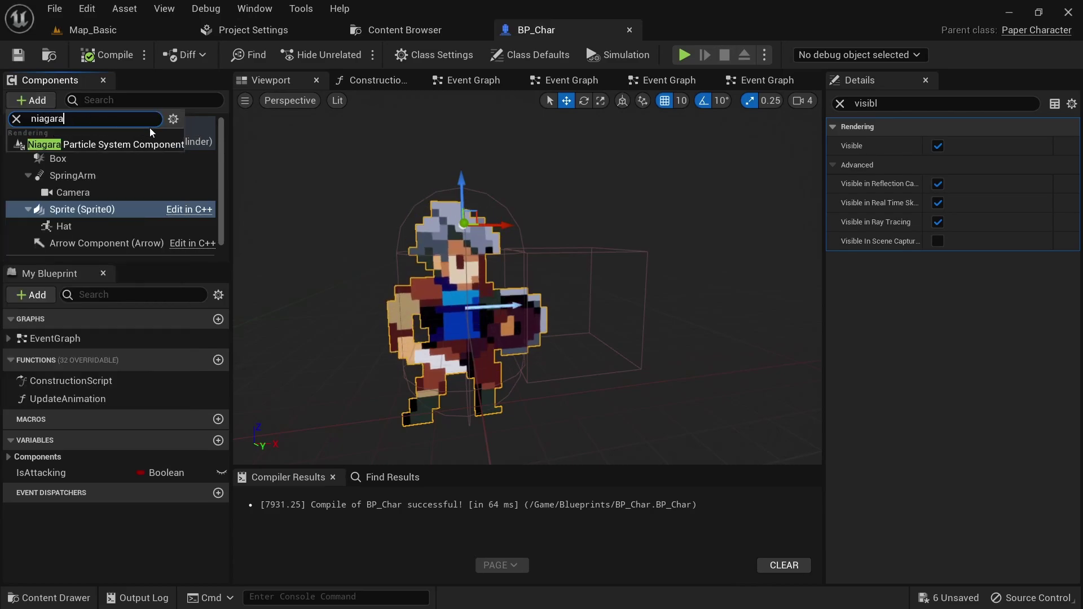
pyautogui.click(174, 141)
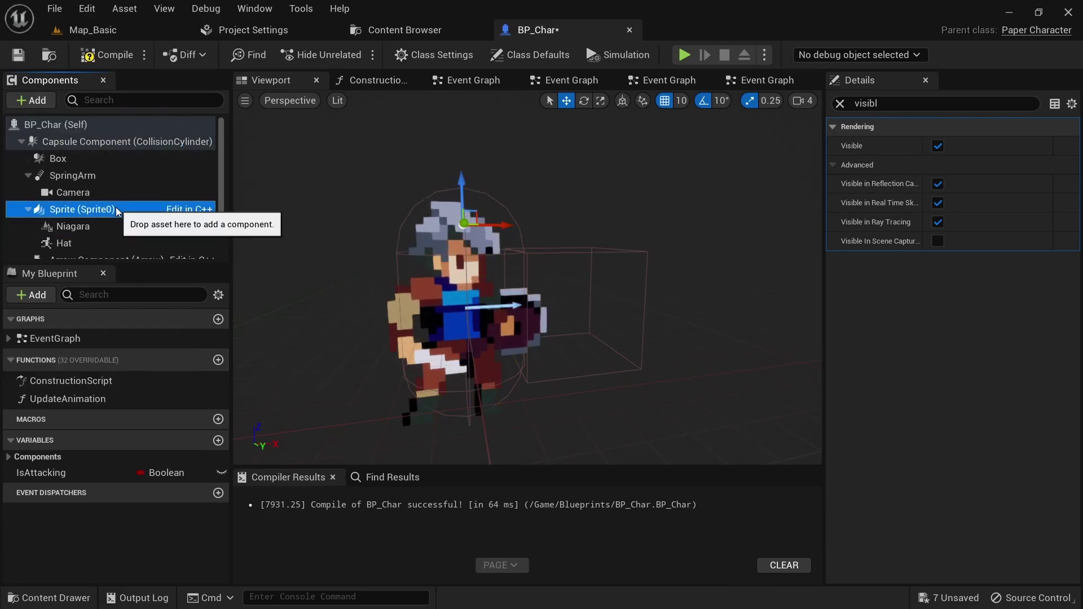
# - Assign PA_Burst as the Niagara component's system asset and disable Auto Activate
pyautogui.click(121, 226)
pyautogui.click(840, 104)
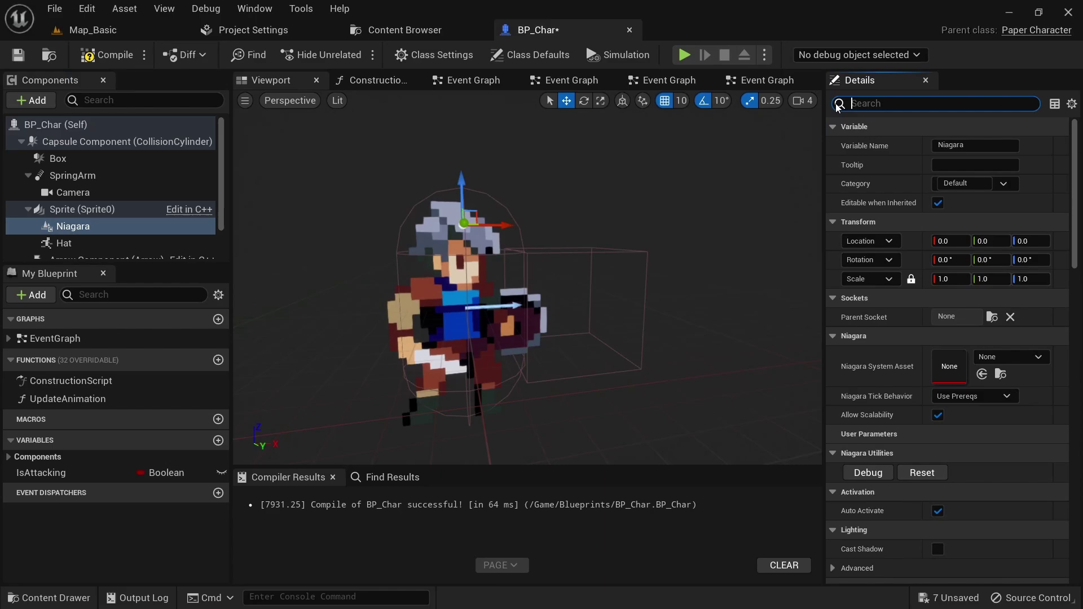
pyautogui.click(1035, 358)
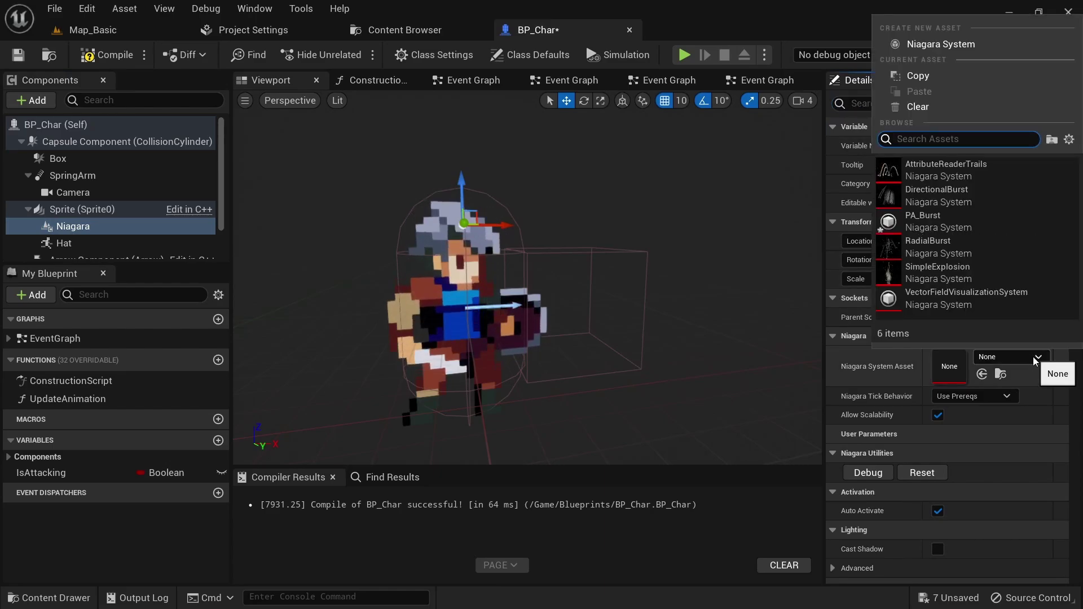
pyautogui.write('pa_')
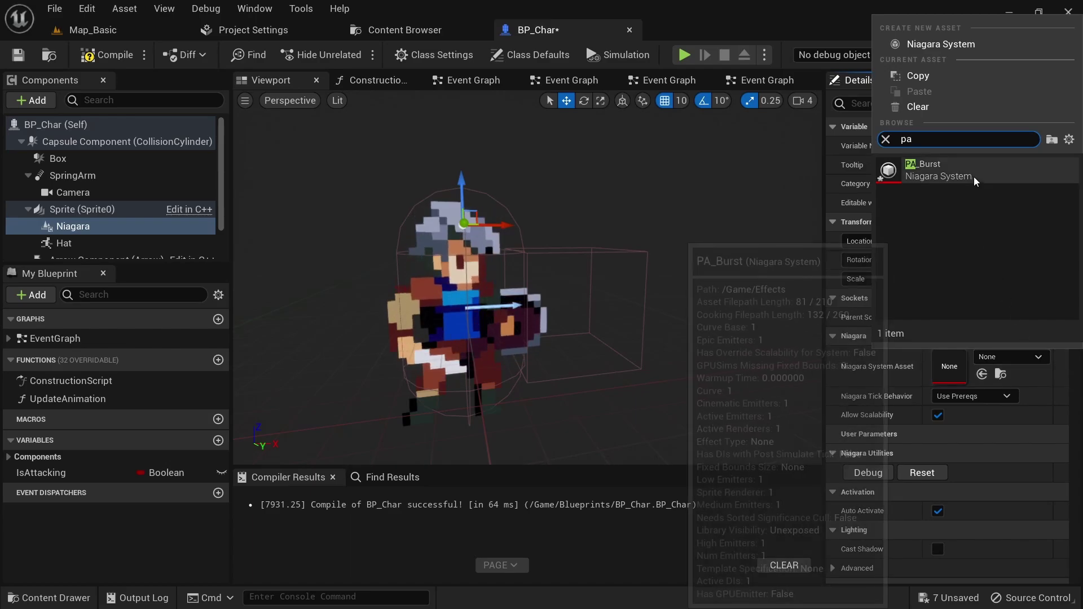
pyautogui.click(976, 180)
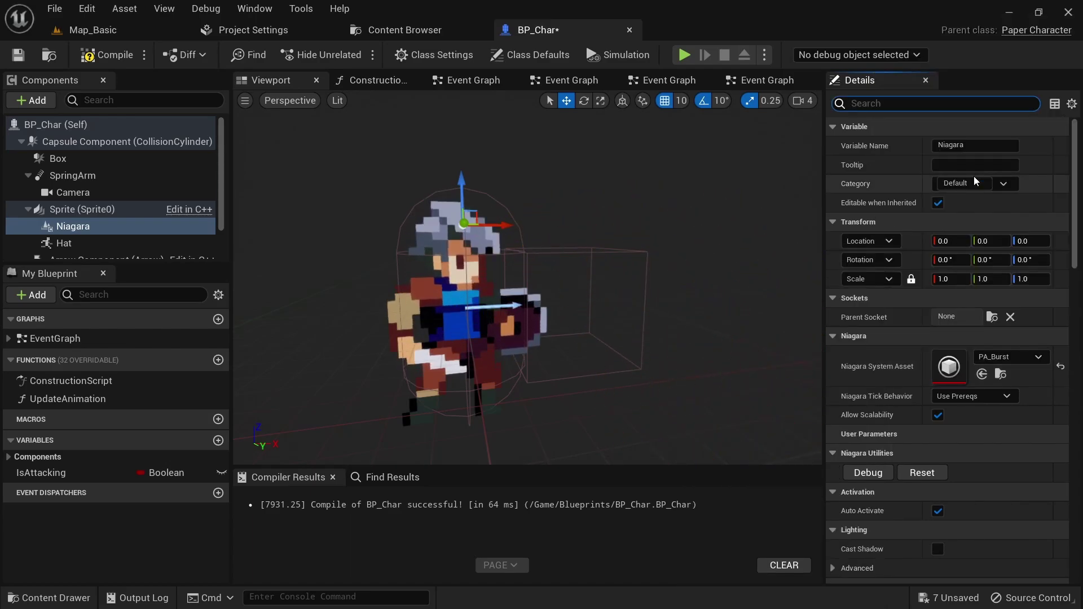
pyautogui.write('auto')
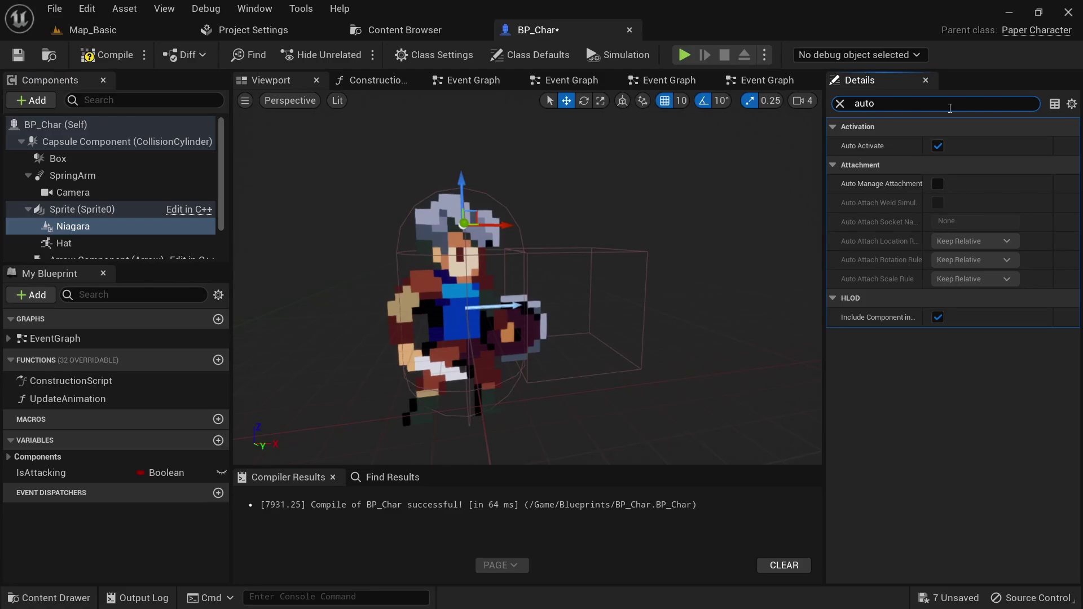
pyautogui.click(938, 146)
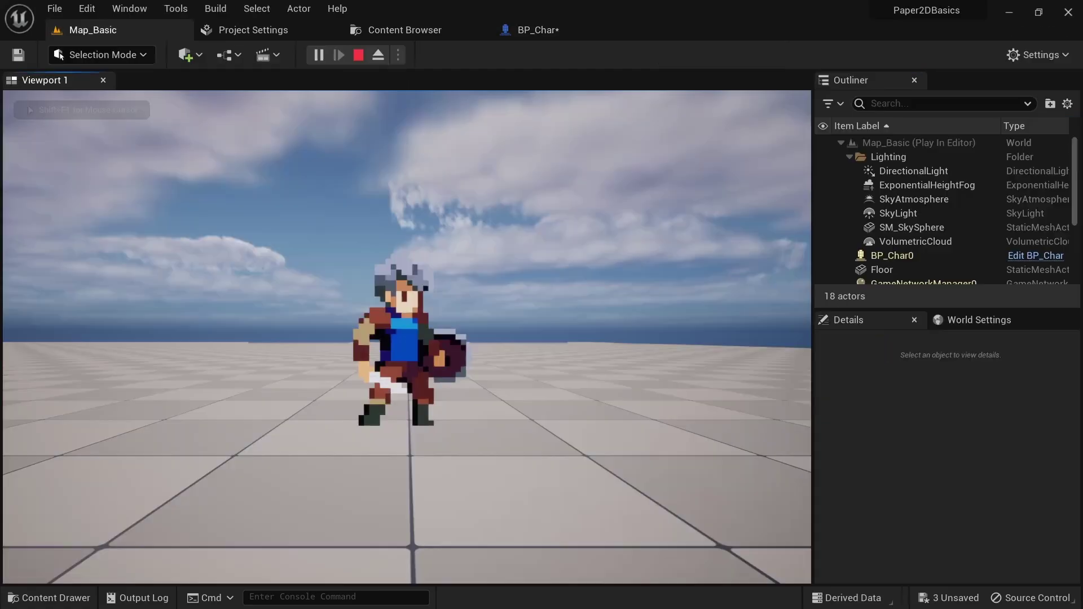
# - Move the character back and forth and attack in the running level, and stop playing
pyautogui.press('a')
pyautogui.press('d')
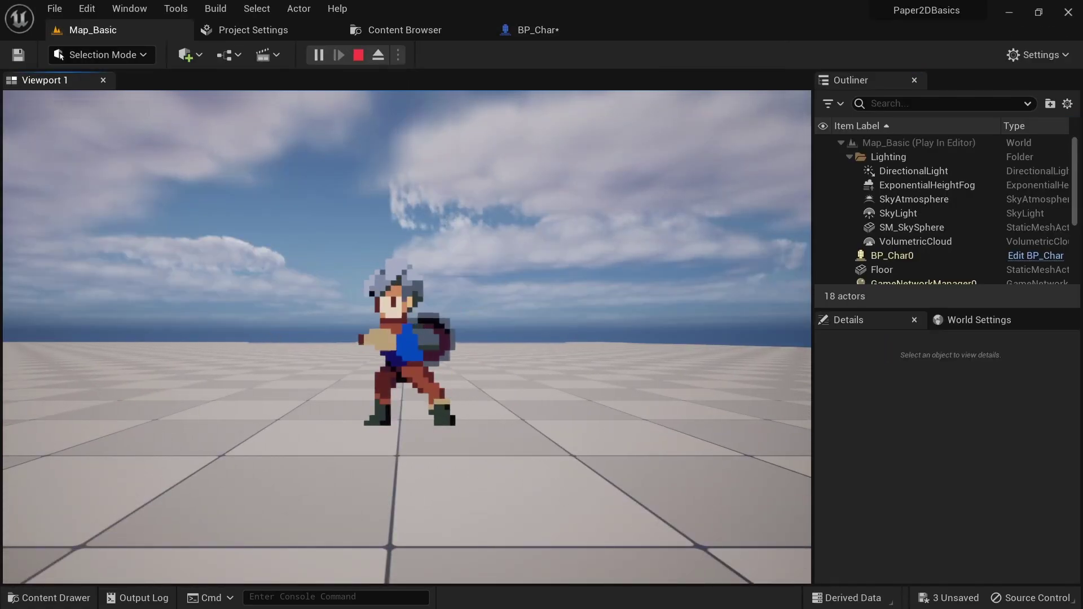
pyautogui.press('a')
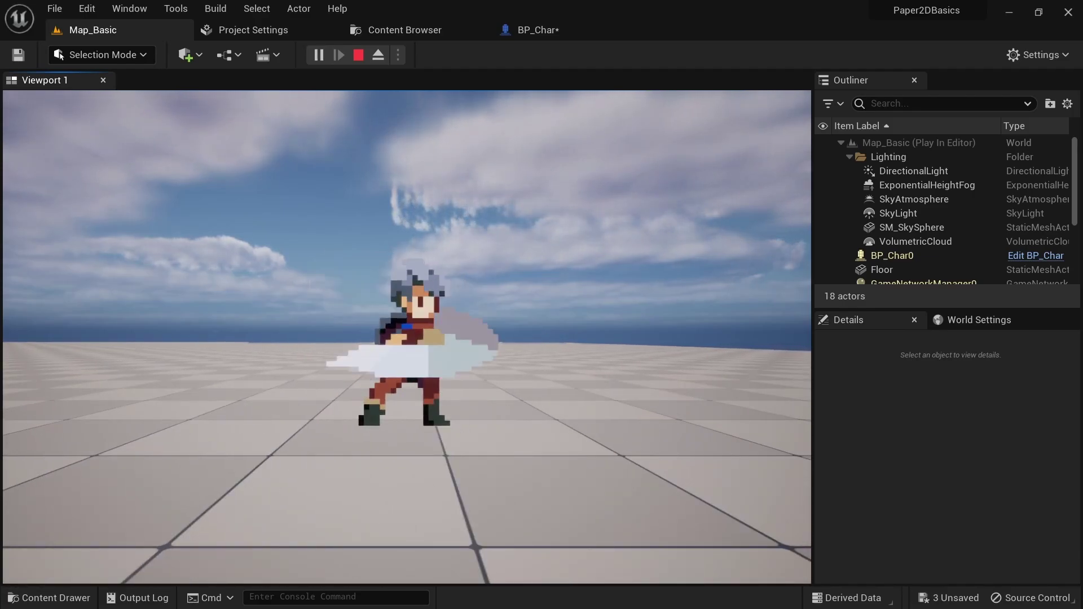
pyautogui.press('Escape')
# - Insert a Sequence node on the Branch's True output, ahead of the For Each Loop in BP_Char's event graph
pyautogui.click(314, 194)
pyautogui.moveTo(749, 241); pyautogui.dragTo(365, 239, button='right')
pyautogui.scroll(-1, 619, 224)
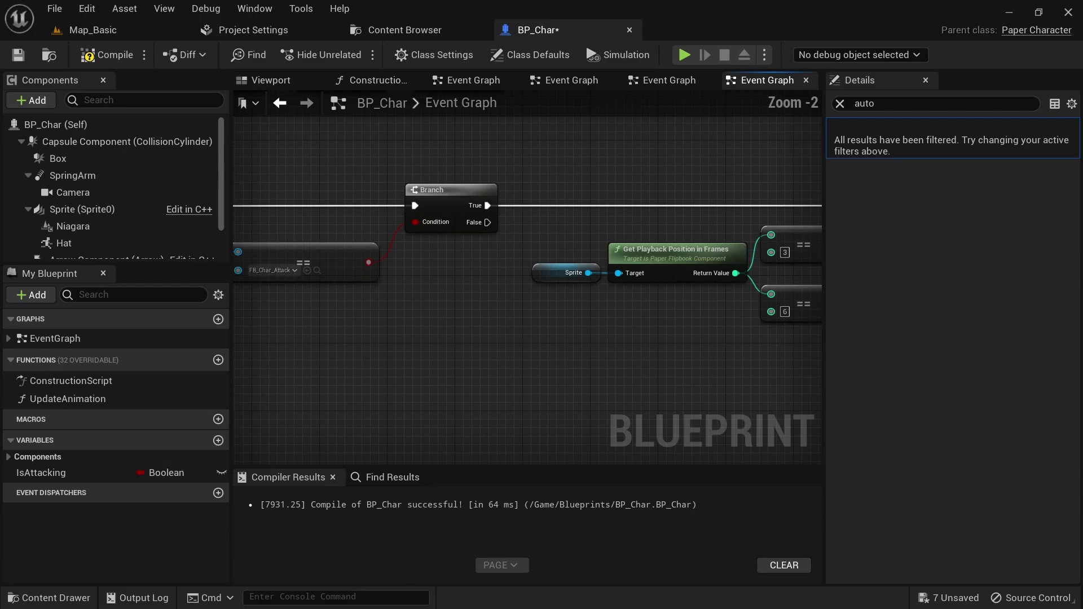
pyautogui.moveTo(621, 224); pyautogui.dragTo(302, 231, button='right')
pyautogui.moveTo(690, 225); pyautogui.dragTo(323, 230, button='right')
pyautogui.scroll(-1, 538, 234)
pyautogui.moveTo(615, 253); pyautogui.dragTo(579, 268, button='right')
pyautogui.moveTo(360, 230); pyautogui.dragTo(435, 178)
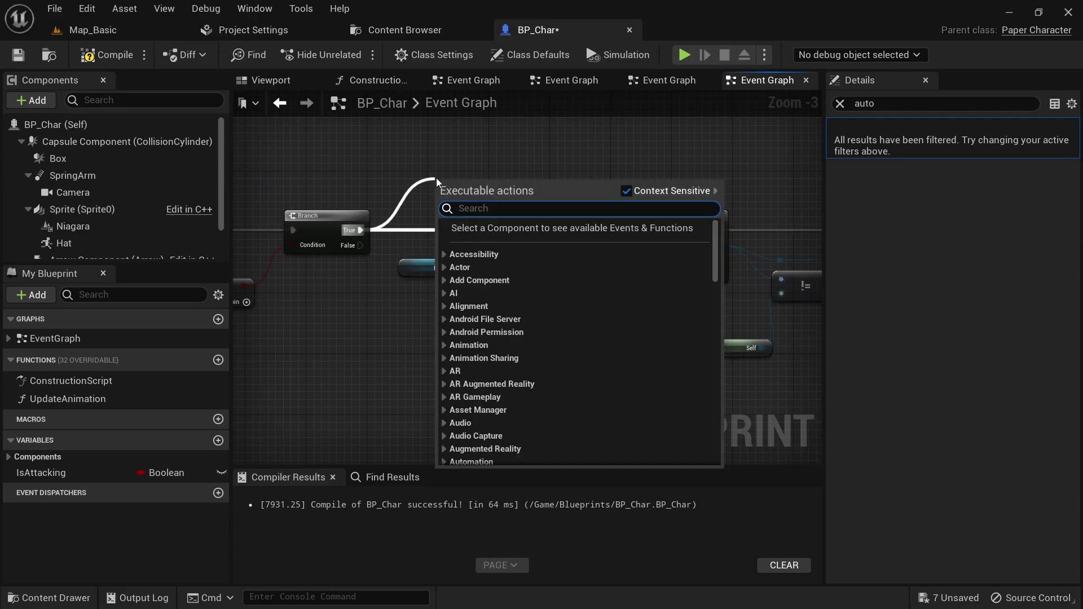
pyautogui.write('sequence')
pyautogui.press('Return')
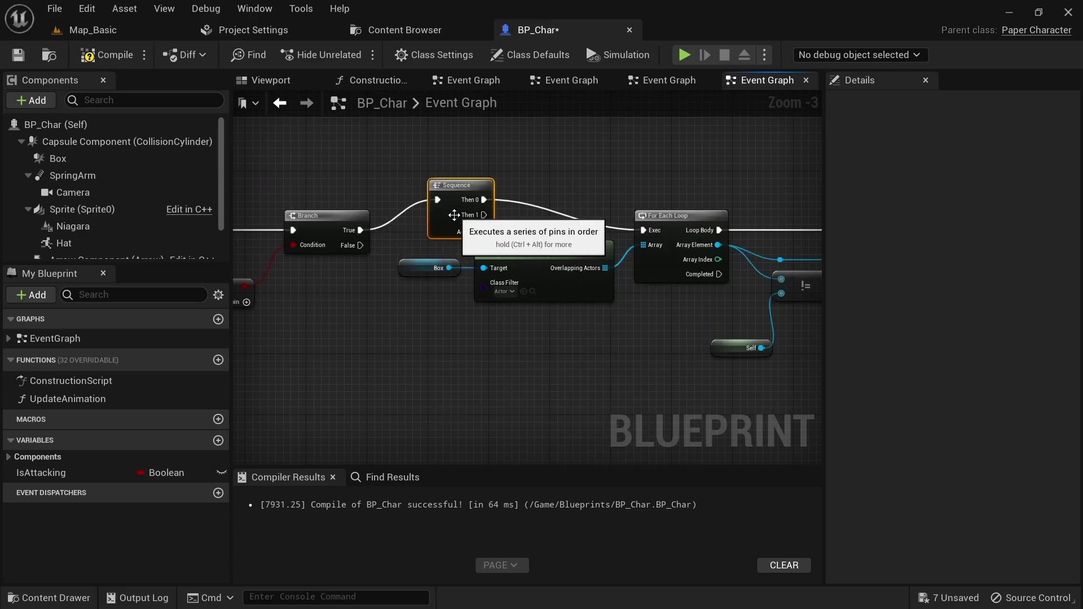
# - Move the overlapping-actors and For Each Loop nodes away from the Sequence node to make room in the graph
pyautogui.scroll(-2, 525, 236)
pyautogui.moveTo(529, 225); pyautogui.dragTo(385, 196, button='right')
pyautogui.moveTo(387, 167); pyautogui.dragTo(663, 277)
pyautogui.scroll(5, 354, 253)
pyautogui.moveTo(355, 252); pyautogui.dragTo(497, 223, button='right')
pyautogui.scroll(-5, 498, 222)
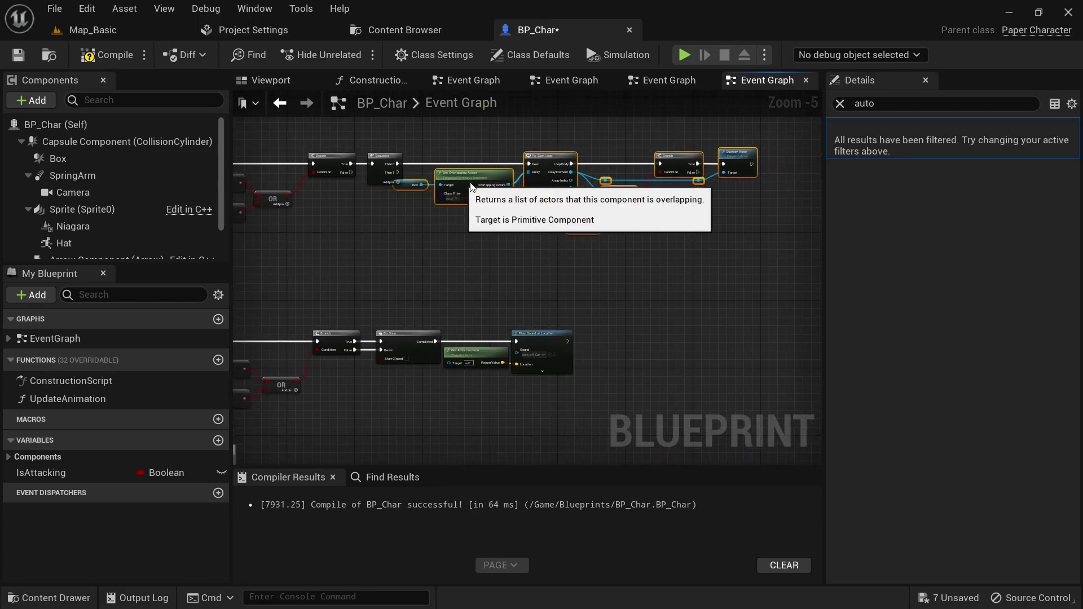
pyautogui.click(425, 211)
# - Add a Niagara component reference feeding an Activate node below the Sequence, with Reset enabled
pyautogui.scroll(4, 425, 211)
pyautogui.moveTo(73, 226); pyautogui.dragTo(485, 299)
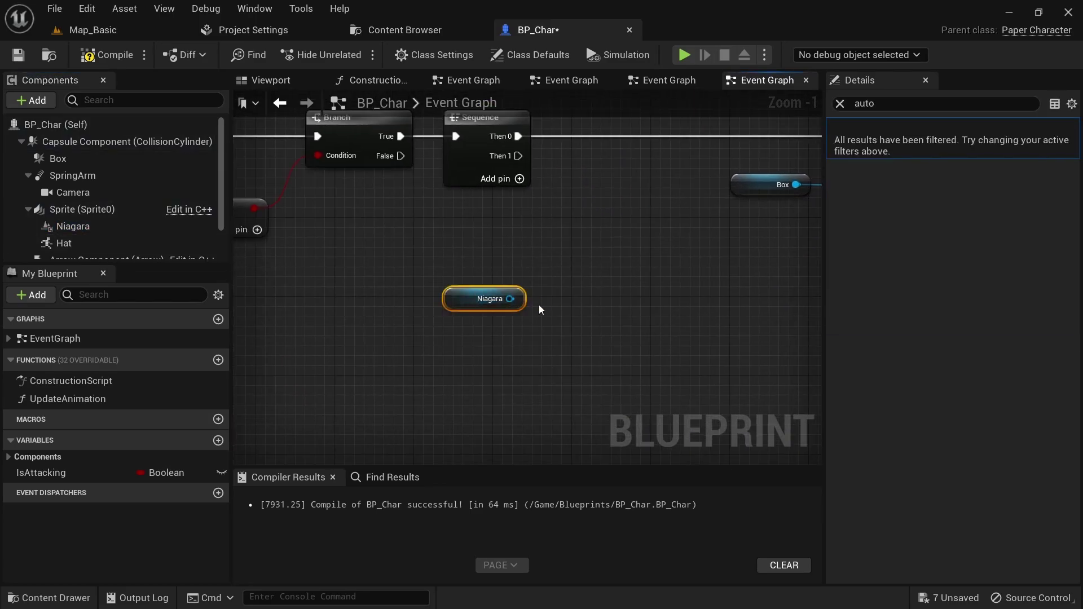
pyautogui.moveTo(590, 285); pyautogui.dragTo(591, 285)
pyautogui.write('play')
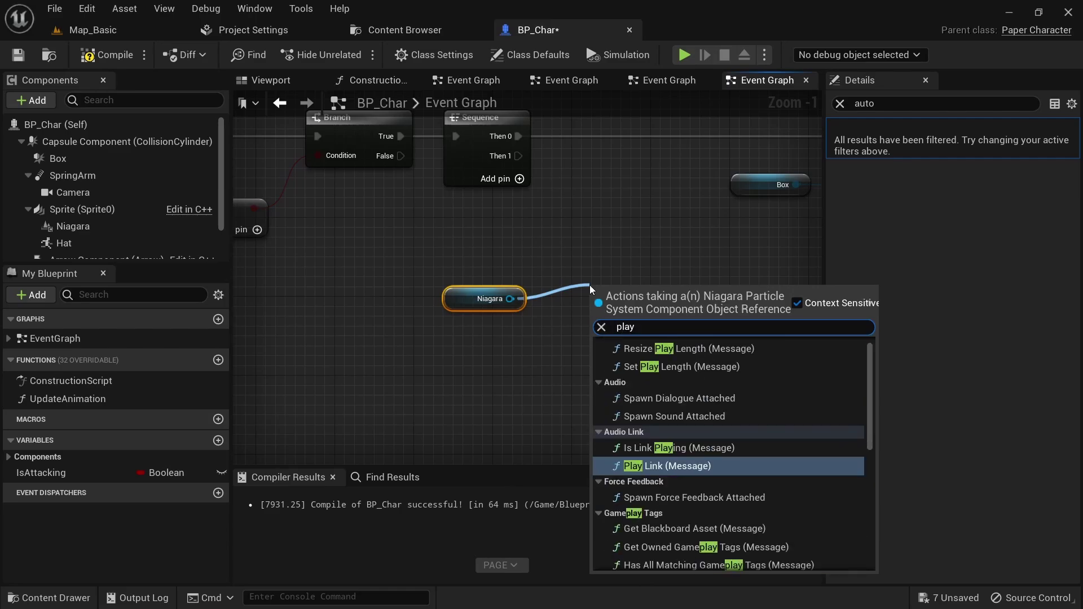
pyautogui.hotkey('ctrl', 'a')
pyautogui.write('activate')
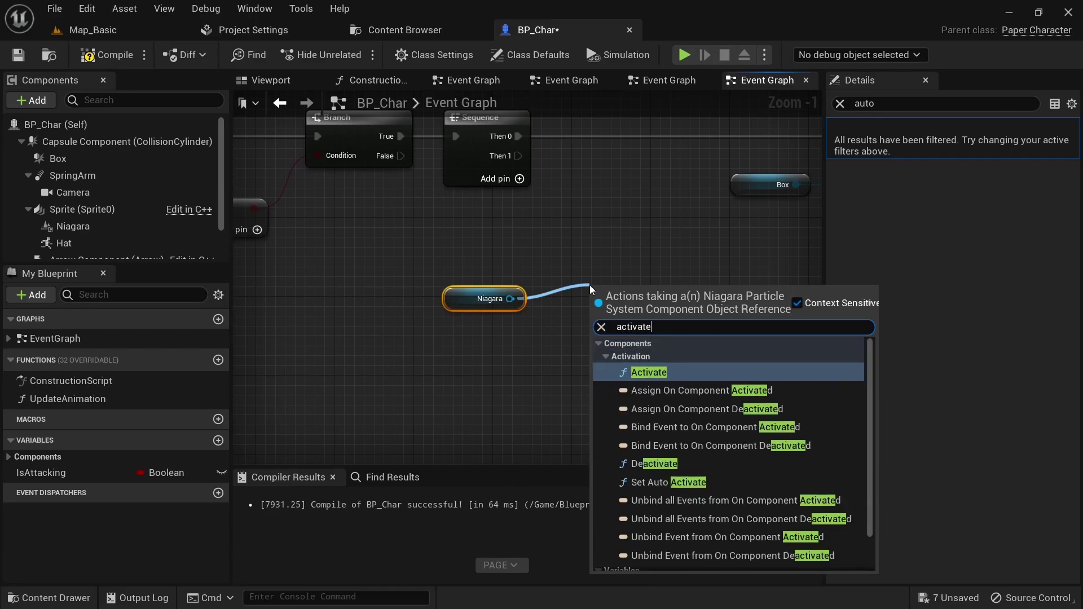
pyautogui.press('Return')
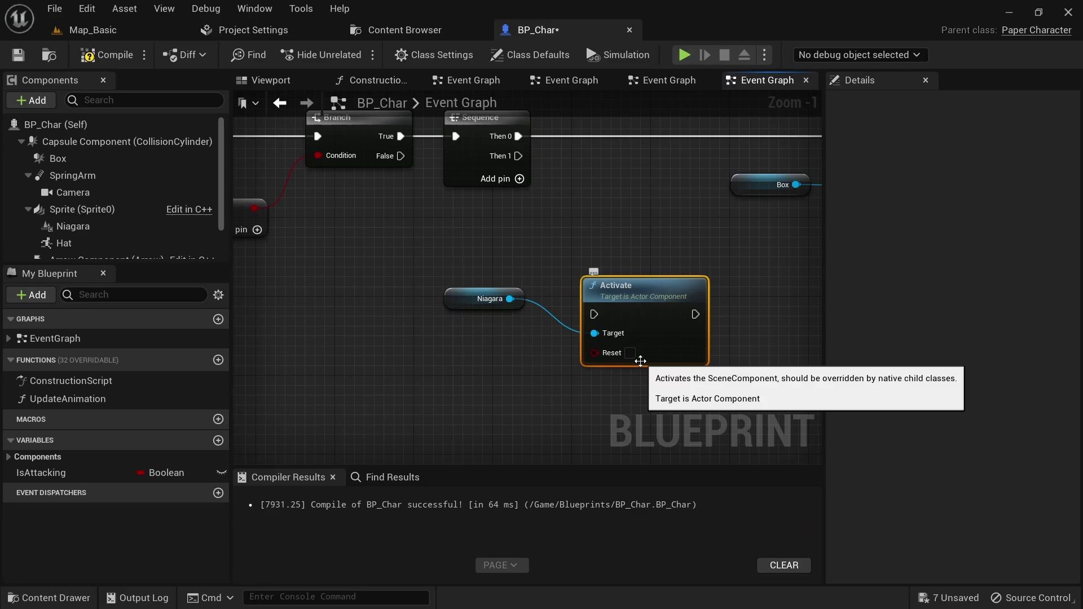
pyautogui.moveTo(453, 307); pyautogui.dragTo(500, 345)
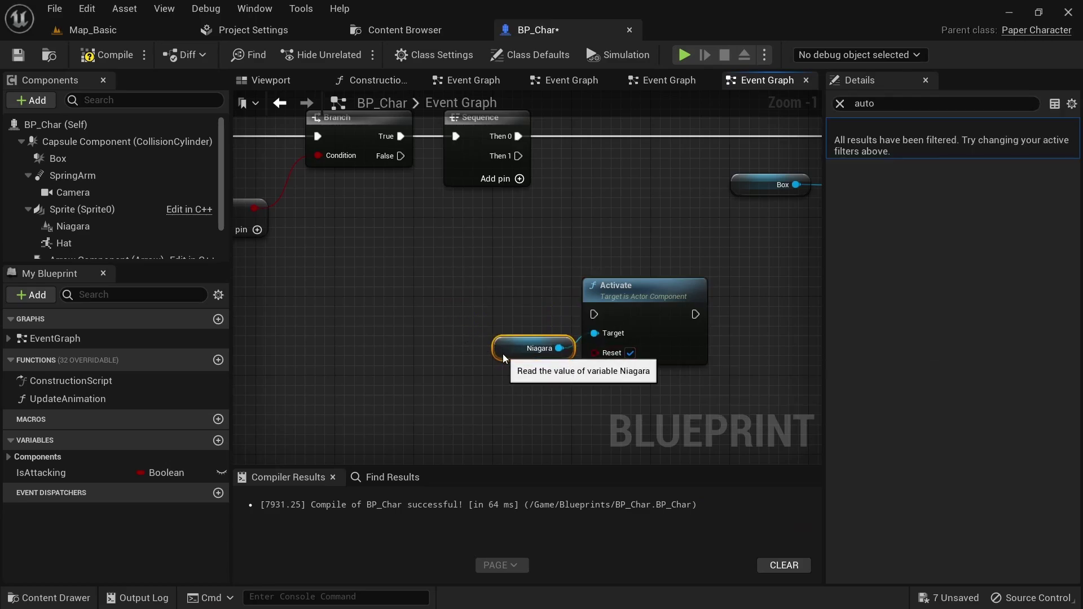
# - Add a Do Once node on the Sequence's Then 1 output and connect its Completed output to the Activate node
pyautogui.scroll(-1, 557, 277)
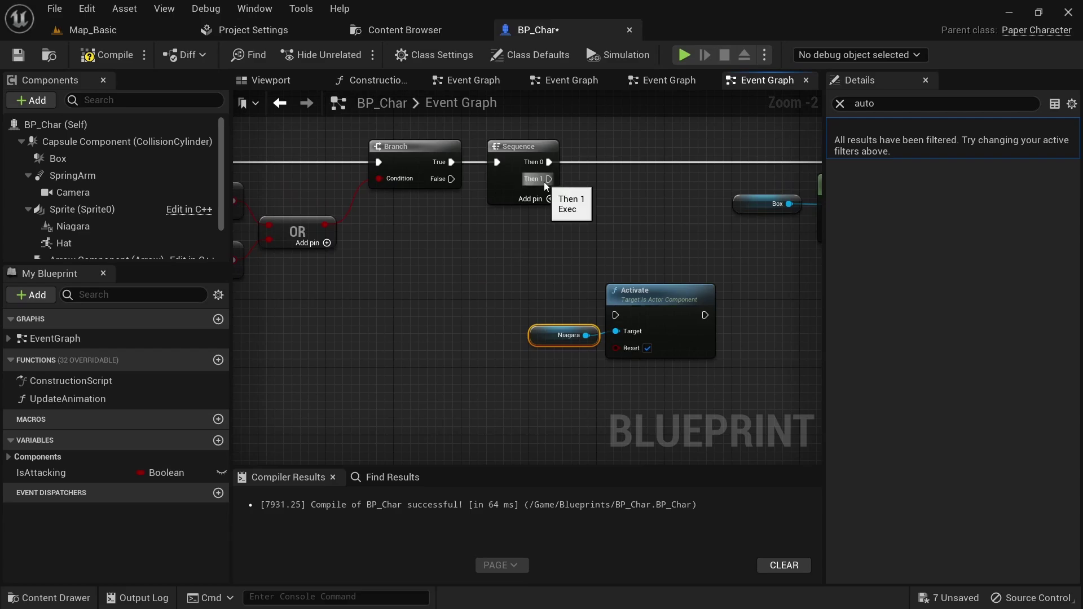
pyautogui.moveTo(549, 179); pyautogui.dragTo(480, 262)
pyautogui.write('doonce')
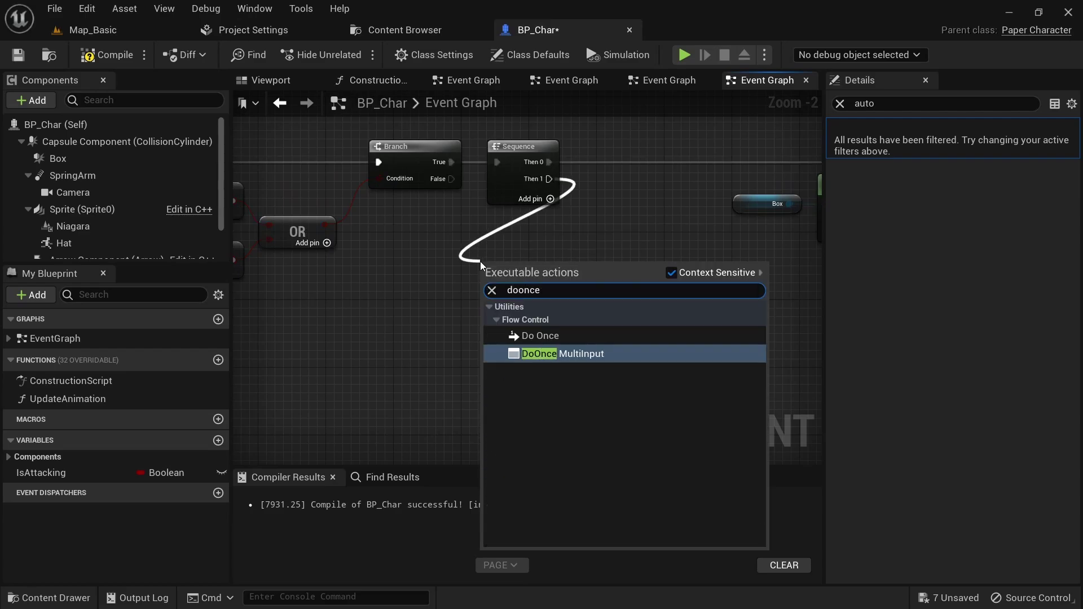
pyautogui.press('Up')
pyautogui.press('Return')
pyautogui.moveTo(530, 289); pyautogui.dragTo(615, 315)
# - Wire the Branch's False output to the Do Once node's Reset through a reroute node, and tidy the surrounding nodes
pyautogui.moveTo(450, 179); pyautogui.dragTo(480, 281)
pyautogui.moveTo(518, 343); pyautogui.dragTo(394, 347, button='right')
pyautogui.moveTo(407, 403); pyautogui.dragTo(567, 290)
pyautogui.moveTo(427, 285); pyautogui.dragTo(553, 309)
pyautogui.doubleClick(406, 248)
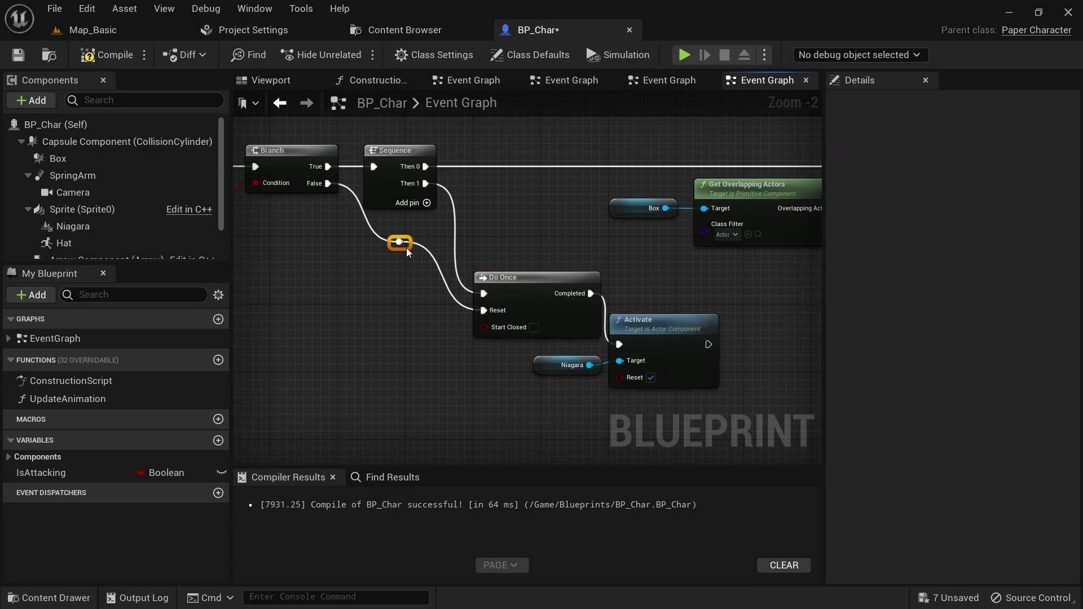
pyautogui.moveTo(408, 249); pyautogui.dragTo(390, 316)
pyautogui.click(526, 376)
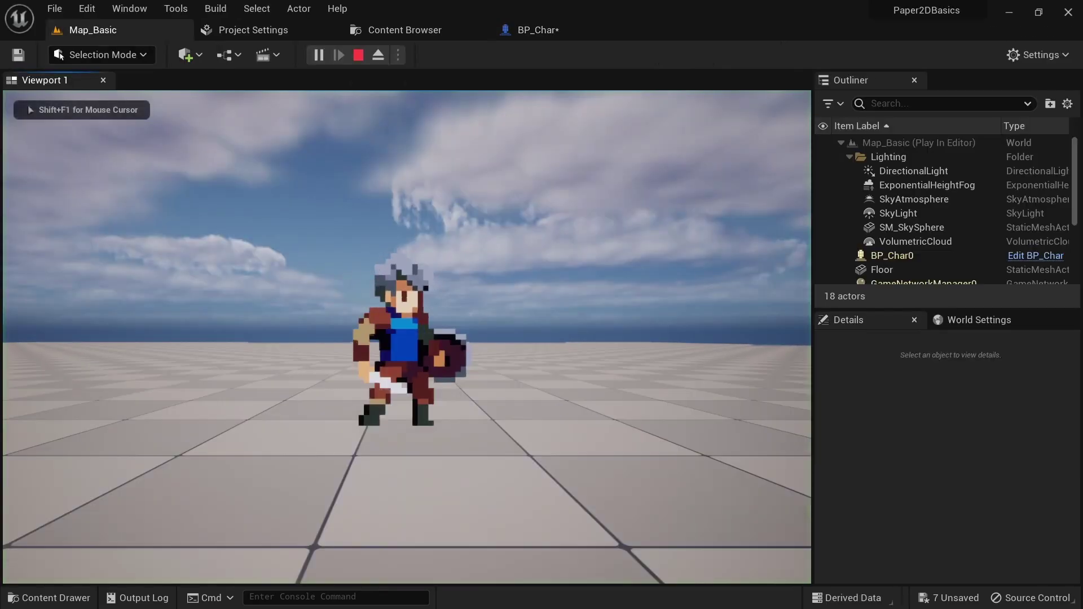
# - Test the burst in the running level by turning the character both ways and attacking, and stop playing
pyautogui.press('a')
pyautogui.press('space')
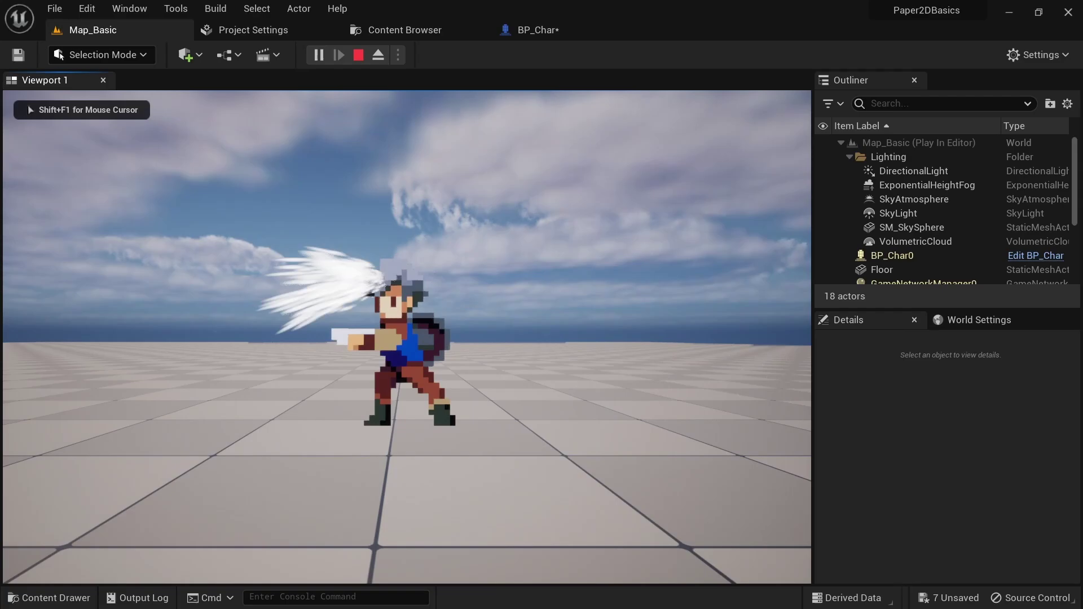
pyautogui.press('d')
pyautogui.press('space')
pyautogui.press('space')
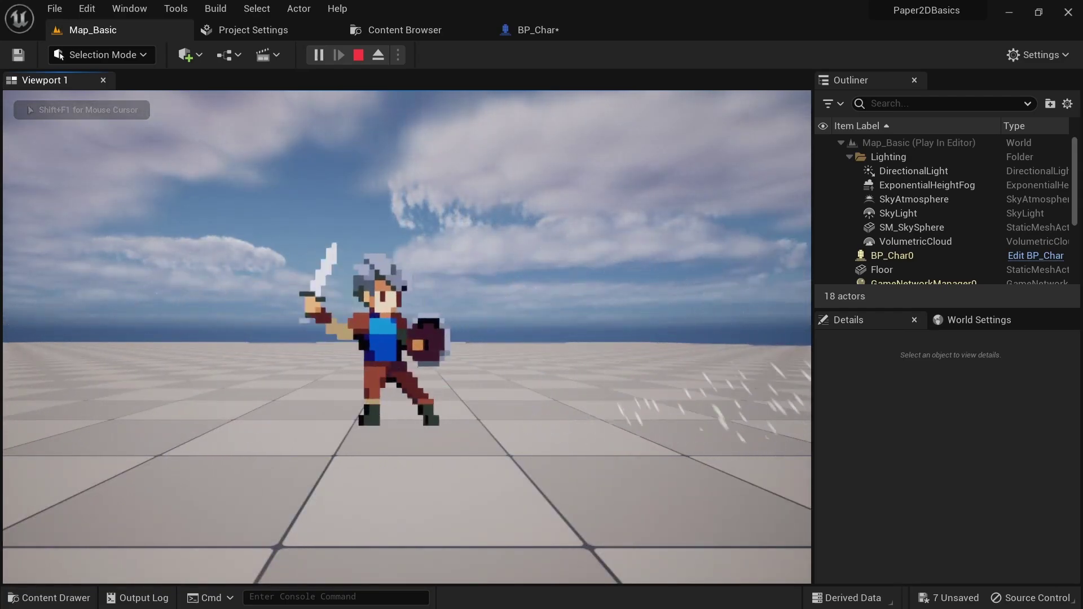
pyautogui.press('d')
pyautogui.press('space')
pyautogui.press('Escape')
# - Open char_blue_1_Sprite_11 from the Sprites folder and add a socket to it, with its members expanded
pyautogui.hotkey('ctrl', 'space')
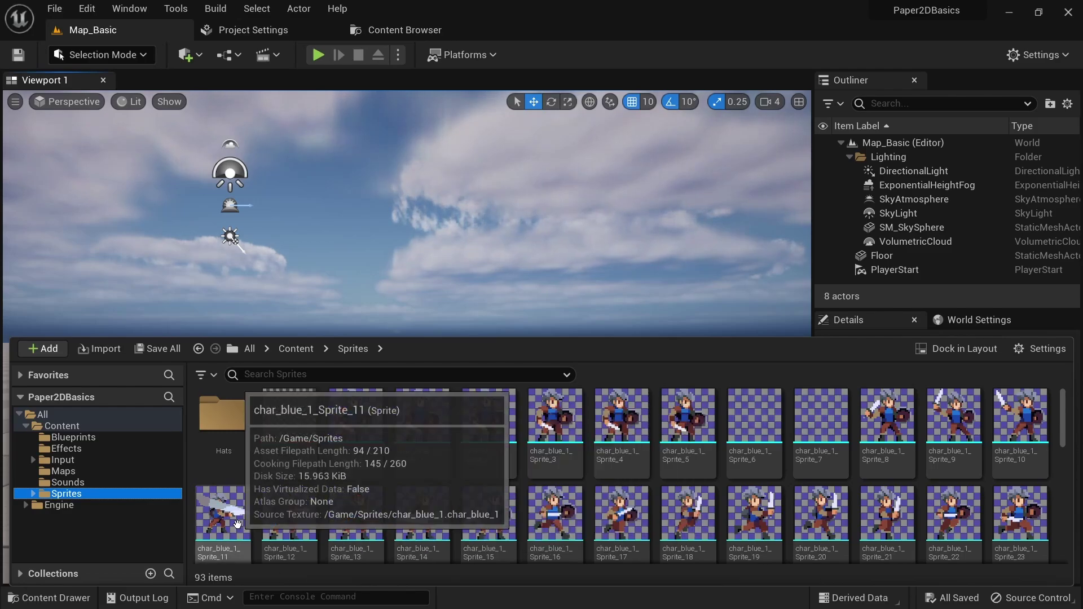
pyautogui.doubleClick(237, 524)
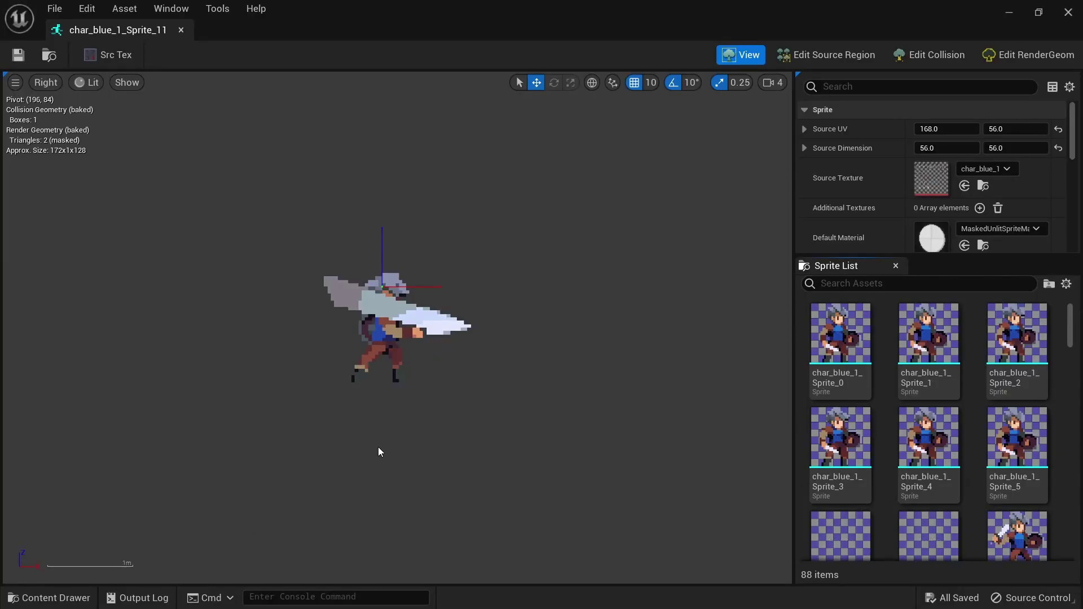
pyautogui.moveTo(863, 255); pyautogui.dragTo(861, 386)
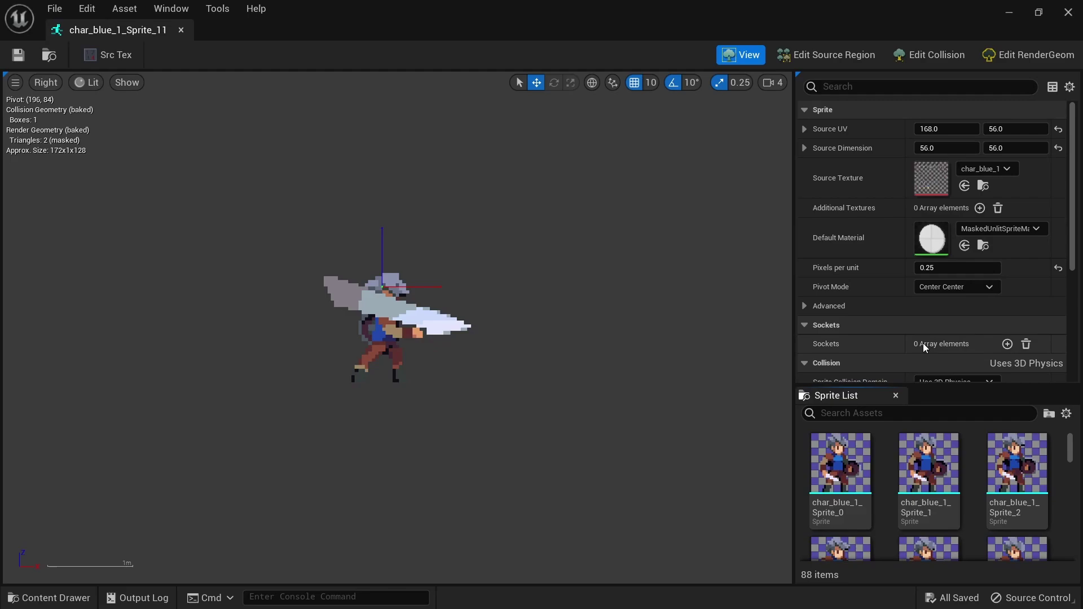
pyautogui.click(1007, 343)
pyautogui.click(819, 361)
pyautogui.scroll(-2, 890, 358)
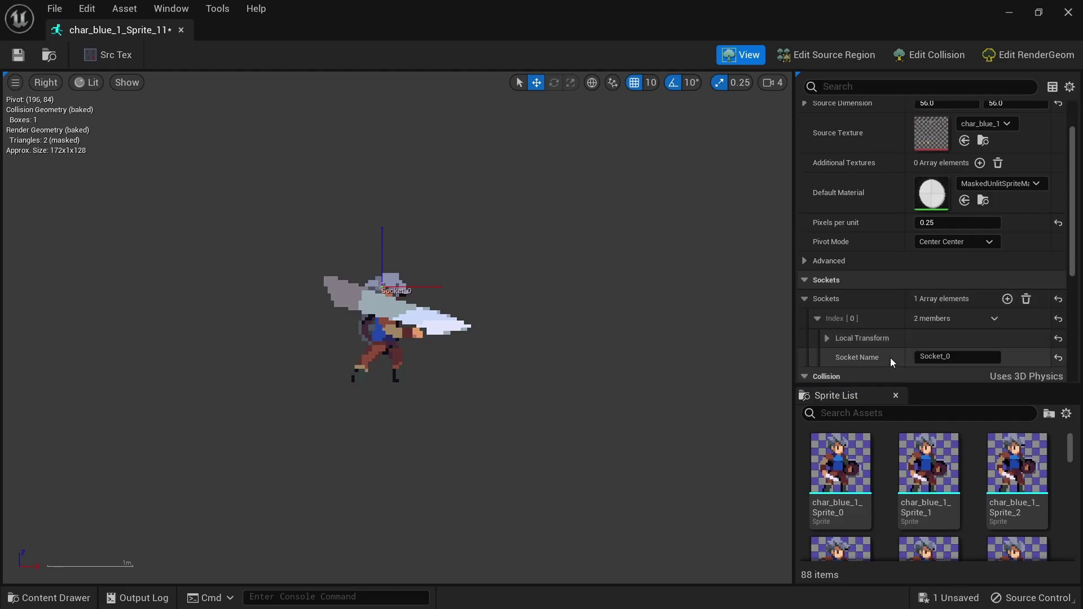
# - Name the new socket on char_blue_1_Sprite_11 ParticlePos
pyautogui.click(934, 357)
pyautogui.write('HitPos')
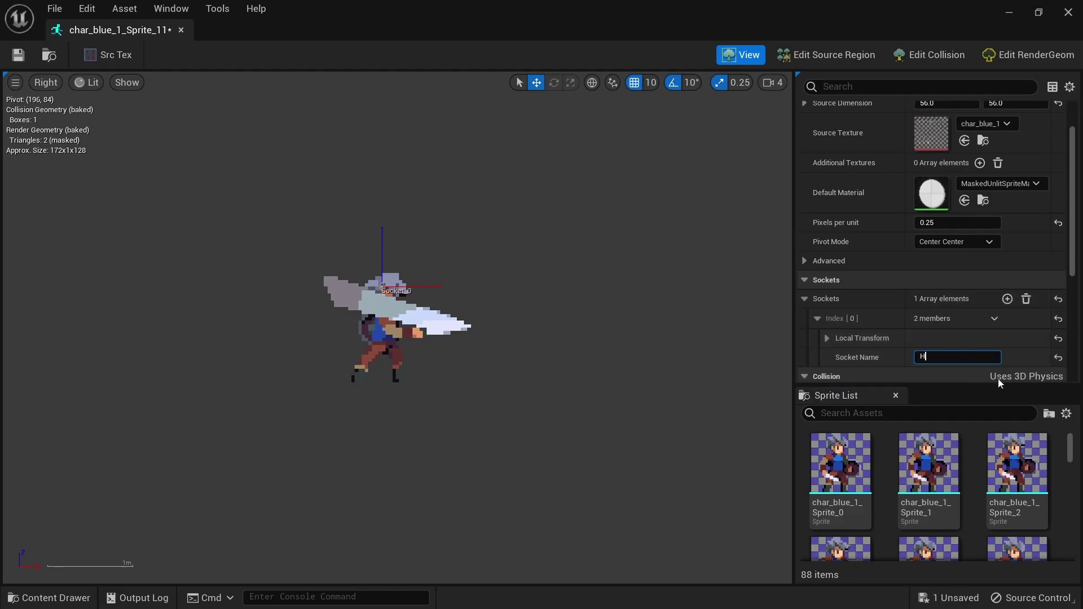
pyautogui.press('Return')
pyautogui.press('BackSpace')
pyautogui.write('ParticlePos')
pyautogui.press('Return')
# - Move the ParticlePos socket to the sword tip, at about X 20.8 and Z -11.6
pyautogui.scroll(-2, 902, 311)
pyautogui.scroll(-1, 902, 310)
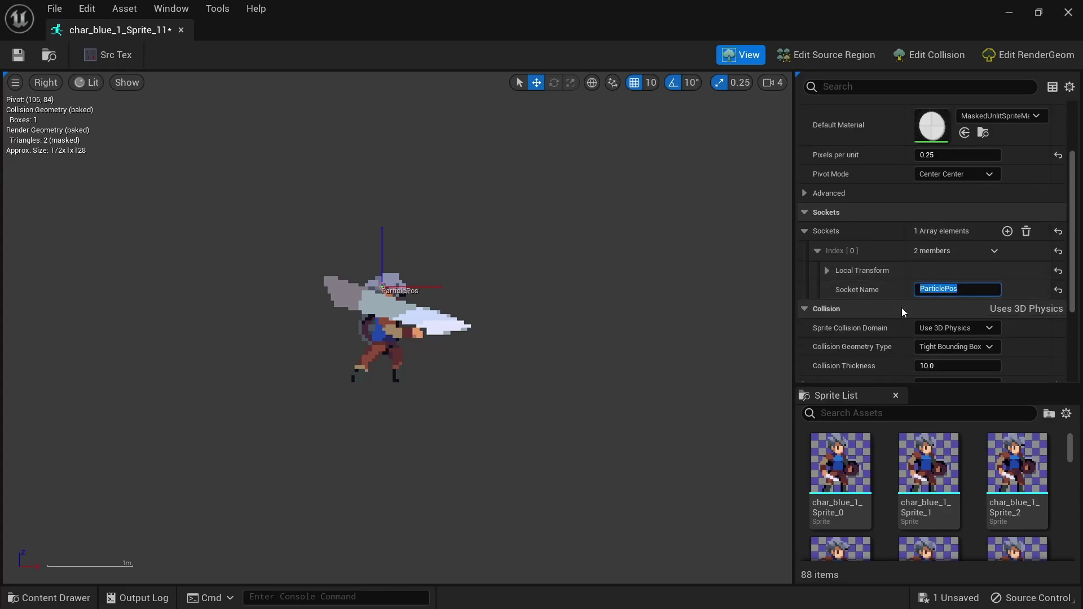
pyautogui.click(836, 275)
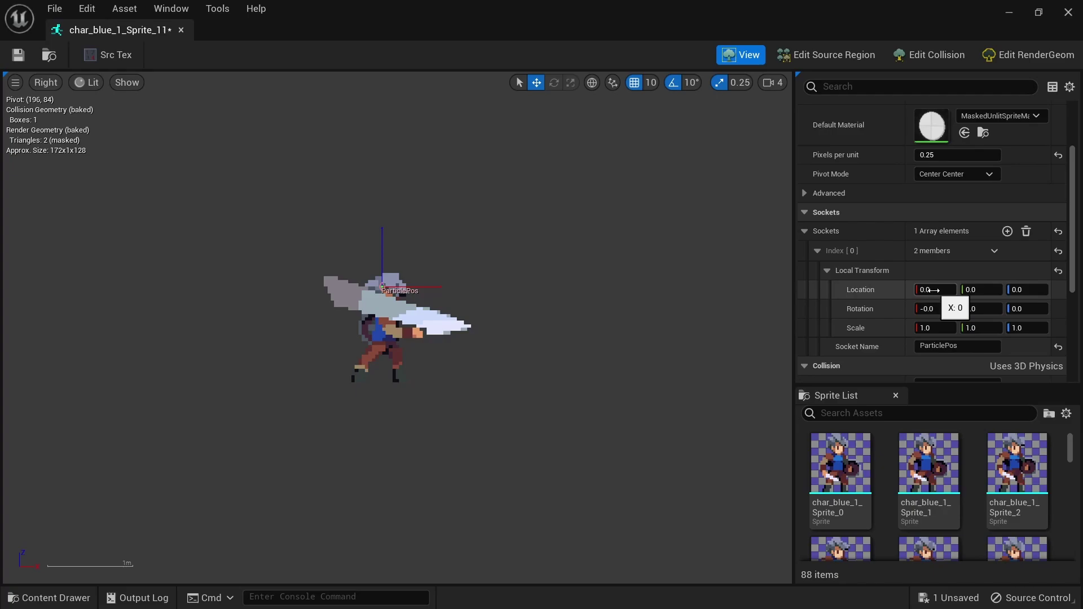
pyautogui.moveTo(935, 290); pyautogui.dragTo(966, 290)
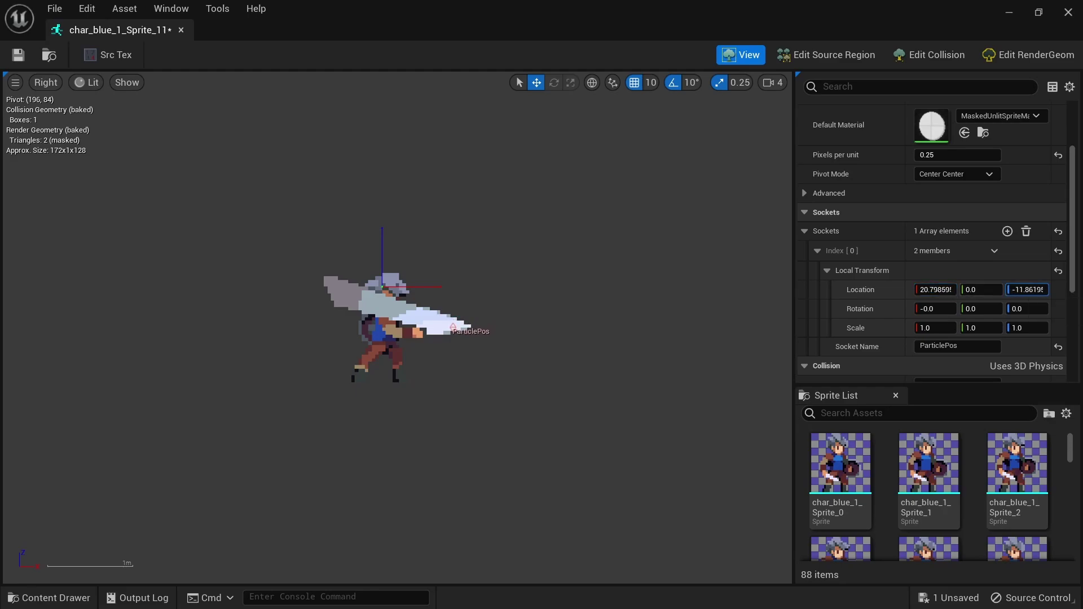
# - Switch to char_blue_1_Sprite_14 and add a socket to it, with its members expanded
pyautogui.scroll(-8, 1035, 536)
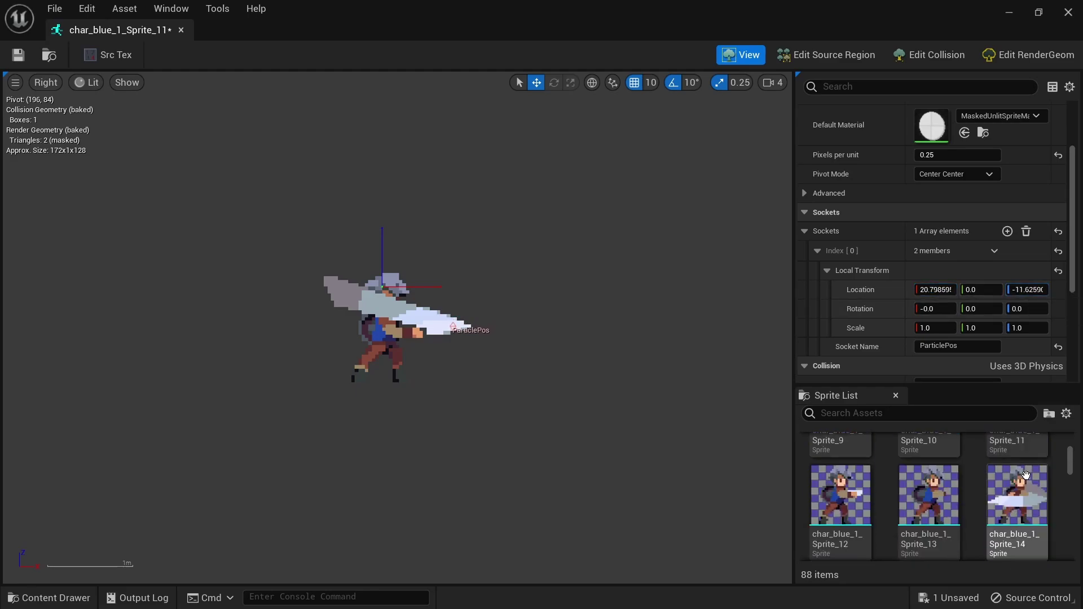
pyautogui.doubleClick(1036, 536)
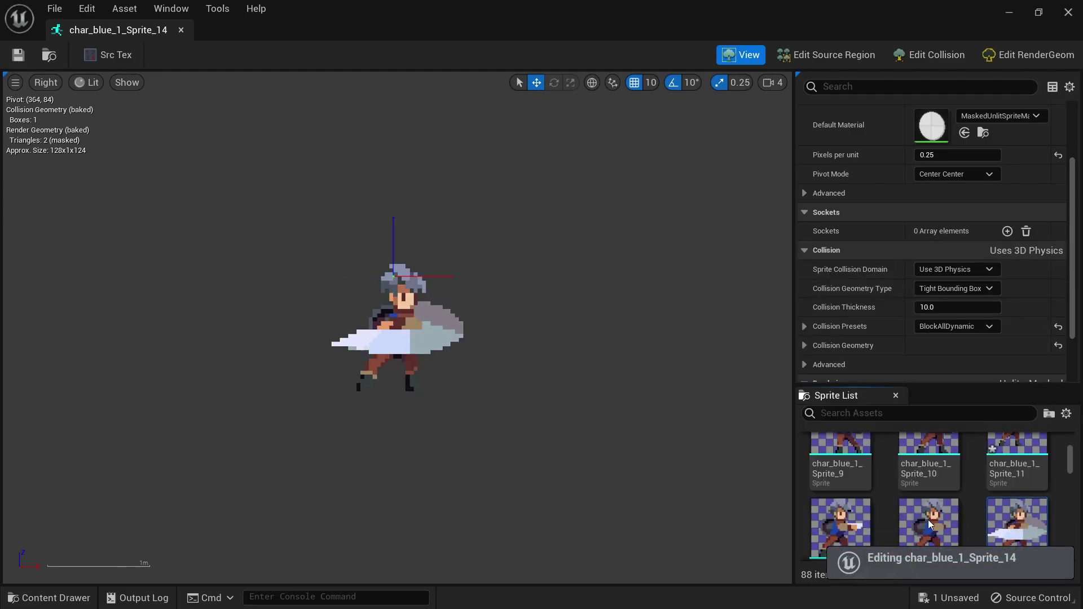
pyautogui.scroll(-3, 859, 358)
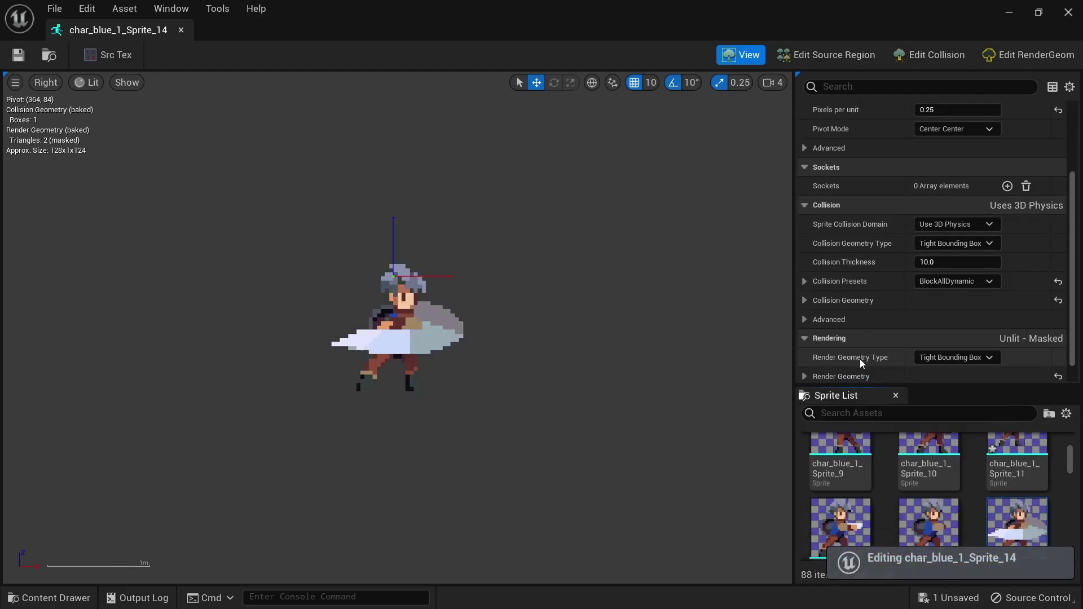
pyautogui.scroll(6, 859, 358)
pyautogui.click(1008, 298)
pyautogui.click(817, 317)
pyautogui.scroll(-1, 903, 321)
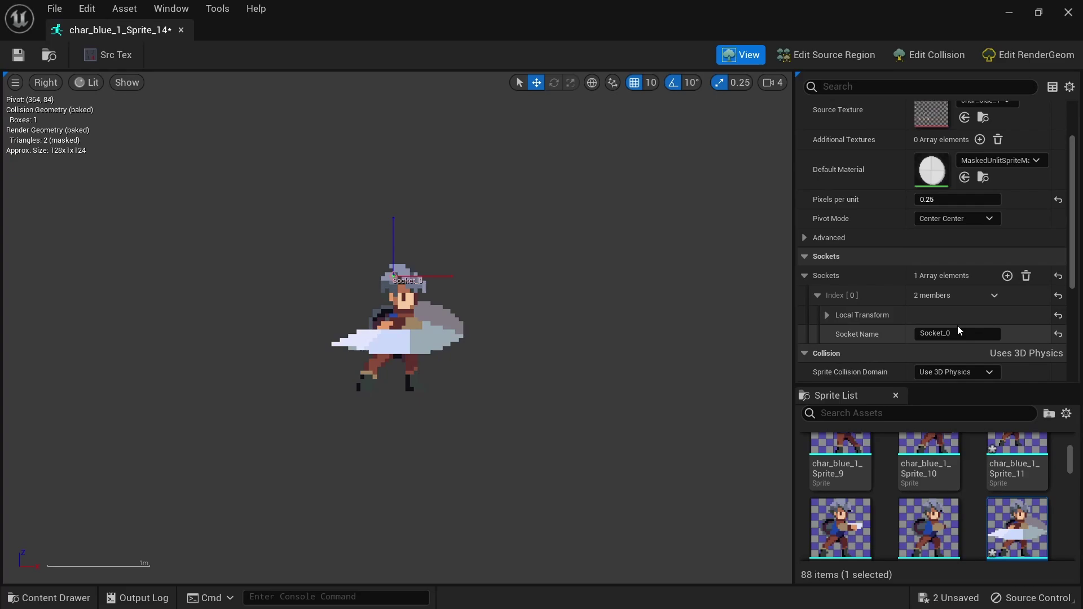
# - Shift the new socket on char_blue_1_Sprite_14 forward along X and down along Z in its local transform
pyautogui.click(827, 314)
pyautogui.moveTo(934, 333); pyautogui.dragTo(953, 334)
pyautogui.moveTo(1023, 334); pyautogui.dragTo(1007, 334)
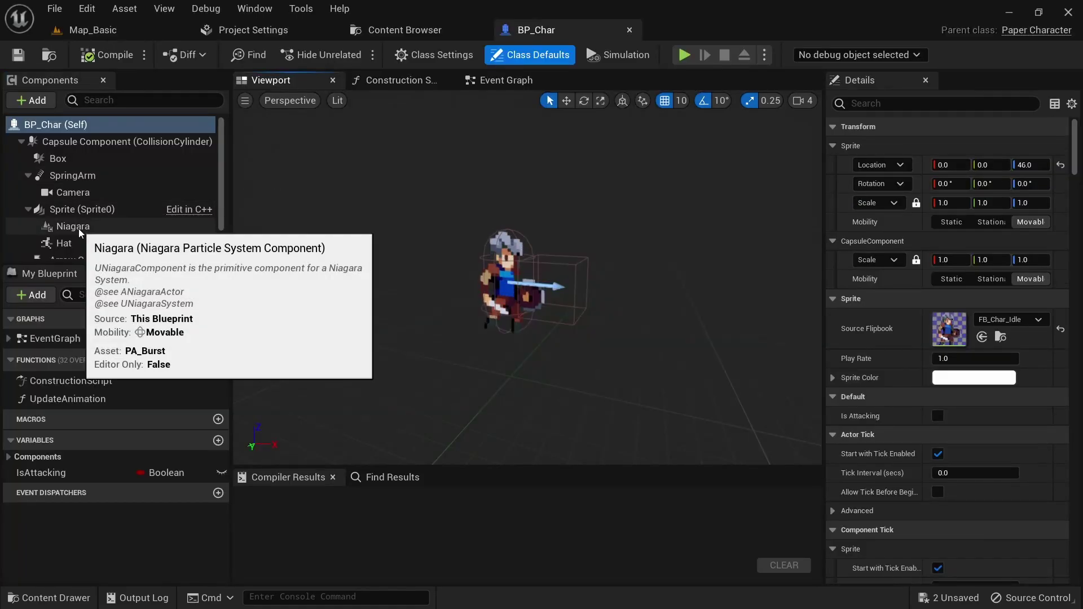
# - Check which parent sockets are offered for the Niagara component in BP_Char
pyautogui.click(79, 228)
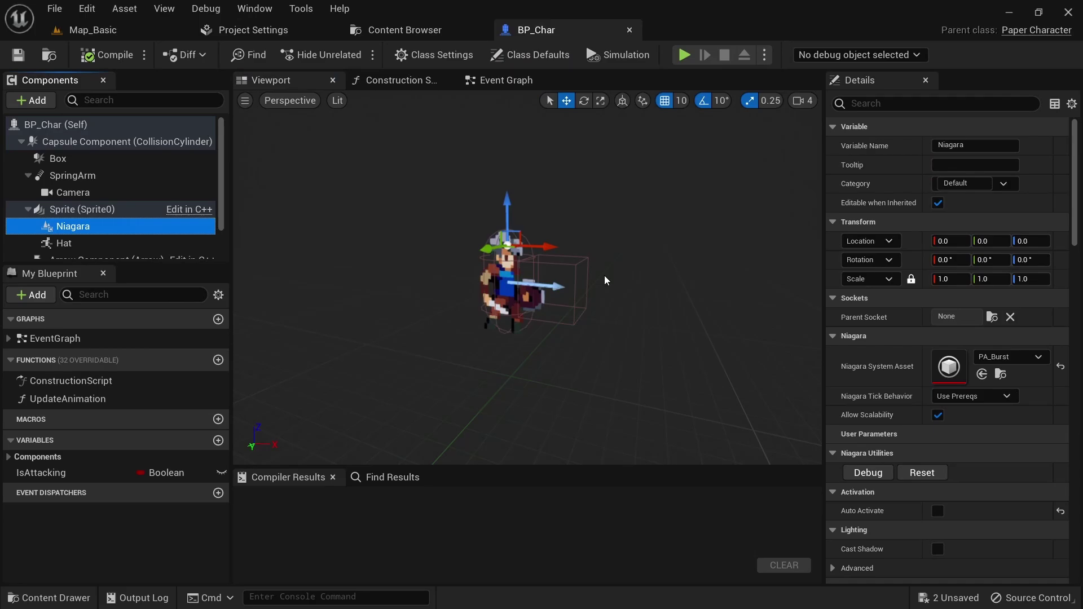
pyautogui.click(991, 317)
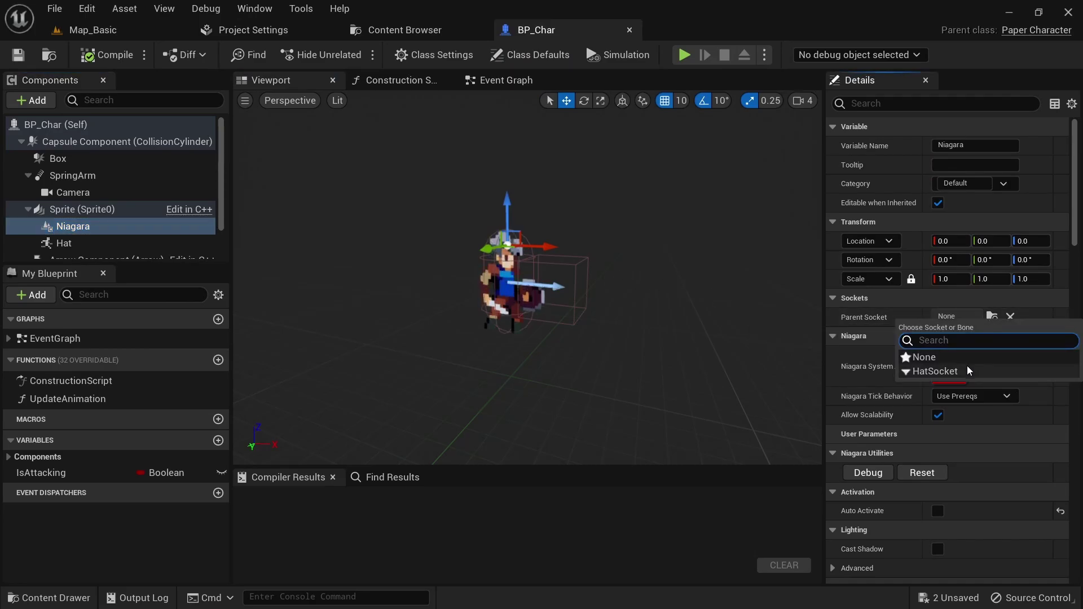
pyautogui.click(912, 317)
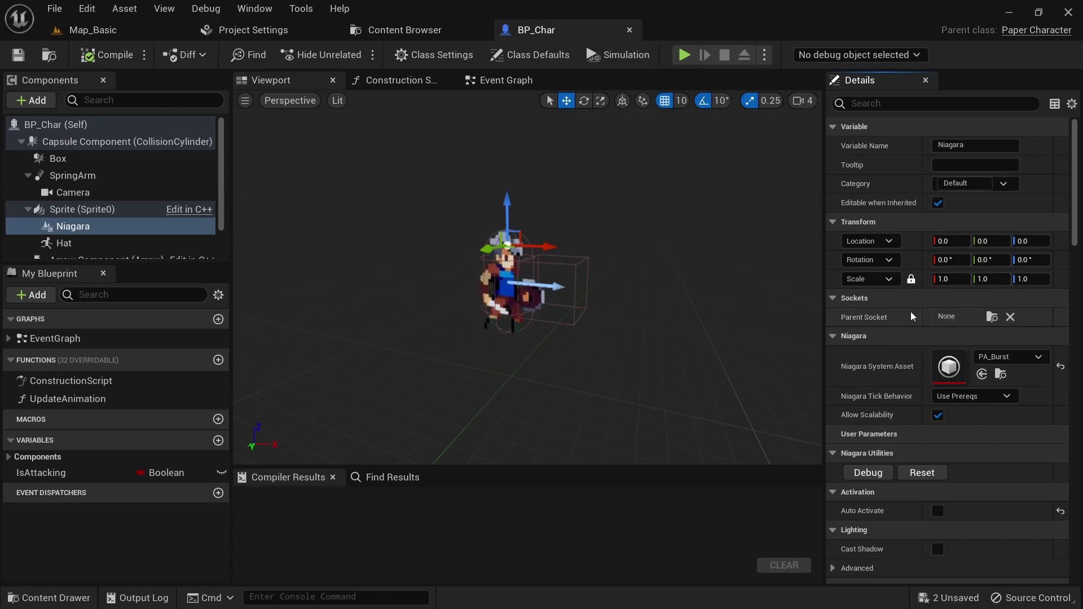
# - Open char_blue_1_Sprite_0 and add a second socket named ParticlePos
pyautogui.hotkey('ctrl', 'space')
pyautogui.doubleClick(364, 437)
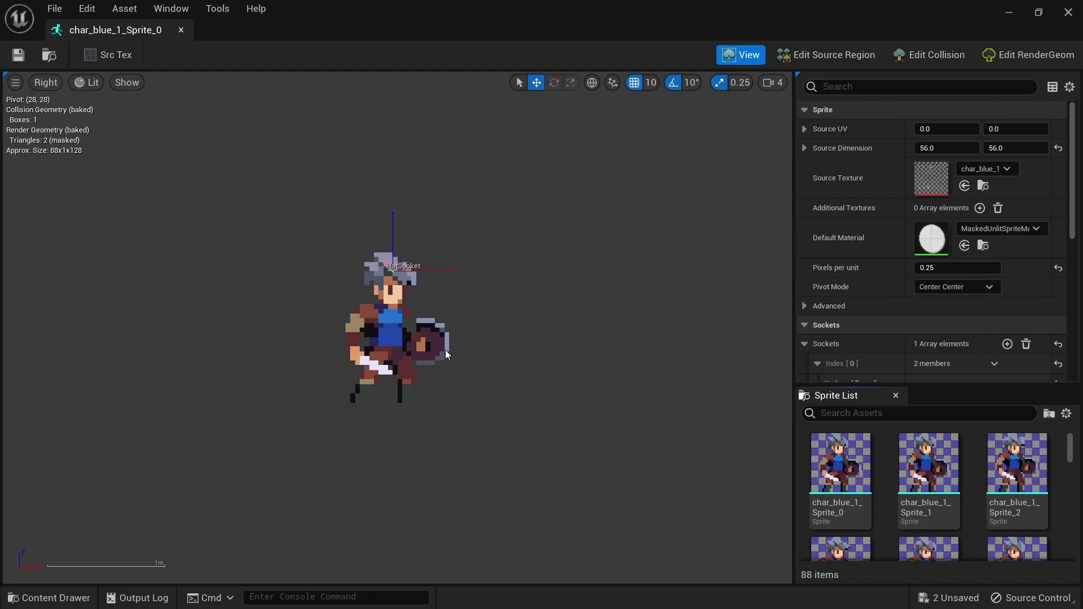
pyautogui.scroll(-2, 854, 337)
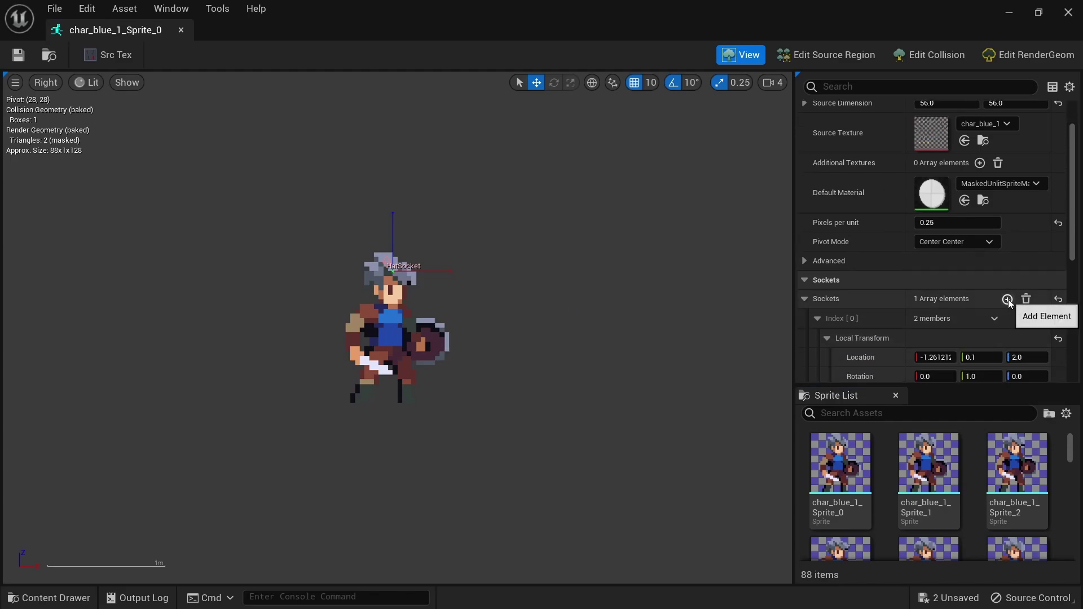
pyautogui.scroll(-5, 887, 306)
pyautogui.click(818, 321)
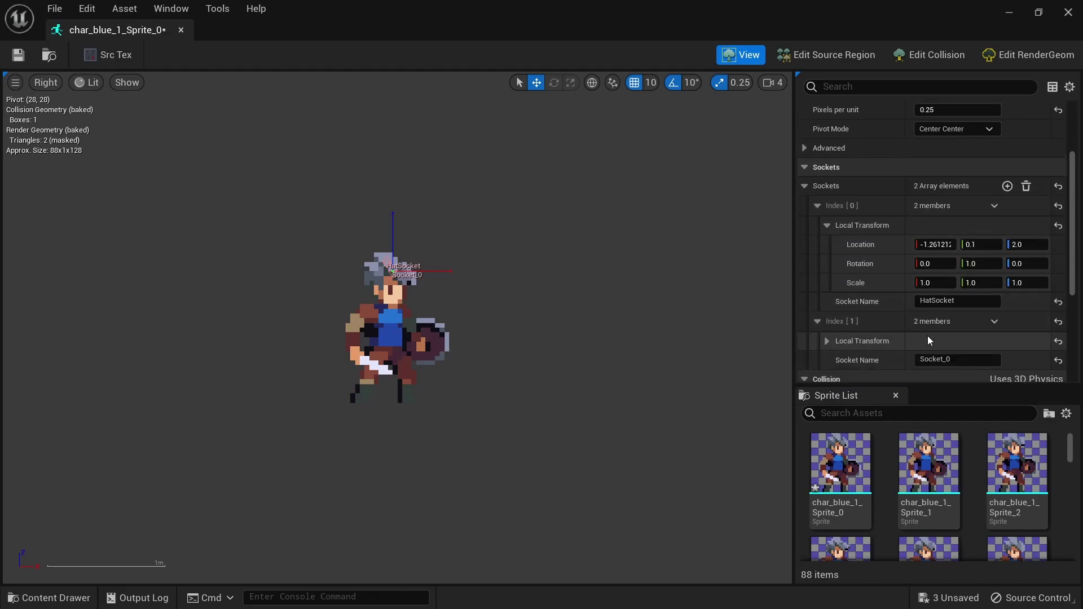
pyautogui.click(980, 361)
pyautogui.write('ParticlePos')
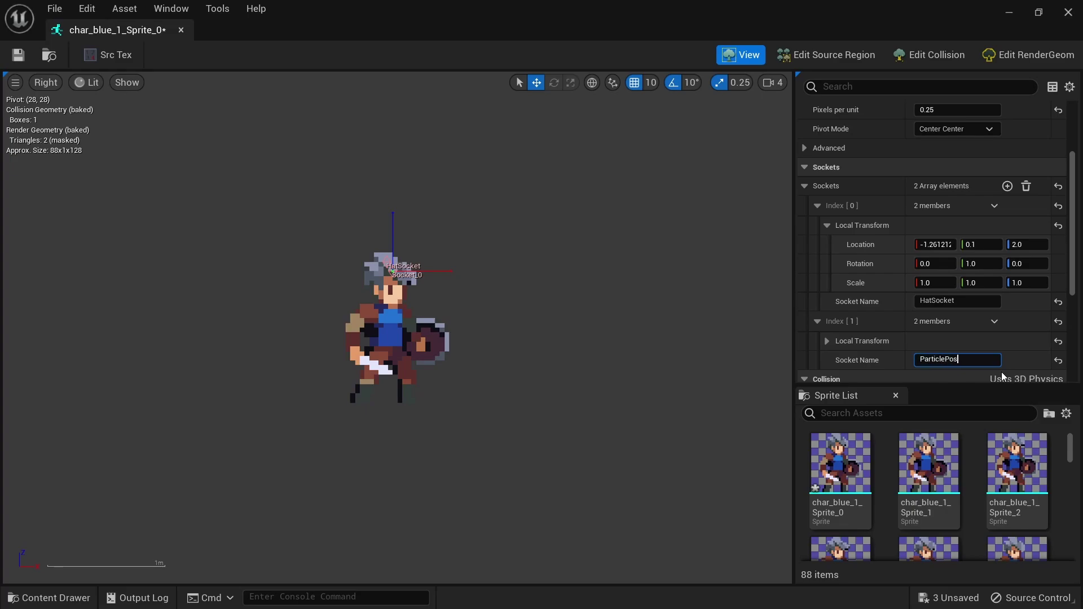
pyautogui.press('Return')
# - Set the Niagara component's parent socket in BP_Char to ParticlePos
pyautogui.click(551, 282)
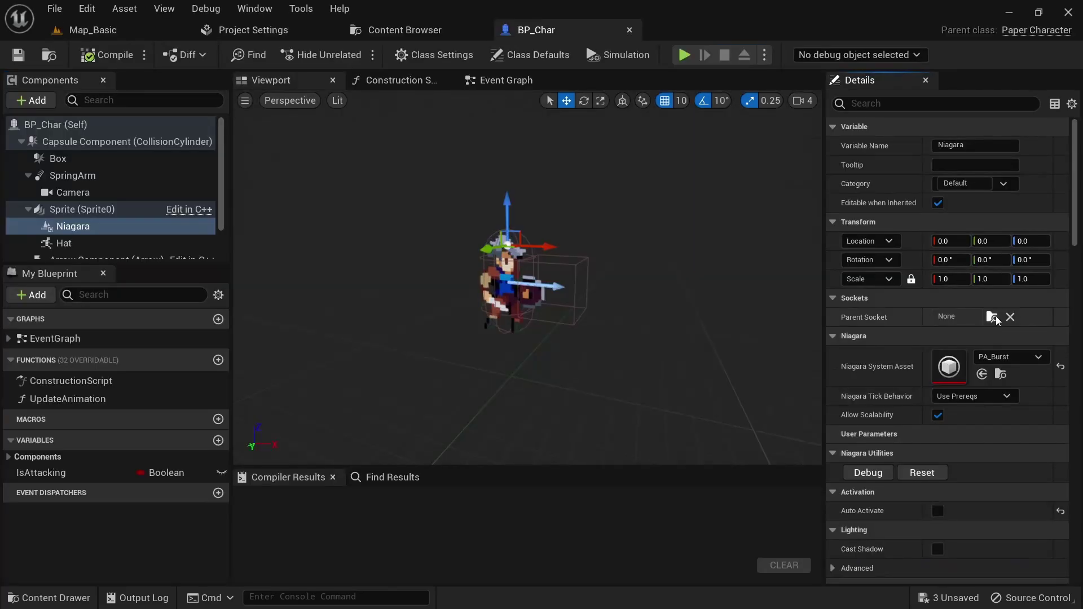
pyautogui.click(997, 317)
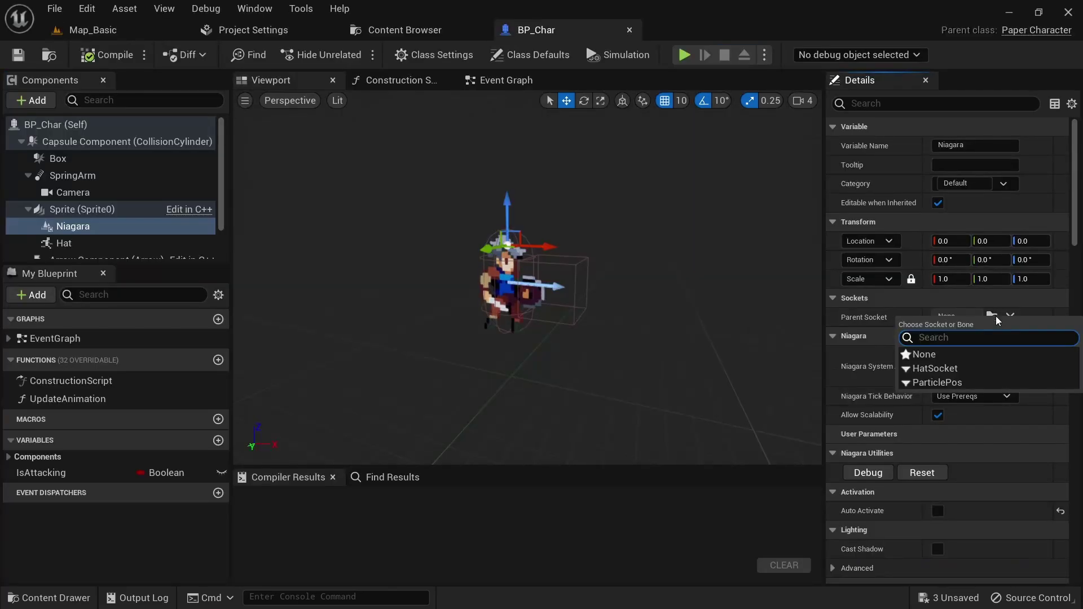
pyautogui.click(958, 384)
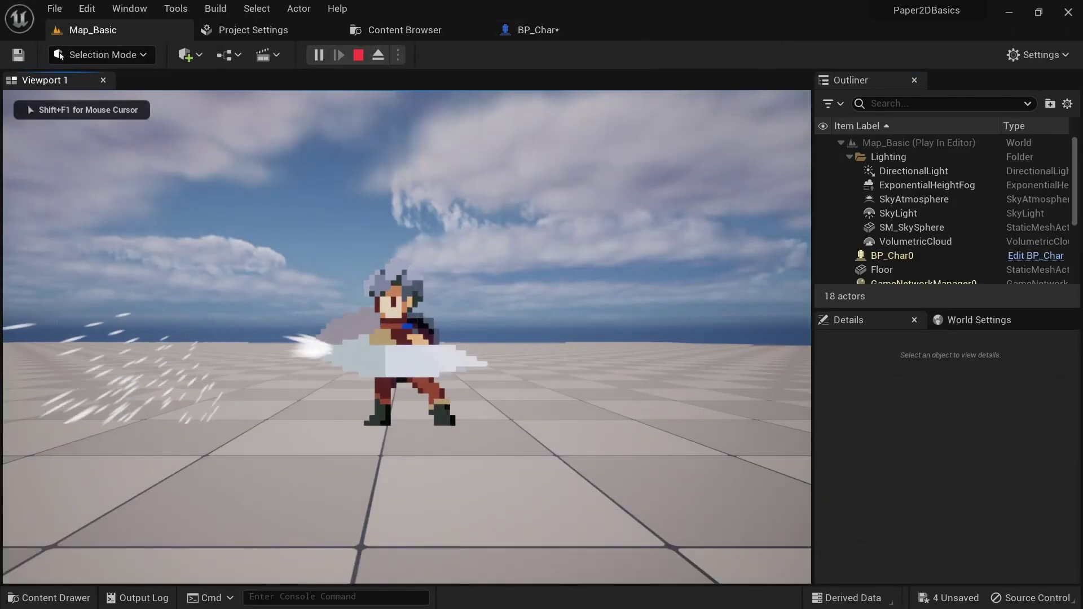
# - Test the attack effects in both directions in the running level, including in full screen, and stop playing
pyautogui.press('d')
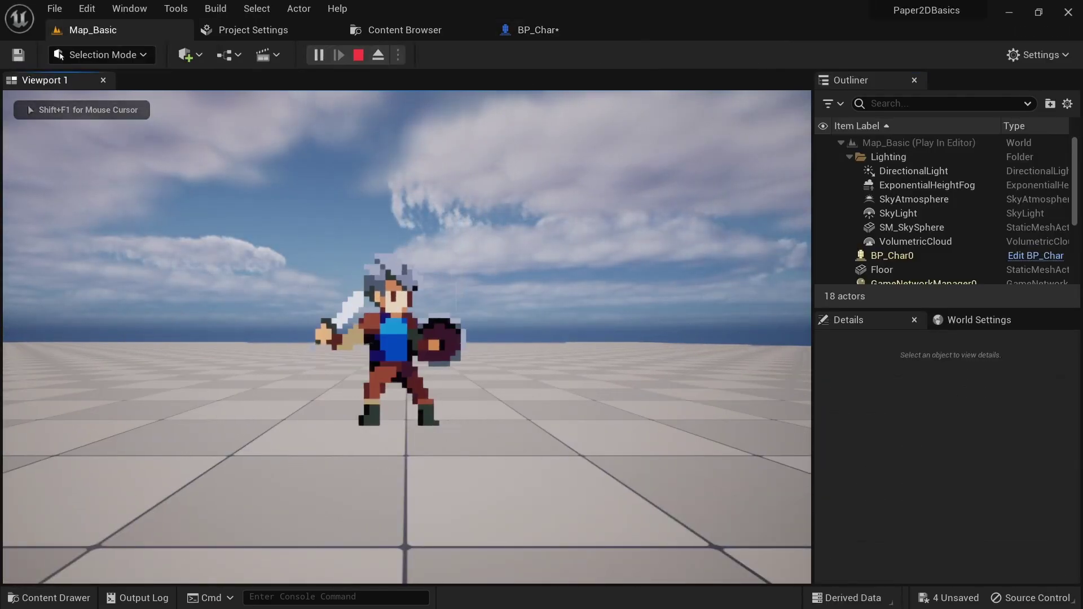
pyautogui.press('d')
pyautogui.press('F11')
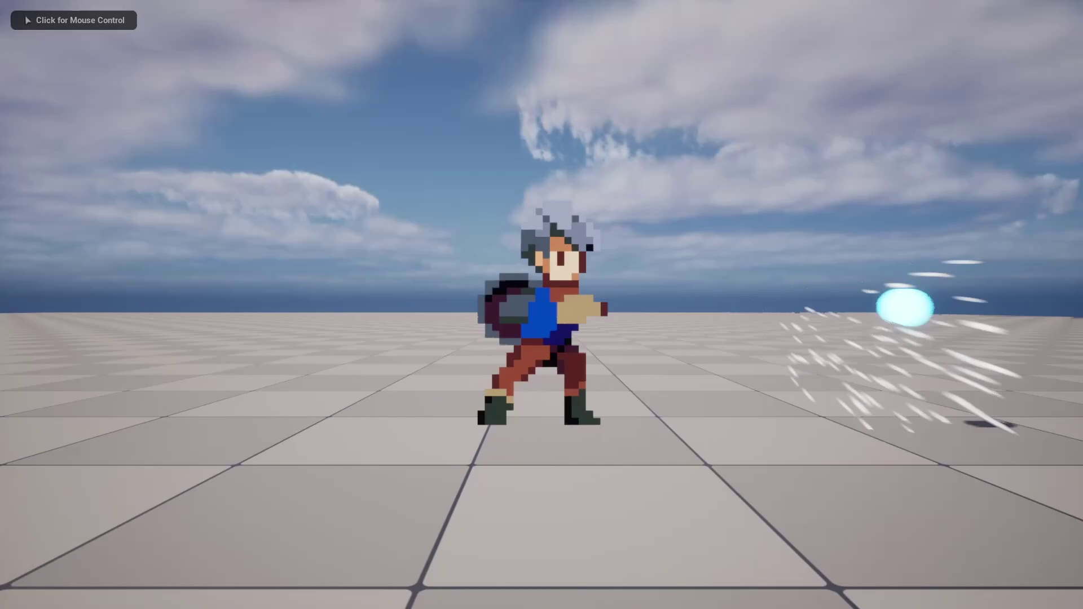
pyautogui.press('d')
pyautogui.press('a')
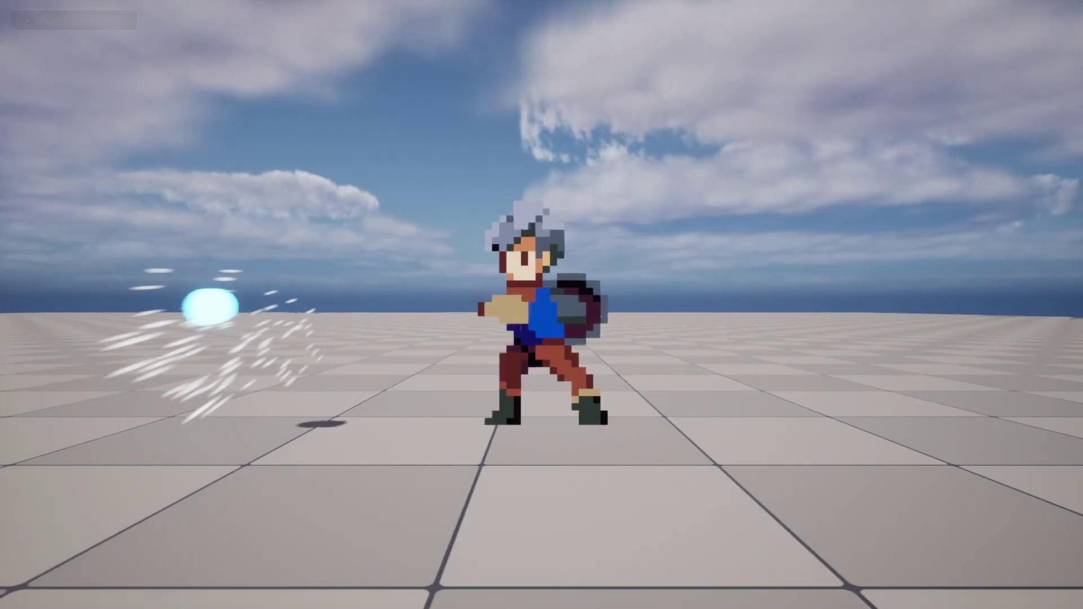
pyautogui.press('d')
pyautogui.press('d')
pyautogui.press('a')
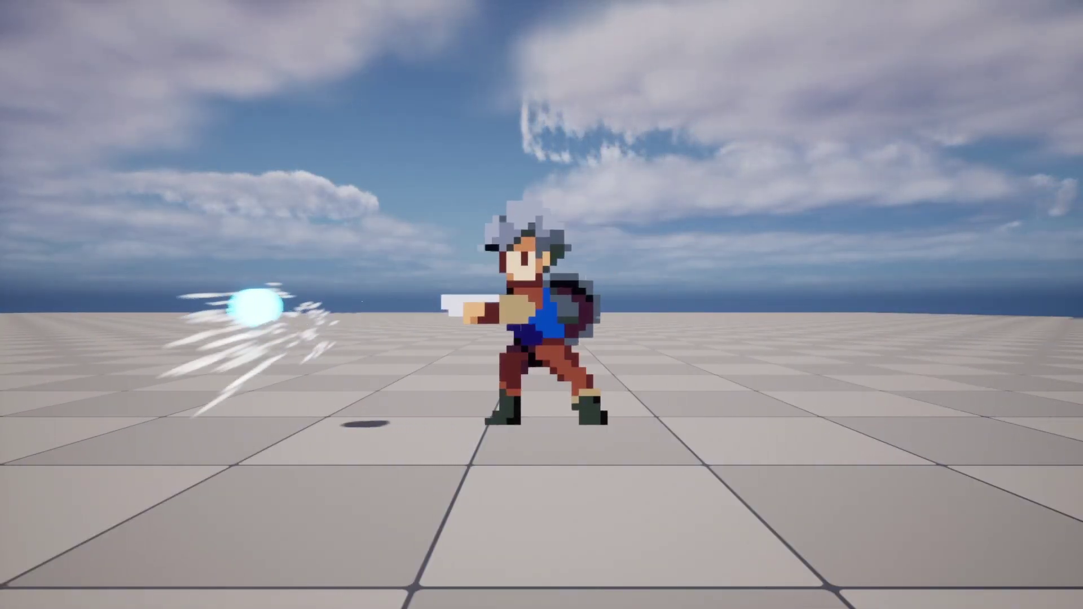
pyautogui.press('d')
pyautogui.press('Escape')
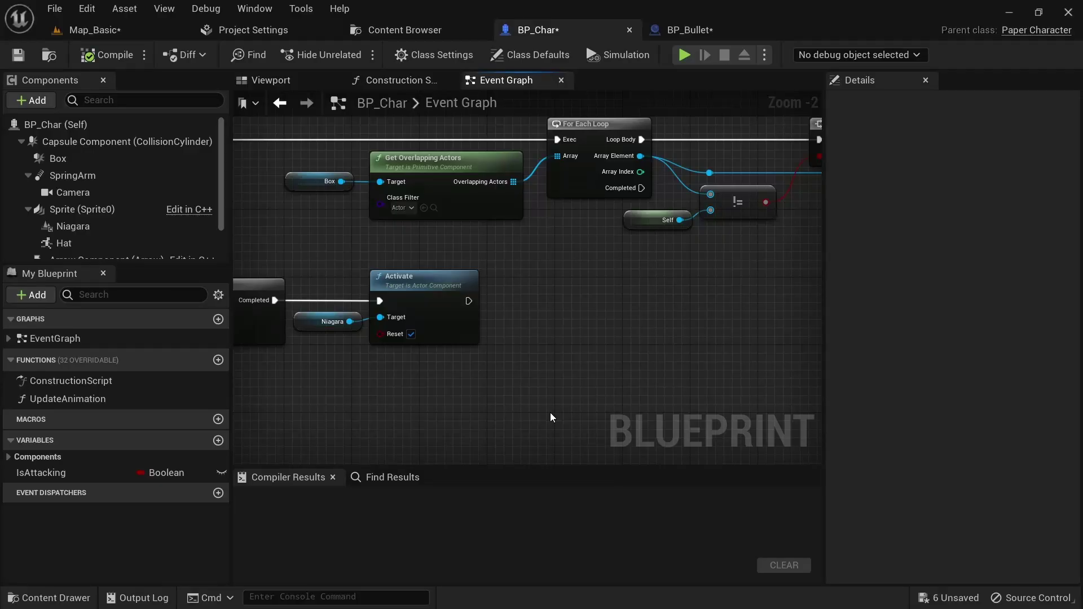
# - Add a Sprite reference with a Get Socket Transform node beside the Activate node in BP_Char and open its In Socket Name for editing
pyautogui.moveTo(85, 209); pyautogui.dragTo(576, 357)
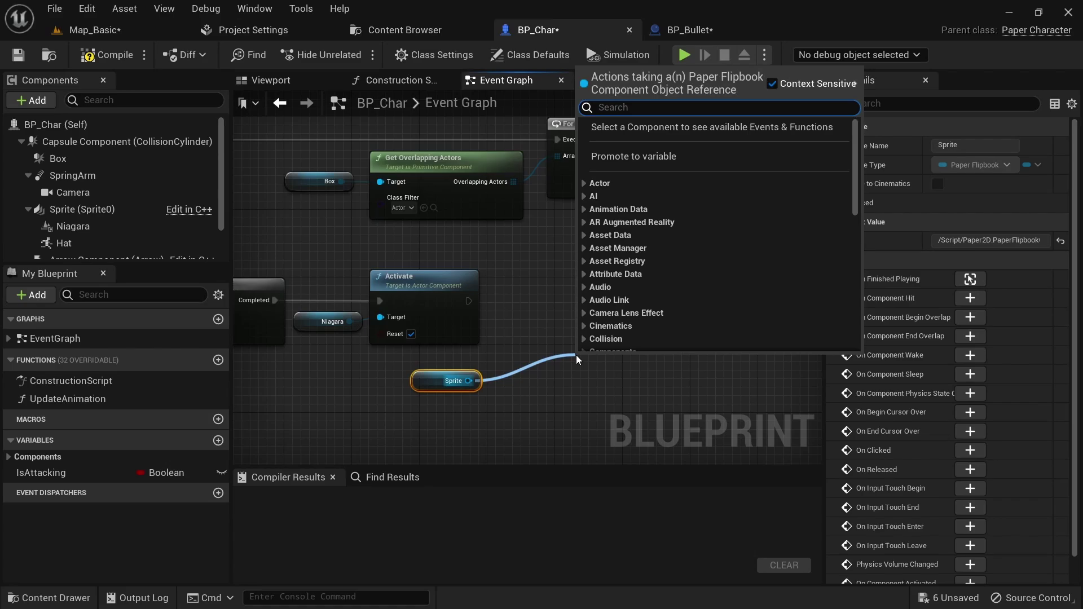
pyautogui.write('get socket loca')
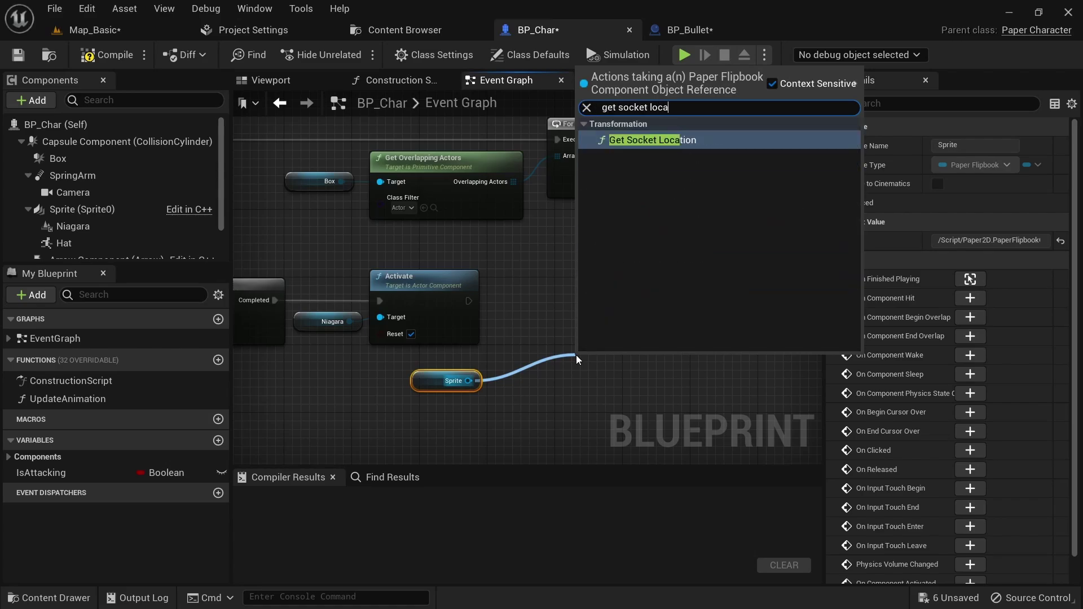
pyautogui.write('get socket trans')
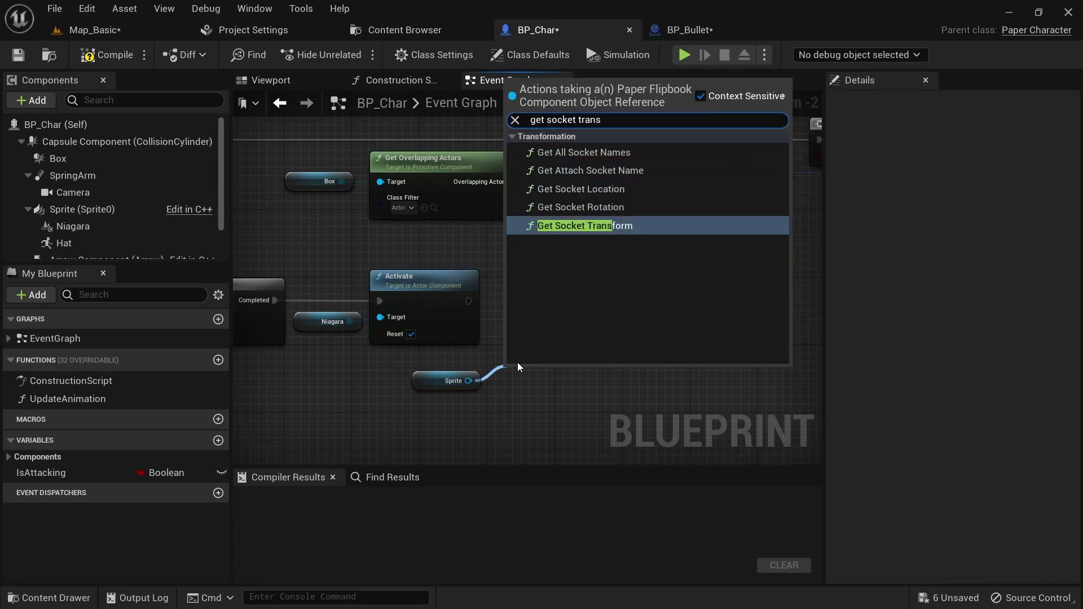
pyautogui.press('Return')
pyautogui.moveTo(543, 373); pyautogui.dragTo(552, 356)
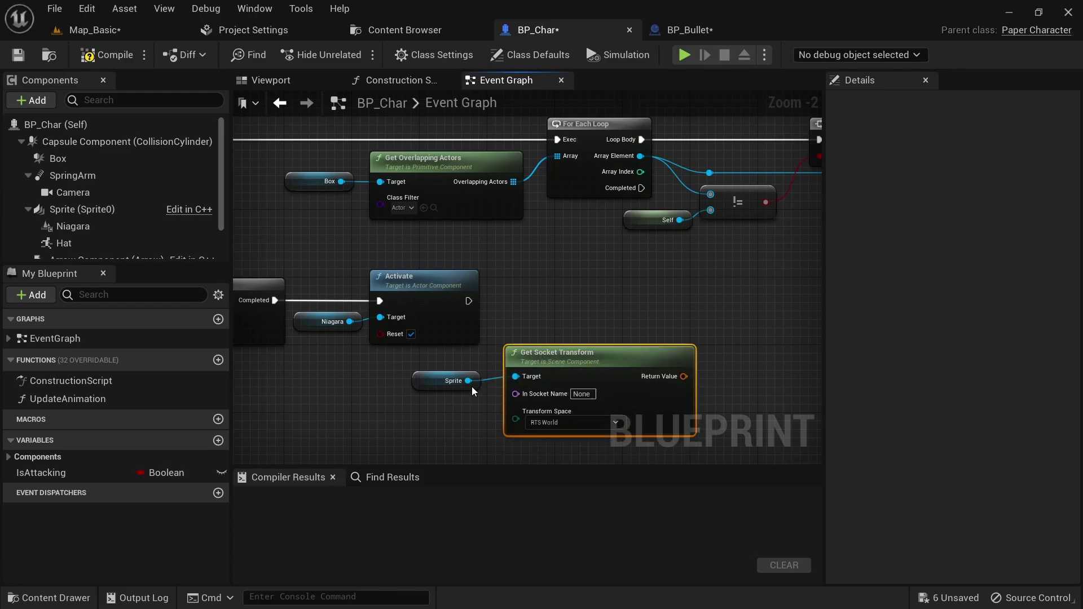
pyautogui.moveTo(481, 400); pyautogui.dragTo(536, 377)
pyautogui.moveTo(578, 365); pyautogui.dragTo(655, 323)
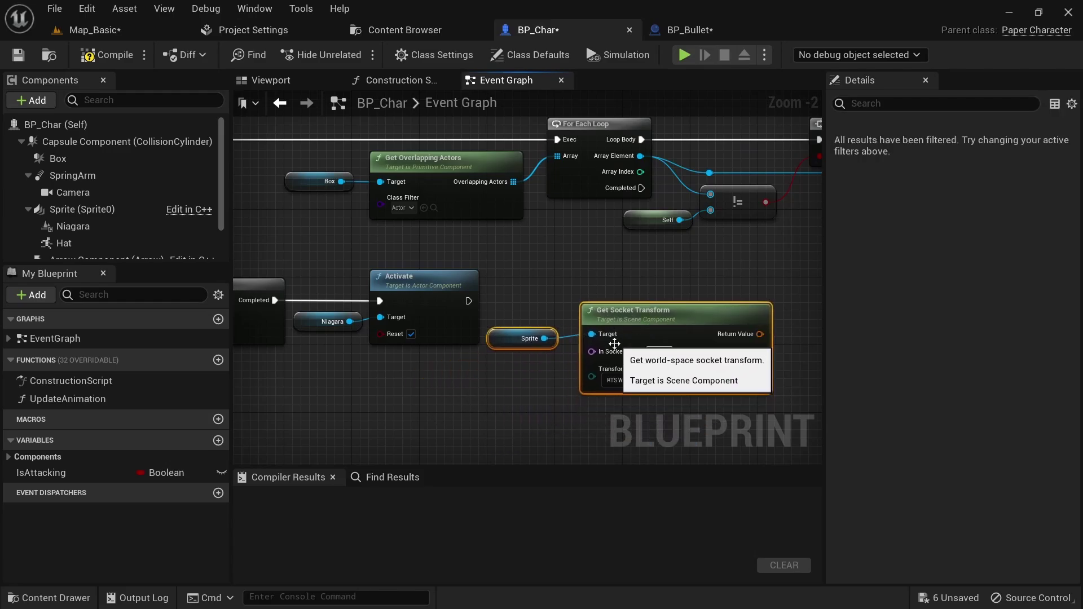
pyautogui.click(545, 370)
pyautogui.scroll(2, 564, 371)
pyautogui.moveTo(588, 369); pyautogui.dragTo(435, 369, button='right')
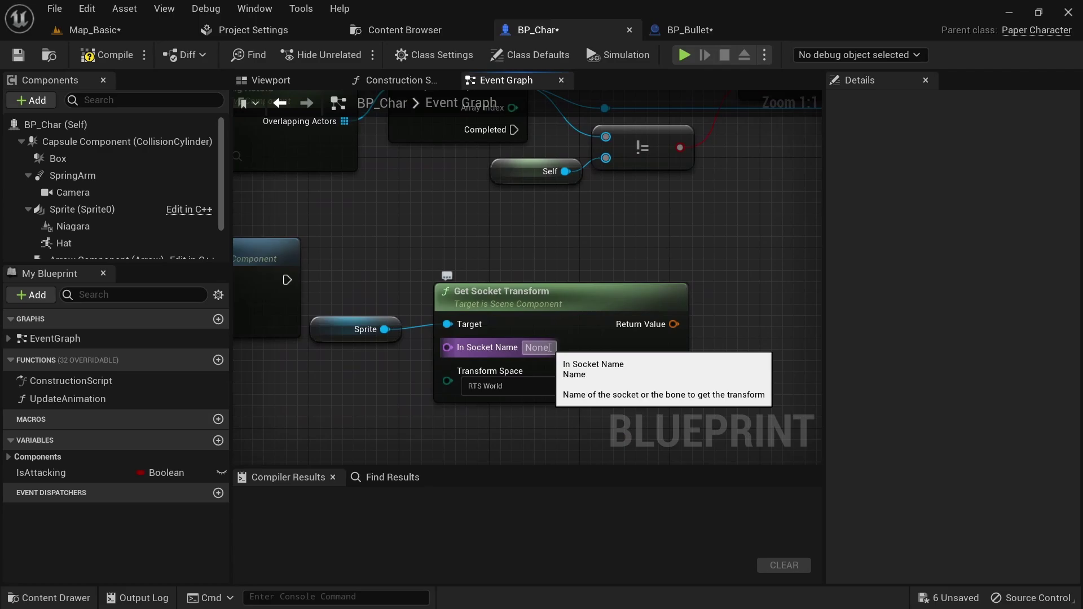
pyautogui.click(543, 348)
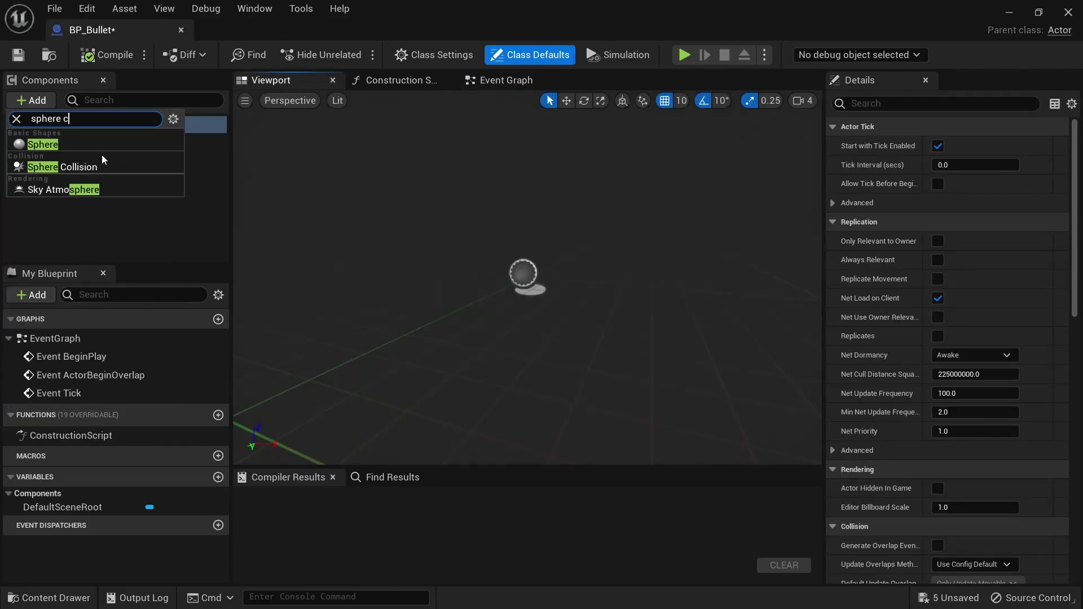
# - Add a sphere mesh to BP_Bullet beneath the Sphere collision root and select the root
pyautogui.click(31, 100)
pyautogui.click(79, 144)
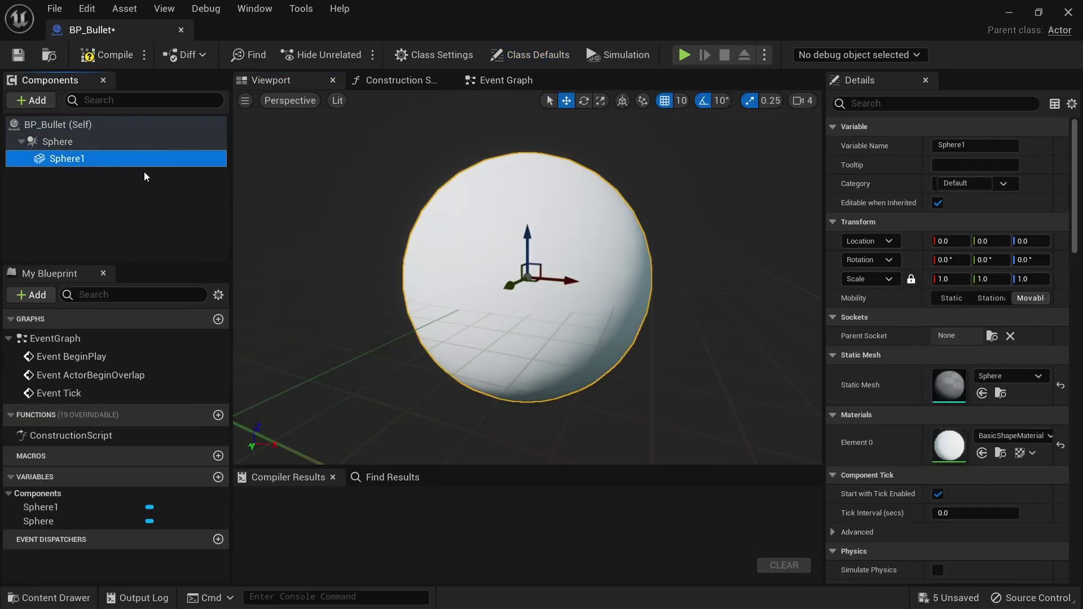
pyautogui.click(58, 142)
# - Add a Projectile Movement component to BP_Bullet
pyautogui.click(31, 100)
pyautogui.write('projecti')
pyautogui.click(96, 144)
pyautogui.click(101, 175)
# - Filter the details of the ProjectileMovement component for its maximum speed setting
pyautogui.click(883, 104)
pyautogui.write('max speed')
pyautogui.press('BackSpace')
pyautogui.press('BackSpace')
pyautogui.press('BackSpace')
pyautogui.press('BackSpace')
pyautogui.press('BackSpace')
pyautogui.press('BackSpace')
pyautogui.click(1002, 146)
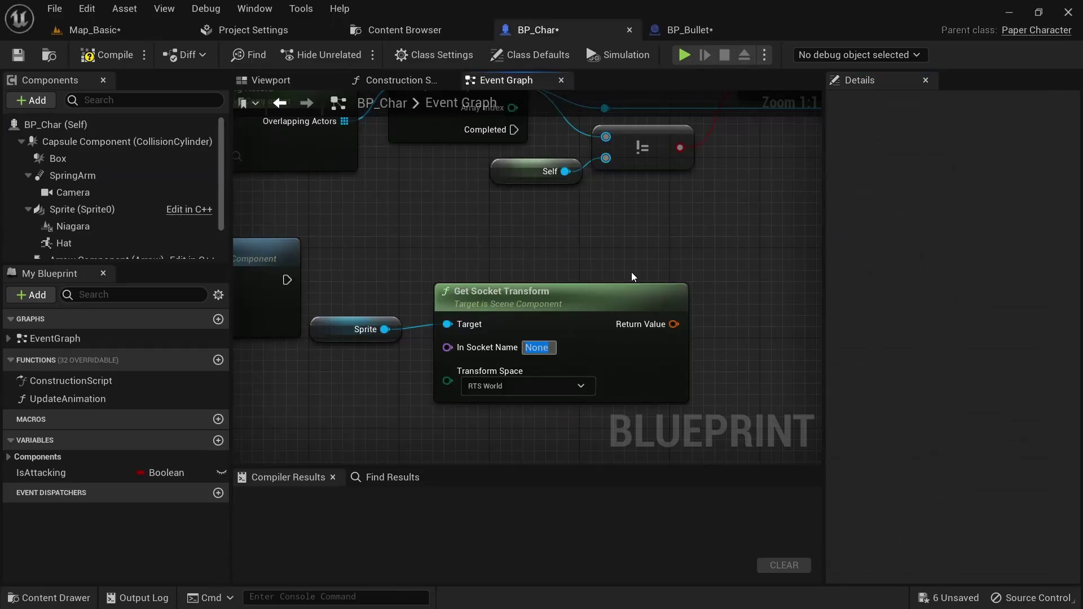
# - Set In Socket Name on BP_Char's Get Socket Transform node to ParticlePos
pyautogui.write('ParticlePos')
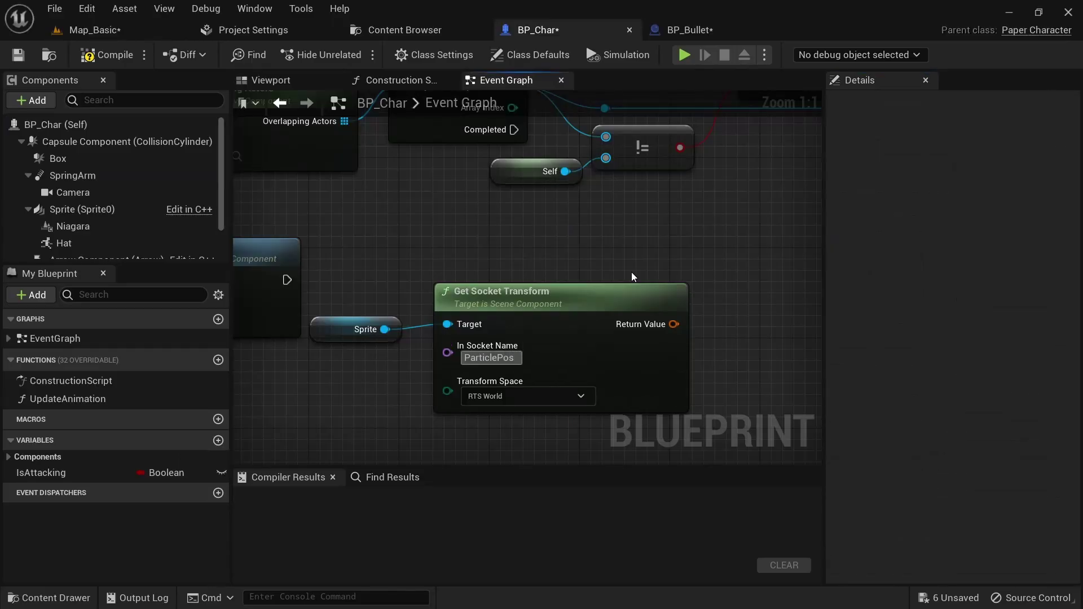
pyautogui.scroll(-2, 633, 276)
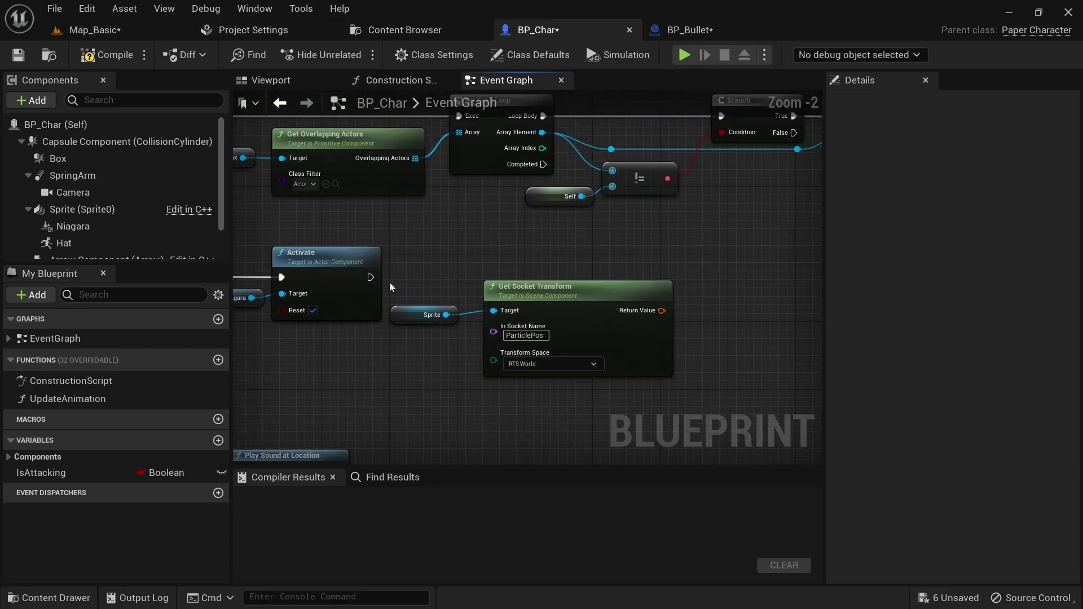
# - Add a Spawn Actor from Class node after Activate and feed its Spawn Transform from the Get Socket Transform return value
pyautogui.moveTo(371, 277); pyautogui.dragTo(692, 275)
pyautogui.write('spaw')
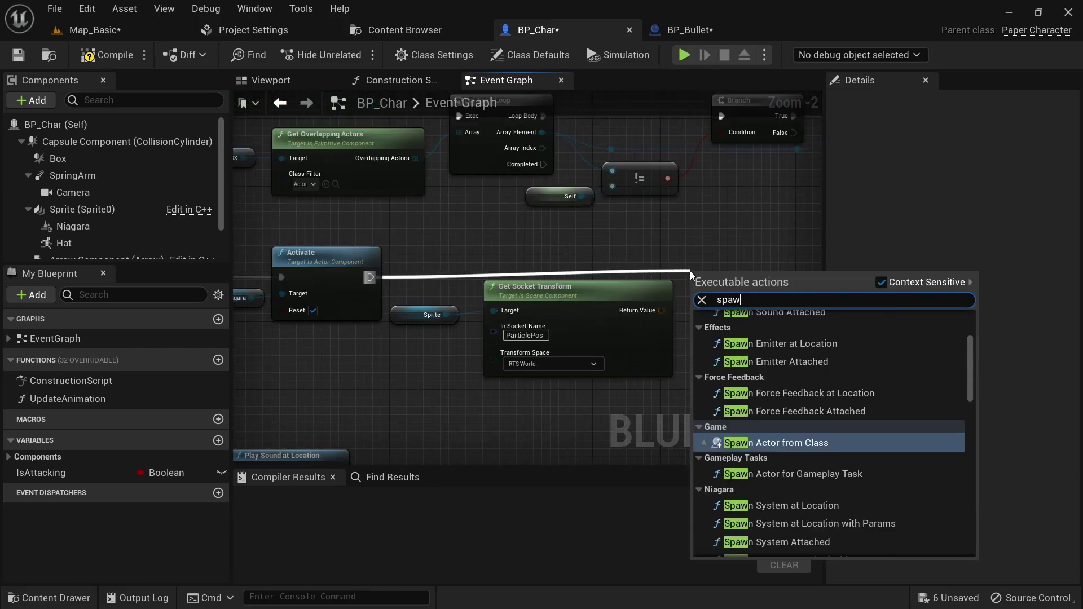
pyautogui.write('n actor')
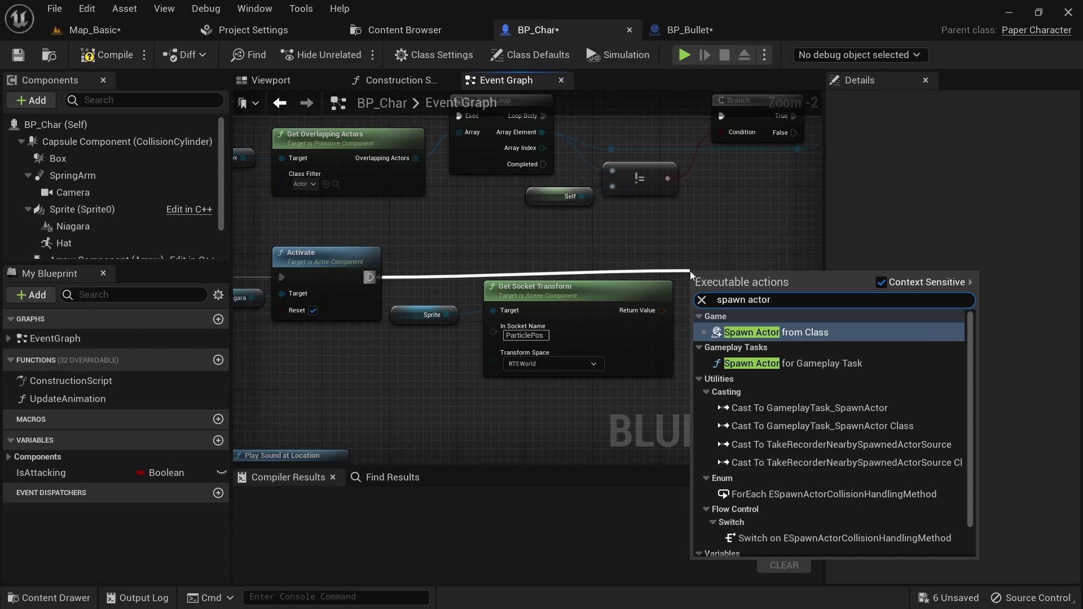
pyautogui.press('Return')
pyautogui.moveTo(693, 276); pyautogui.dragTo(548, 287, button='right')
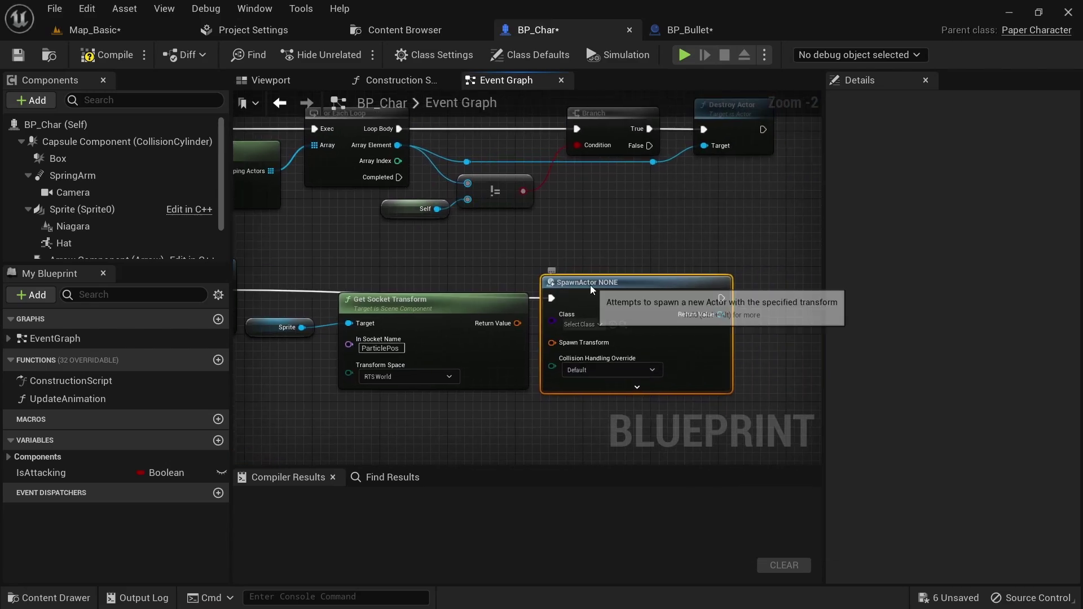
pyautogui.moveTo(518, 323); pyautogui.dragTo(573, 338)
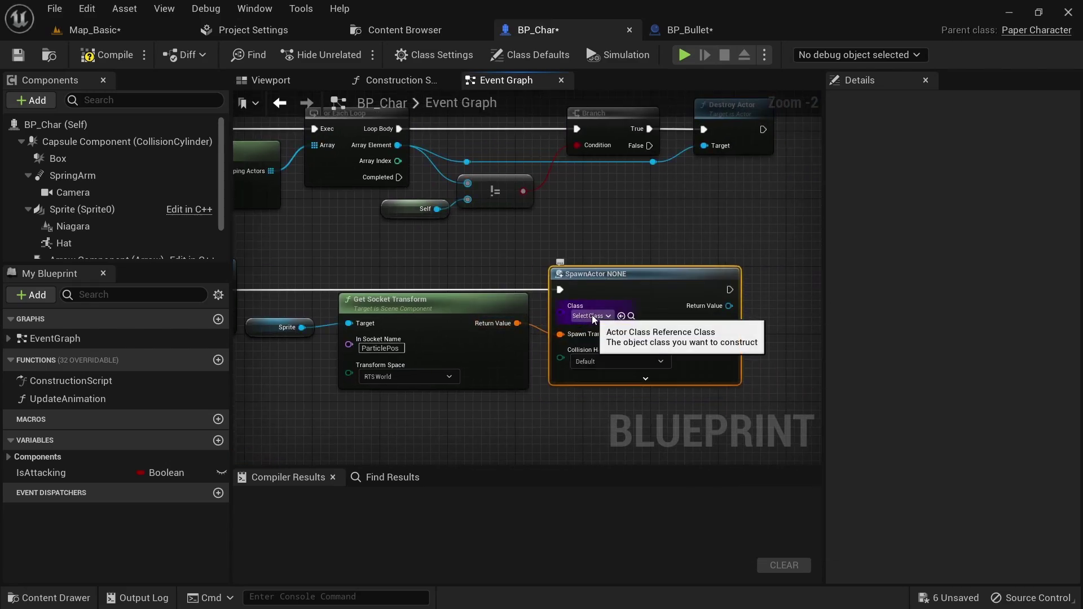
# - Set the spawn node's class to BP_Bullet and its collision handling to Always Spawn, Ignore Collisions
pyautogui.click(591, 316)
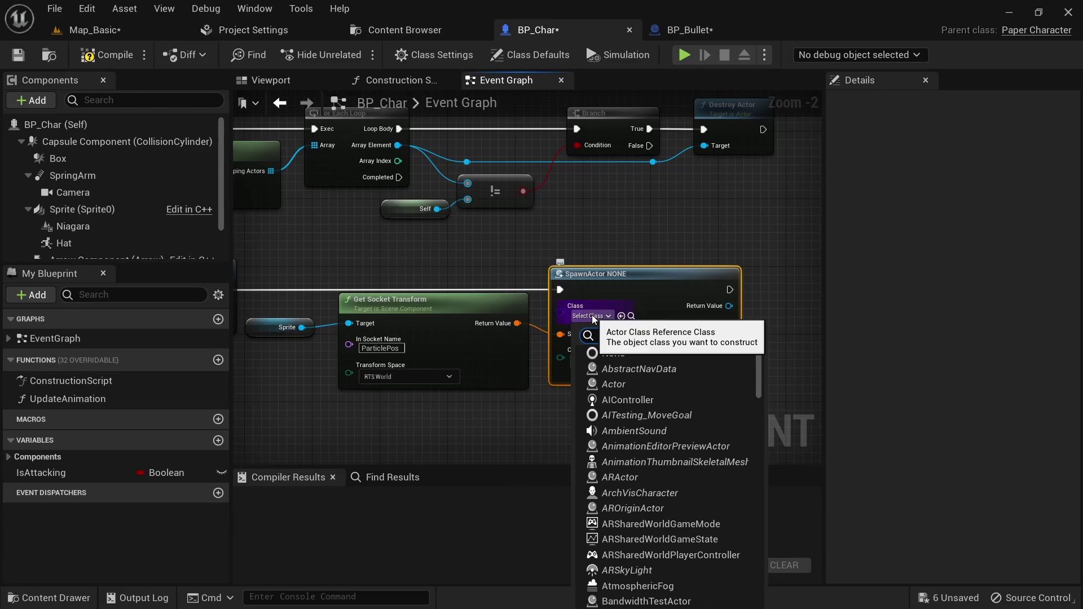
pyautogui.write('BP_')
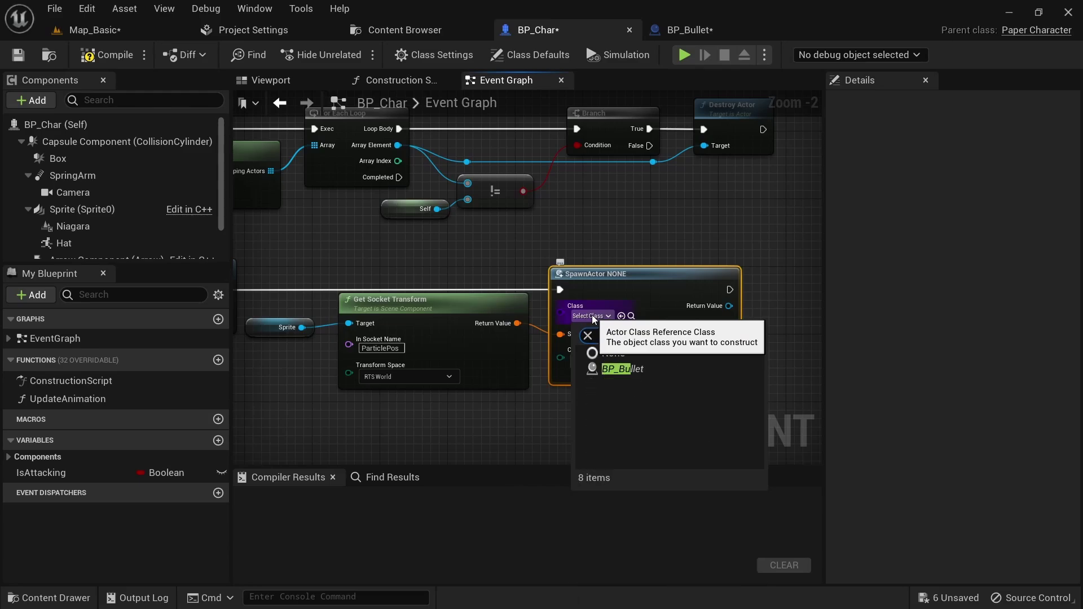
pyautogui.write('Bu')
pyautogui.click(621, 369)
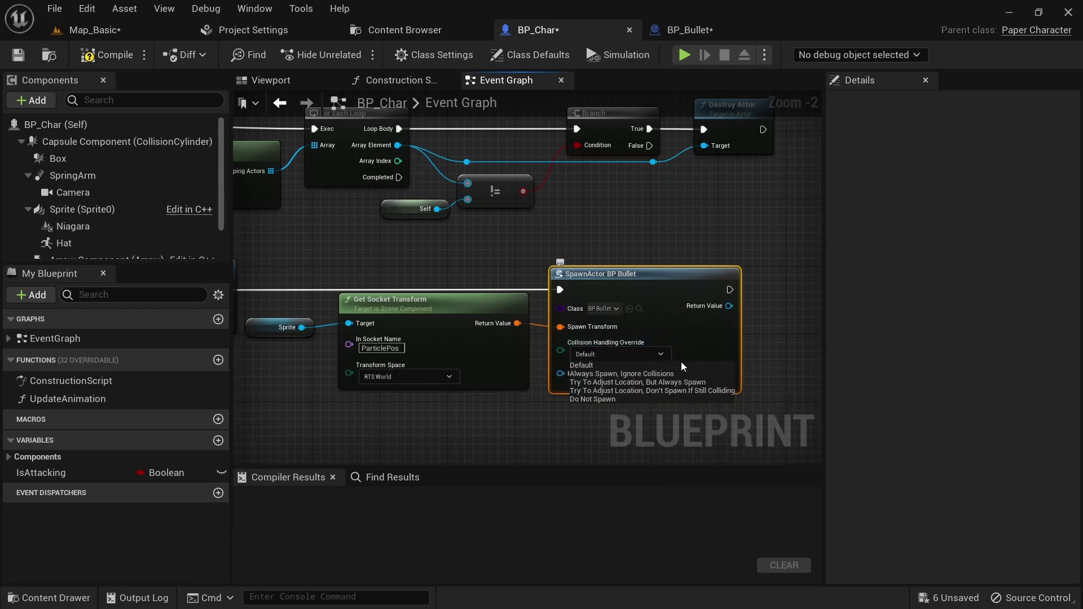
pyautogui.click(714, 374)
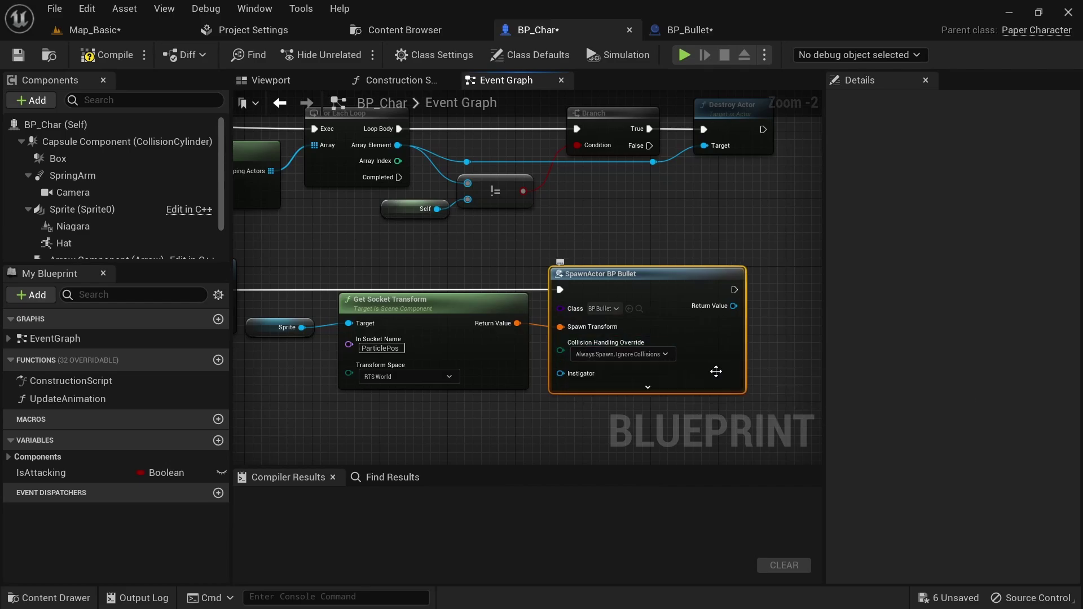
pyautogui.scroll(-2, 663, 414)
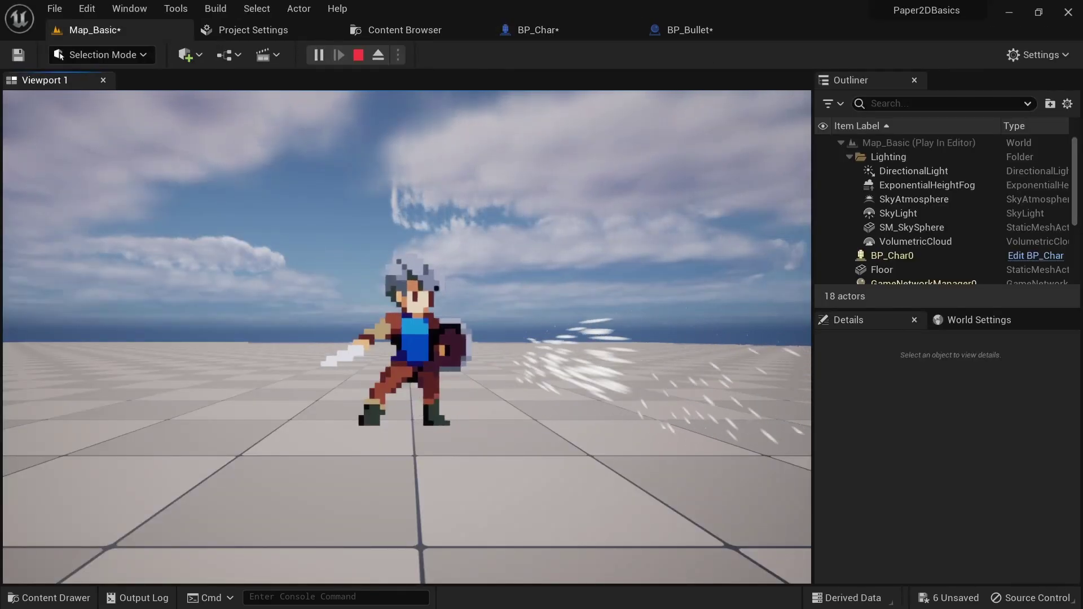
# - Stop playing and set the collision preset of BP_Bullet's Sphere component to NoCollision
pyautogui.press('Escape')
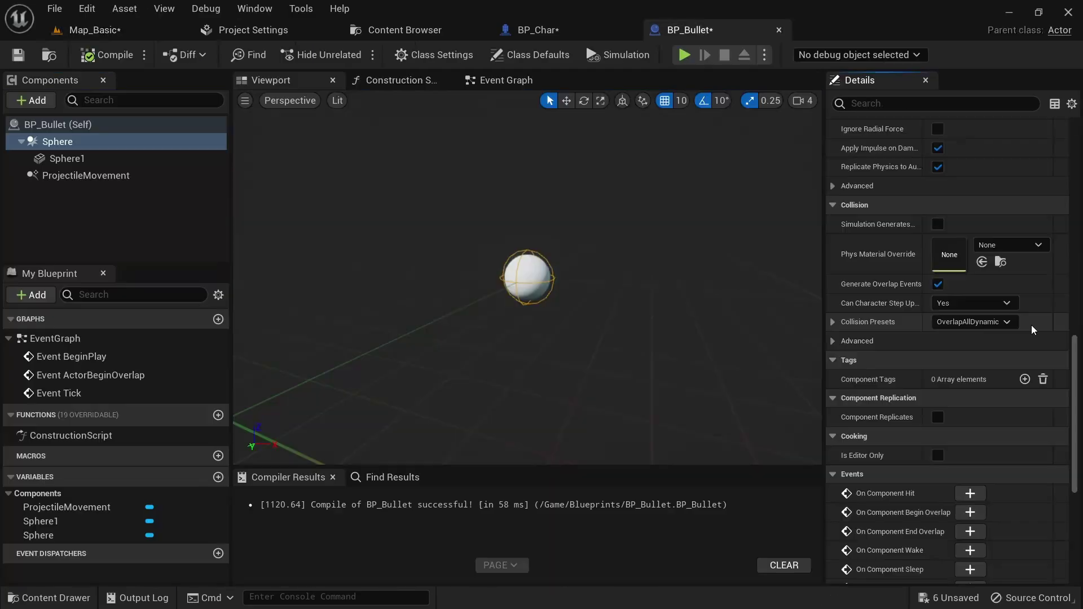
pyautogui.click(982, 322)
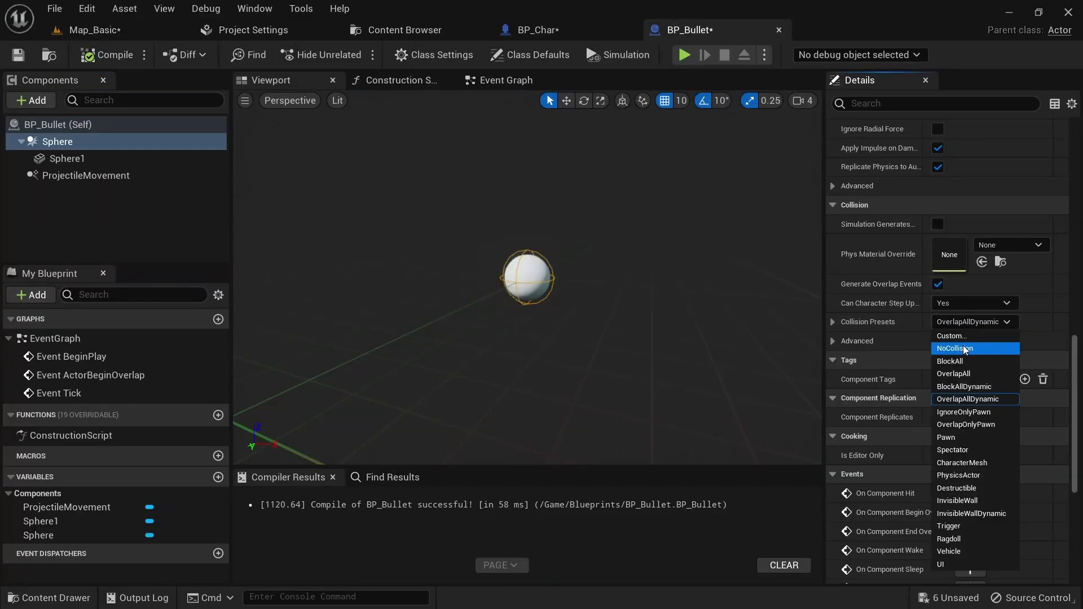
pyautogui.click(965, 349)
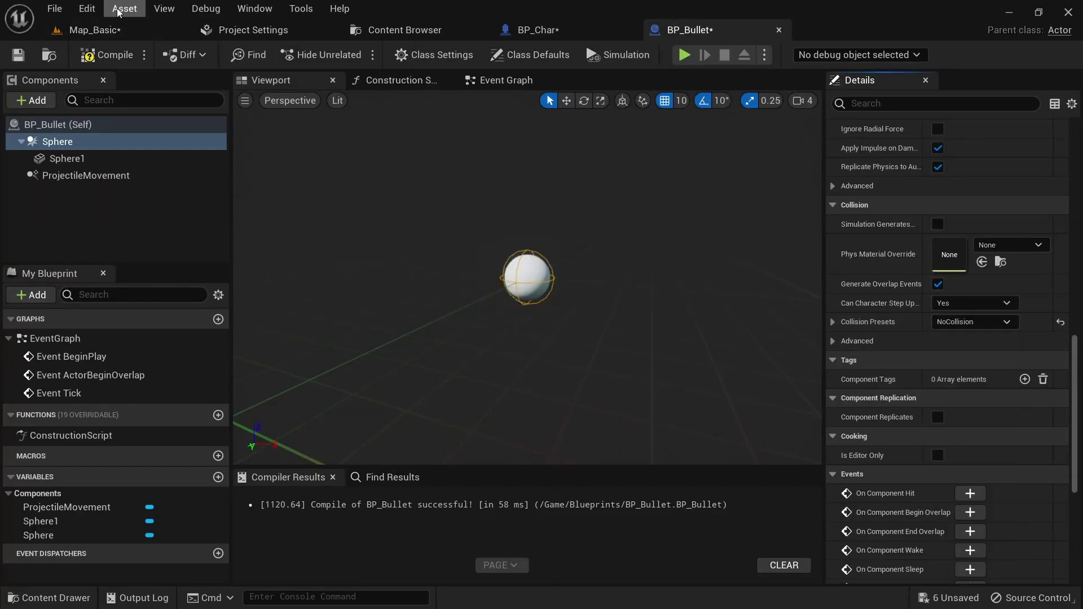
# - Play Map_Basic and test the attack's bullet spawning while moving the character in both directions
pyautogui.click(175, 31)
pyautogui.click(317, 54)
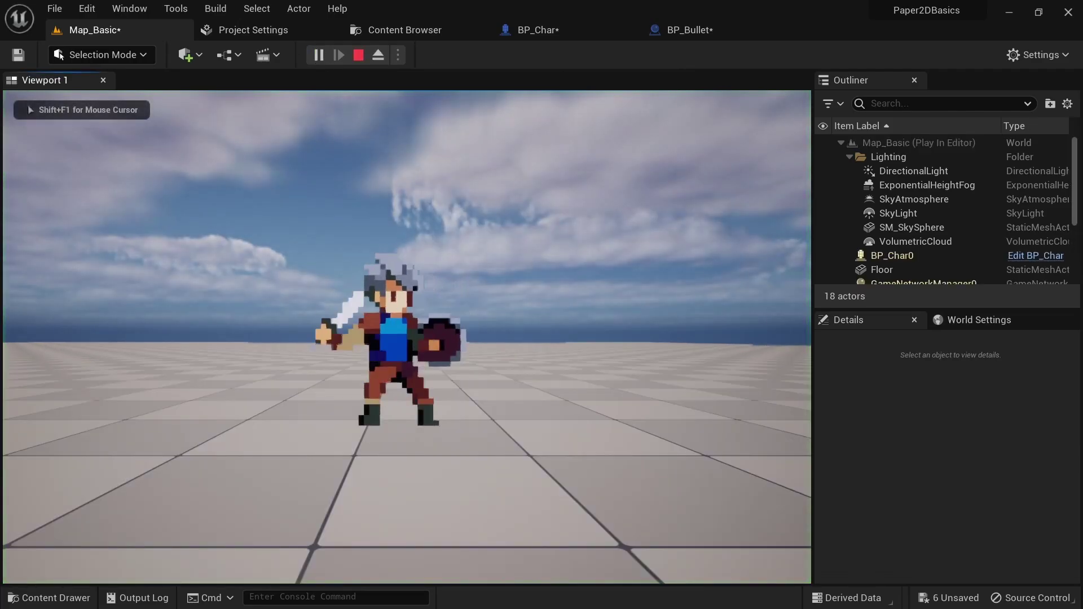
pyautogui.press('d')
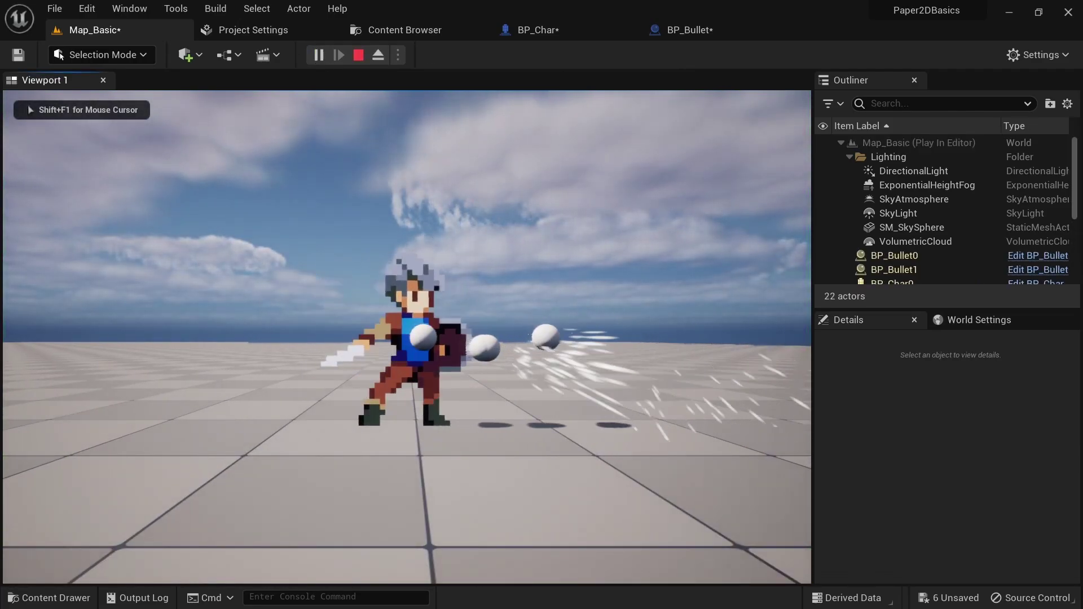
pyautogui.press('a')
pyautogui.press('d')
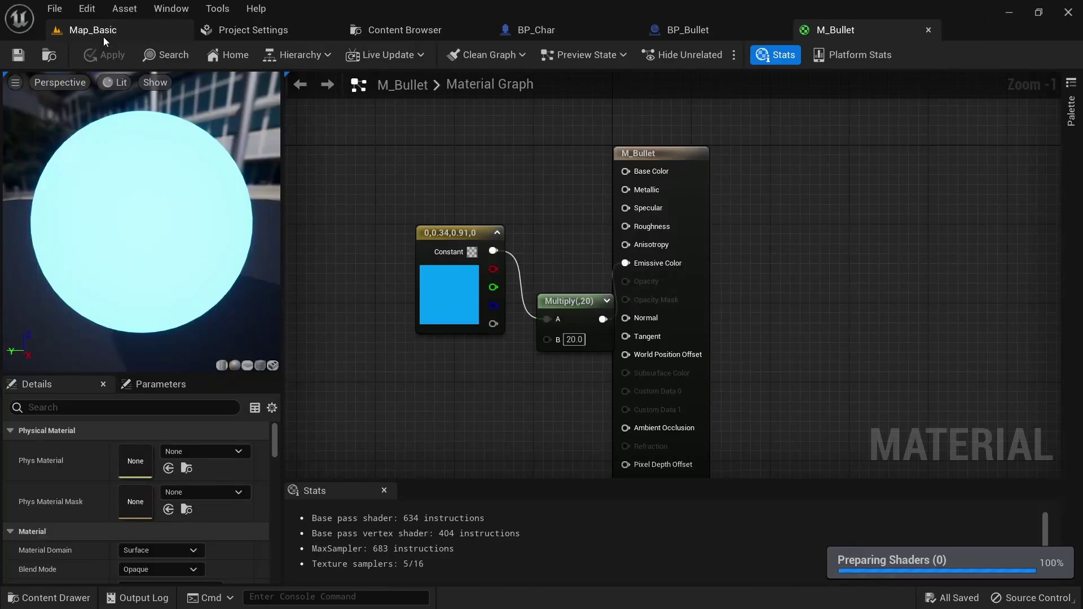
# - Return to Map_Basic and play the level to check the attack's bullets with the M_Bullet material
pyautogui.click(103, 36)
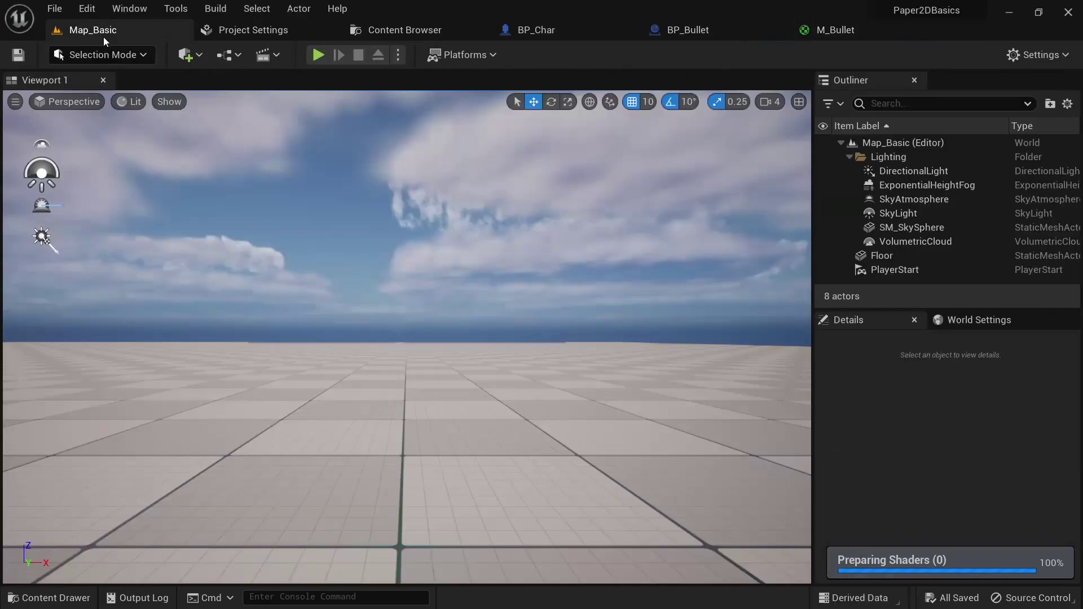
pyautogui.click(318, 55)
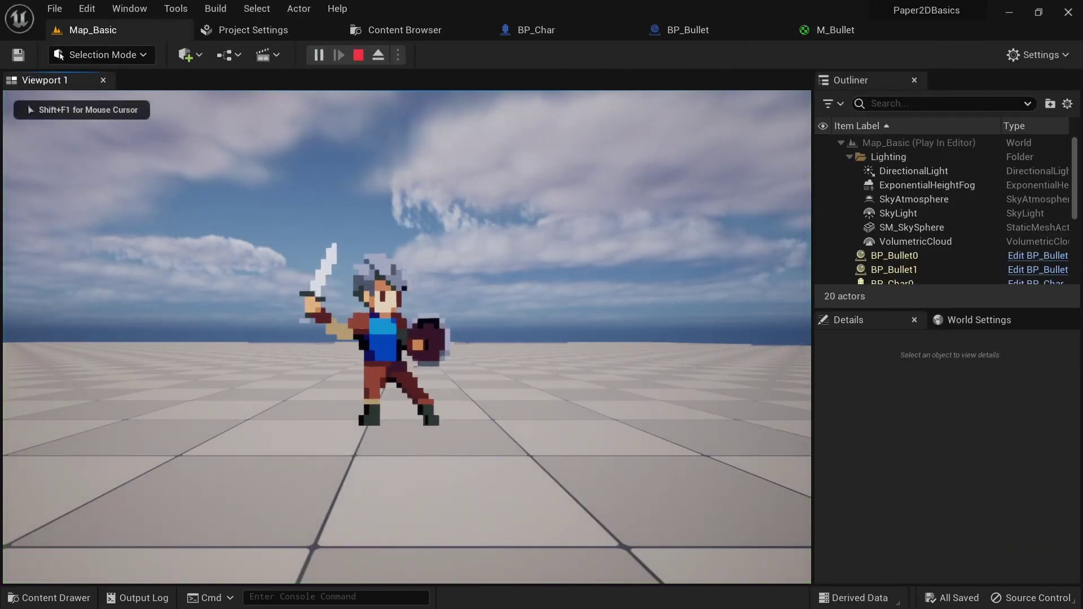